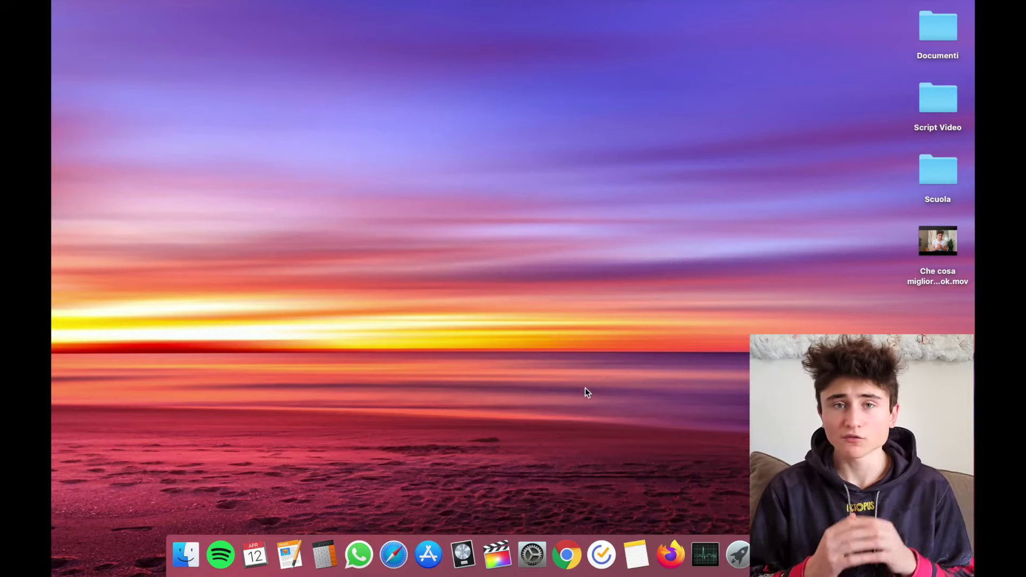
- Open System Preferences and close its window again
click(539, 554)
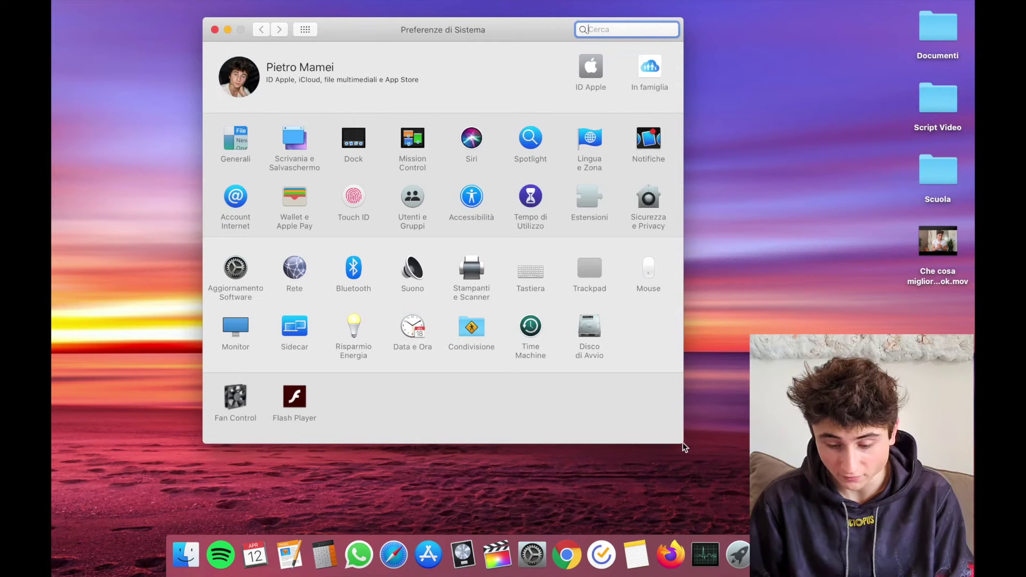
click(703, 449)
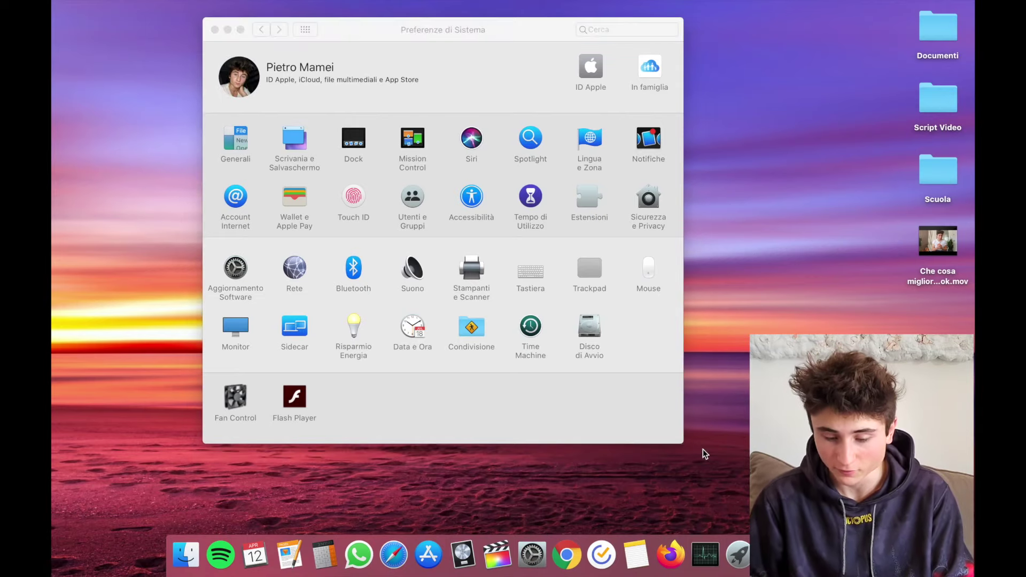
click(353, 64)
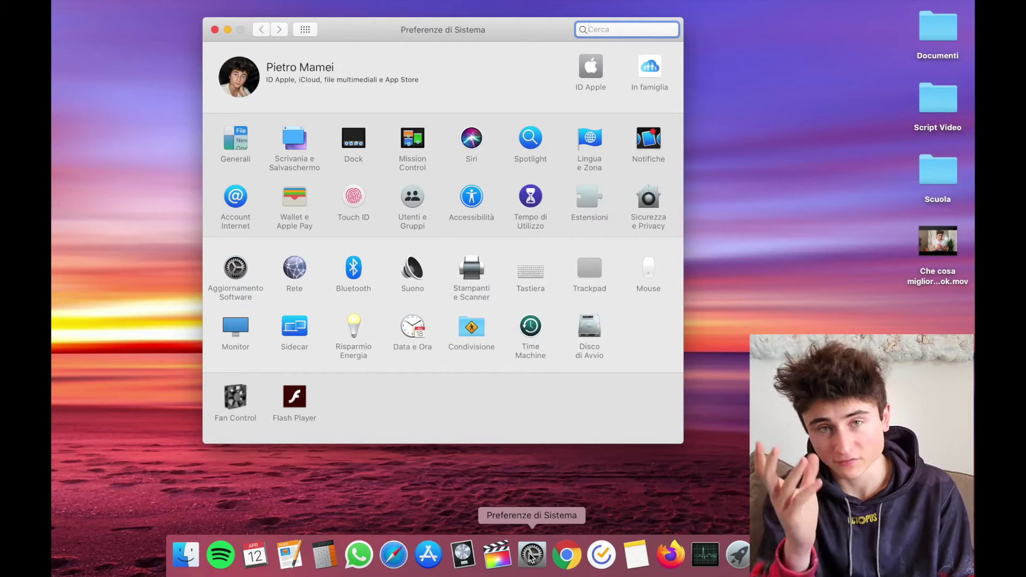
click(215, 30)
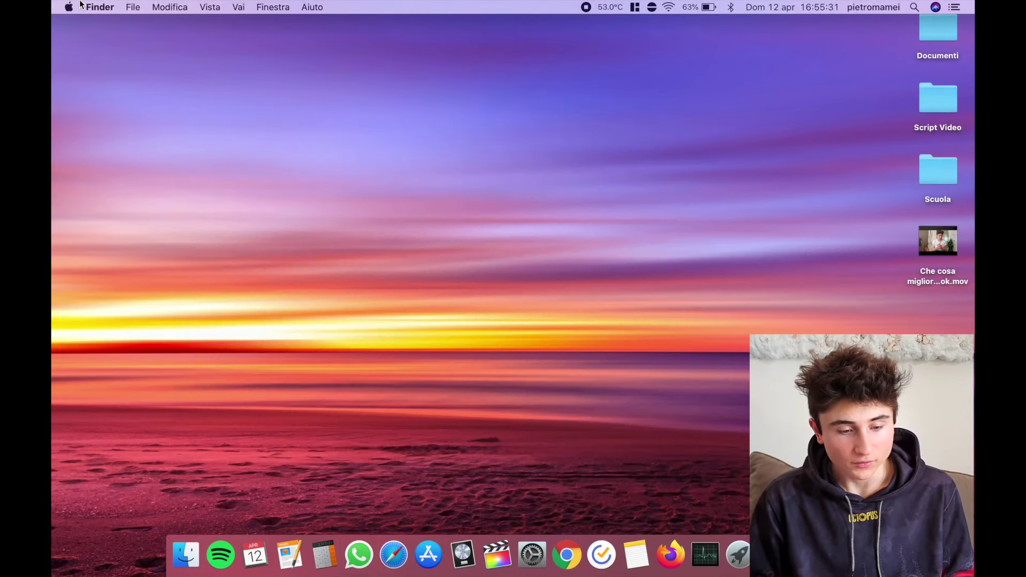
- Open System Preferences (Preferenze di Sistema) from the desktop
click(70, 6)
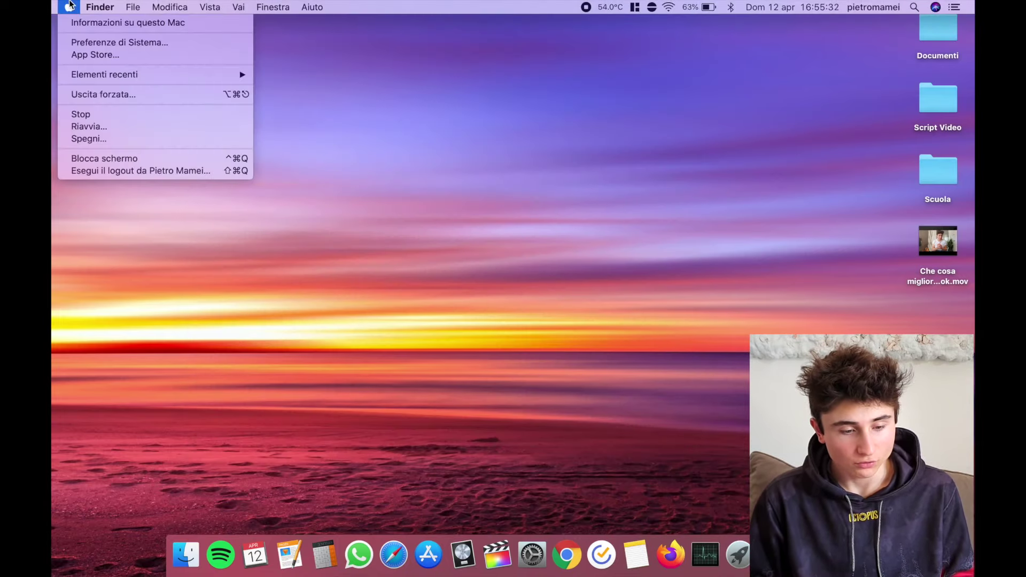
click(76, 46)
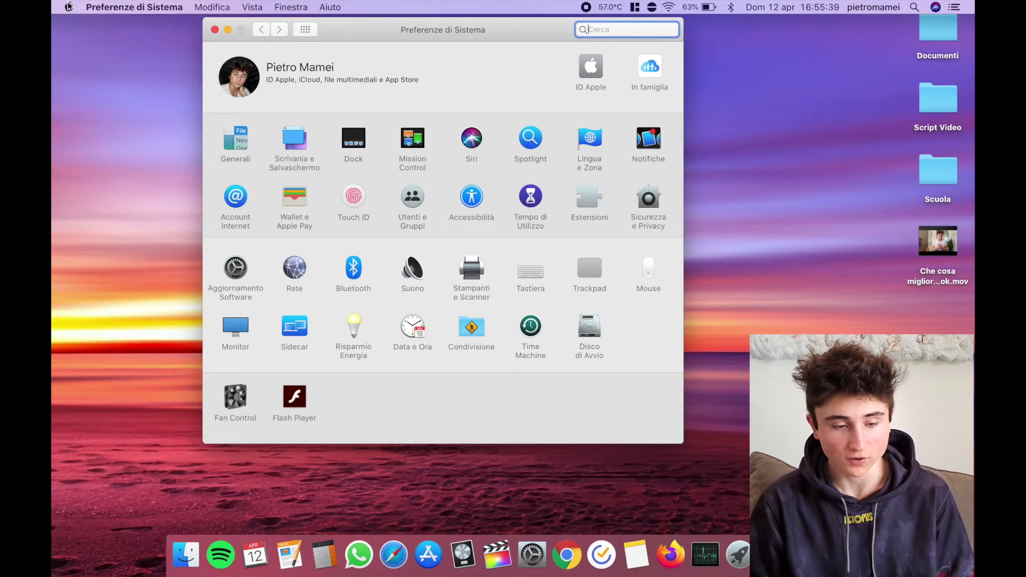
click(68, 6)
click(68, 5)
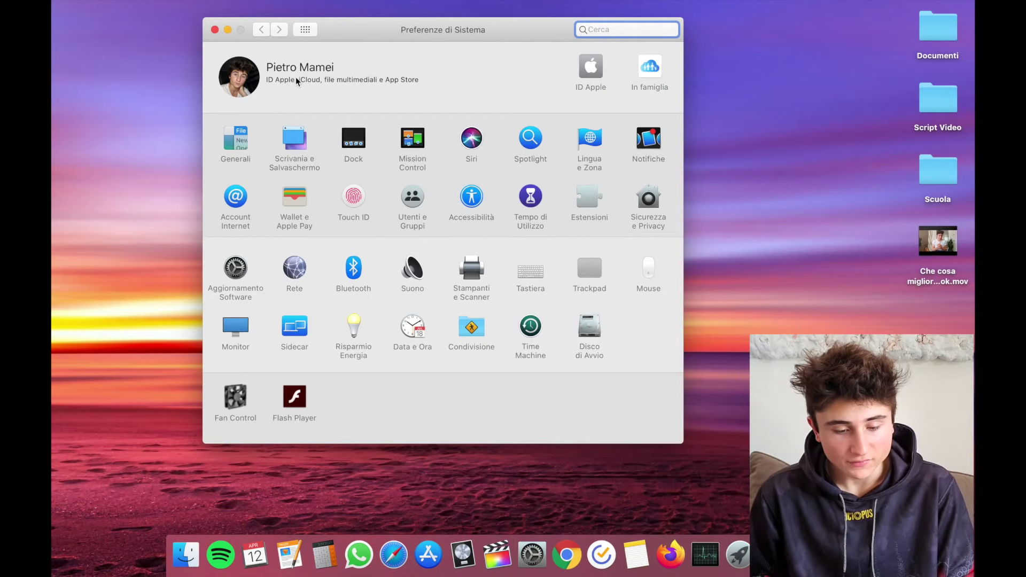
- View the Generali settings and return to the overview of all preferences
click(236, 146)
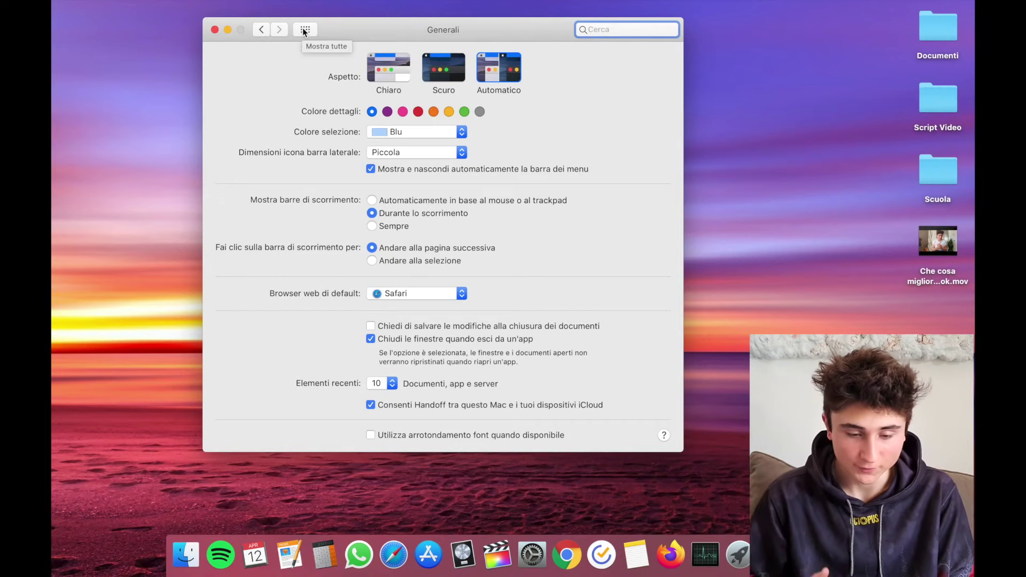
click(303, 29)
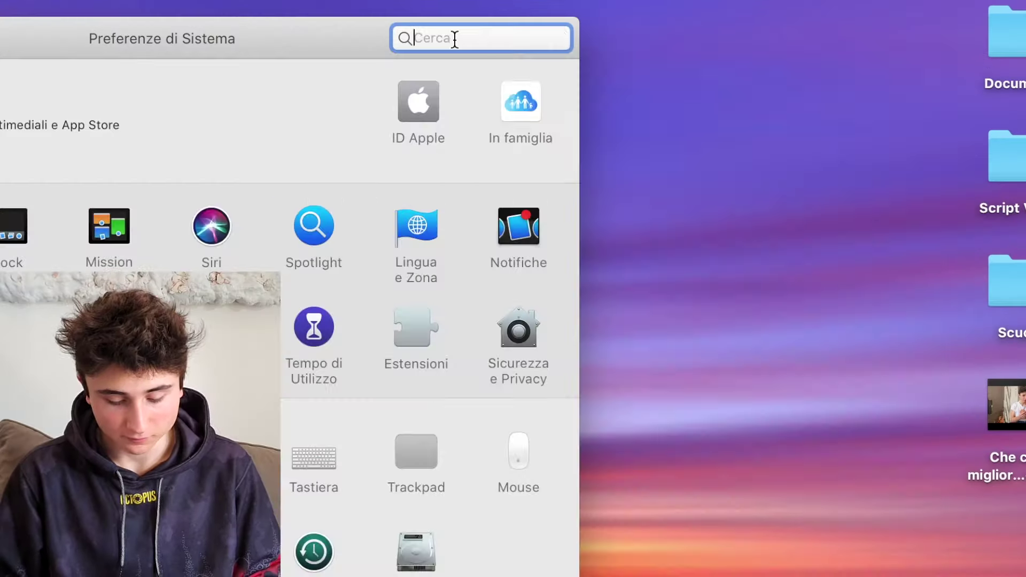
- Search the preferences for "schermo" and clear the search
text(schermo)
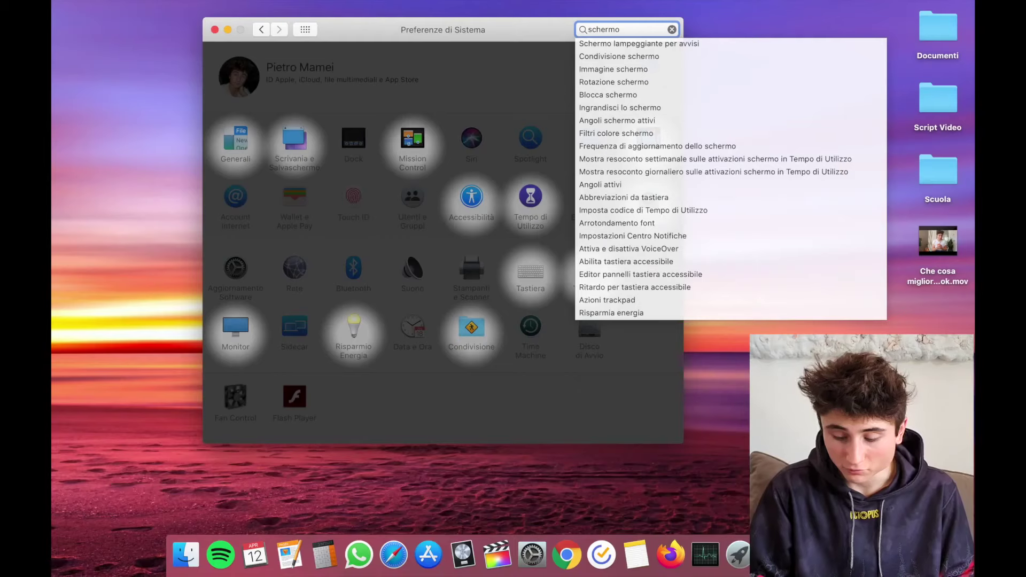
key(BackSpace)
key(BackSpace)
key(BackSpace)
key(BackSpace)
key(BackSpace)
key(BackSpace)
key(BackSpace)
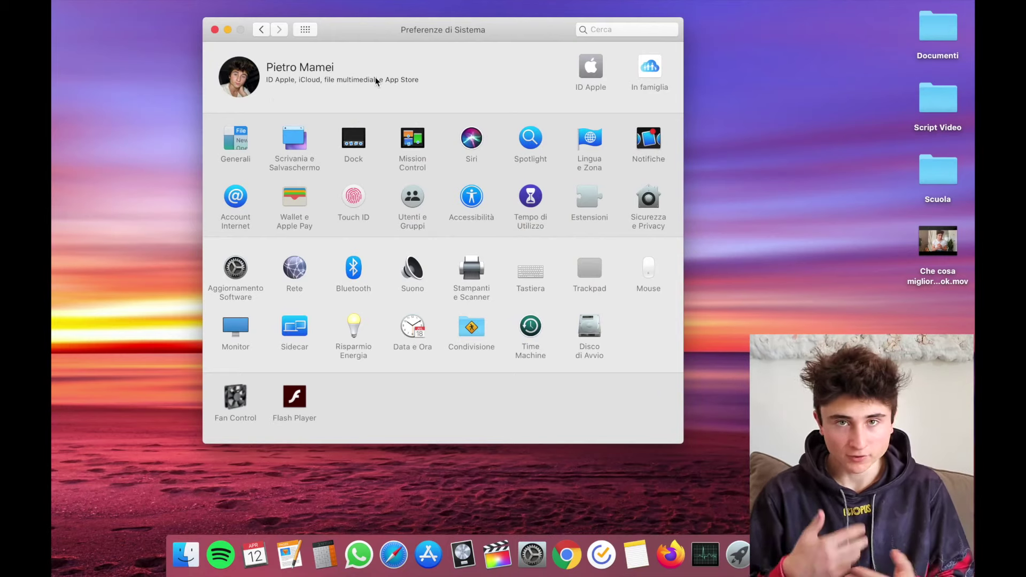
- View the ID Apple settings, including File multimediali e acquisti and this MacBook Pro's entry, and return to the preferences overview
click(591, 66)
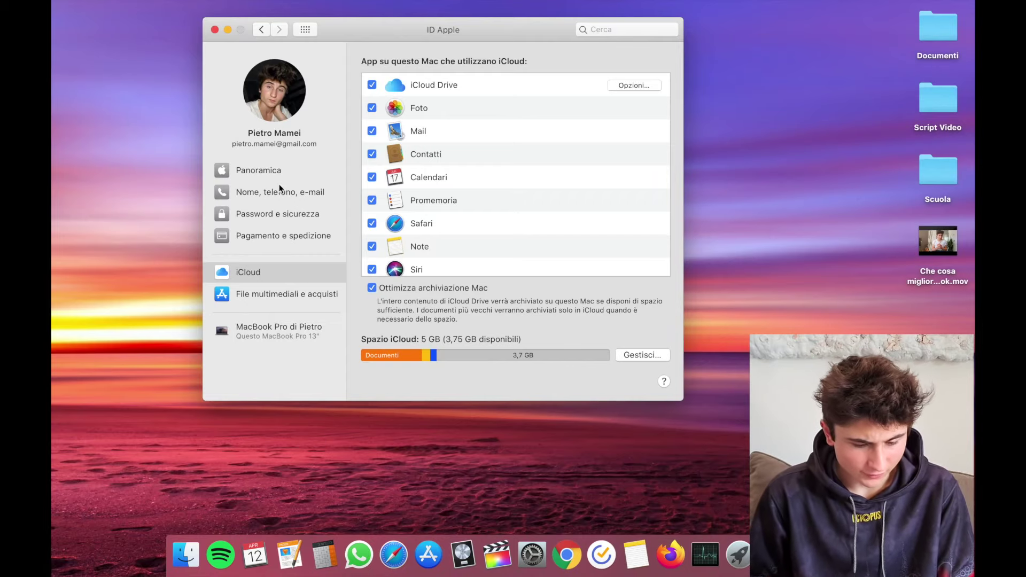
click(306, 295)
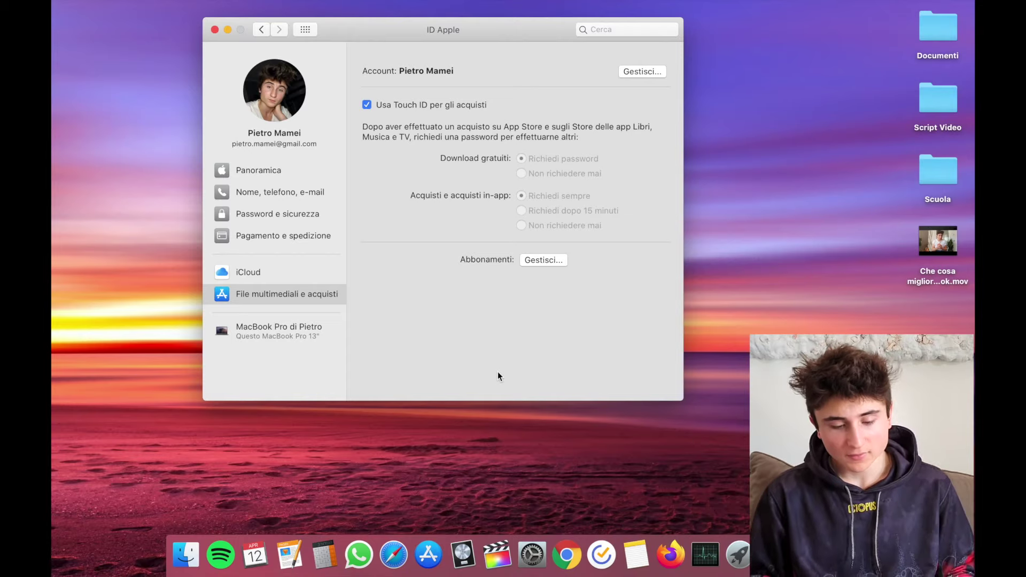
click(337, 338)
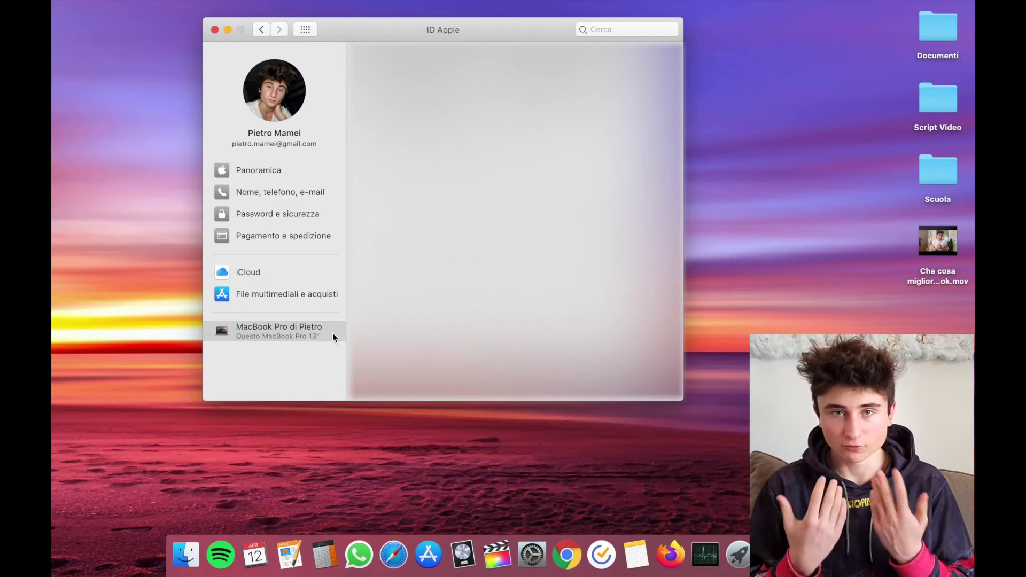
key(super+l)
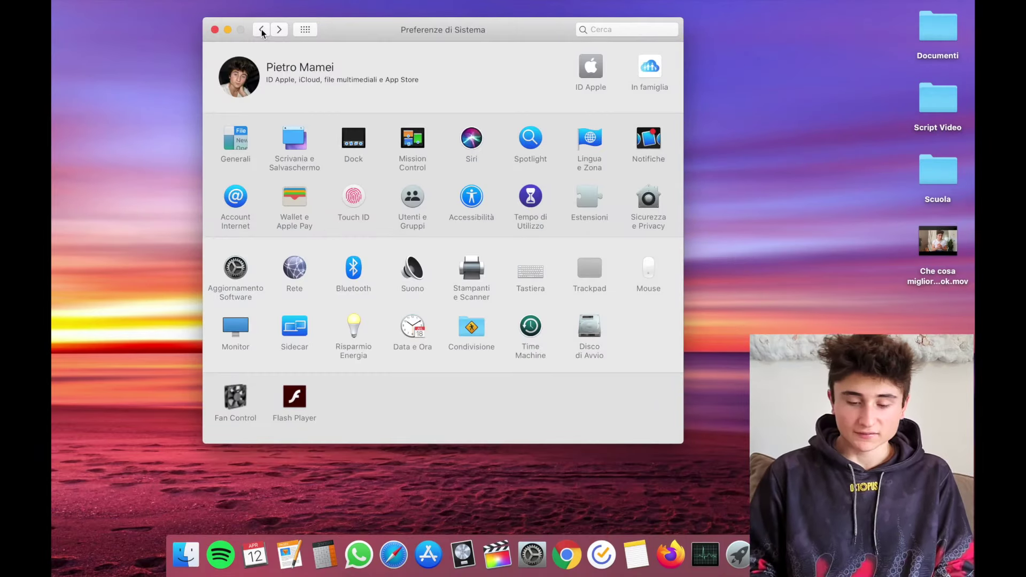
- View the In famiglia settings and dismiss the notice to return to the preferences overview
click(653, 66)
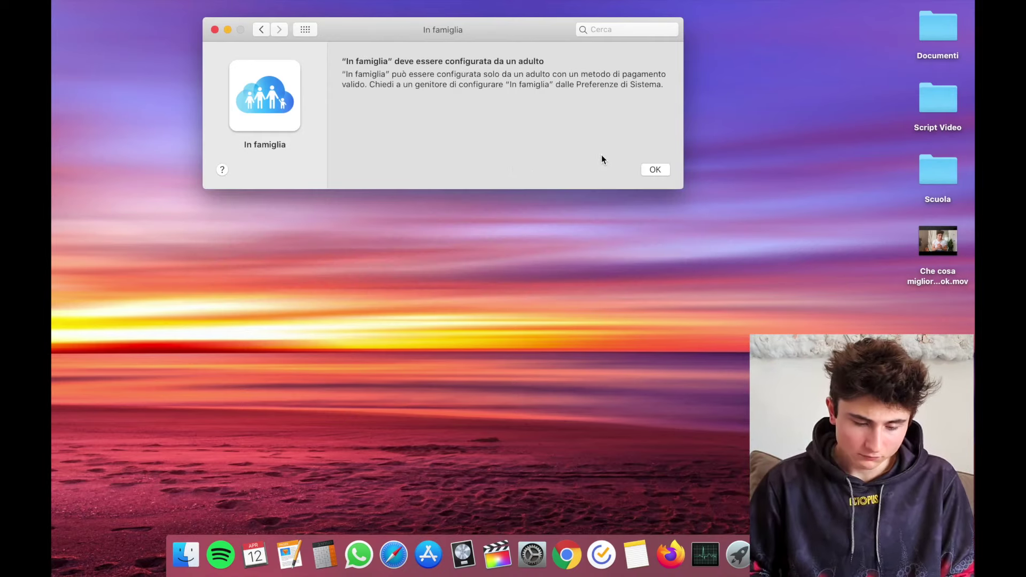
click(657, 169)
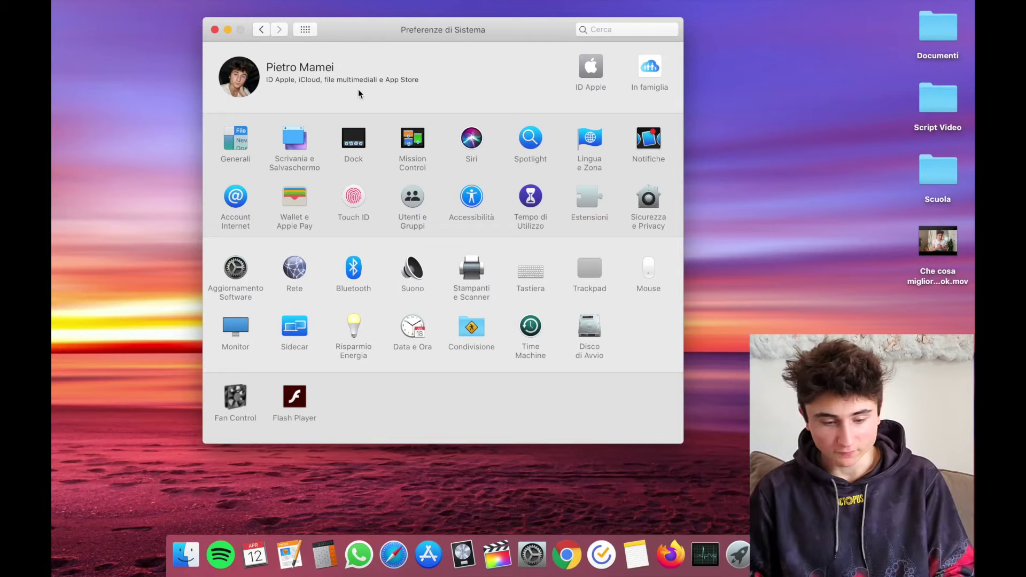
- In the Generali settings, try the Scuro appearance and set it back to Automatico
click(234, 138)
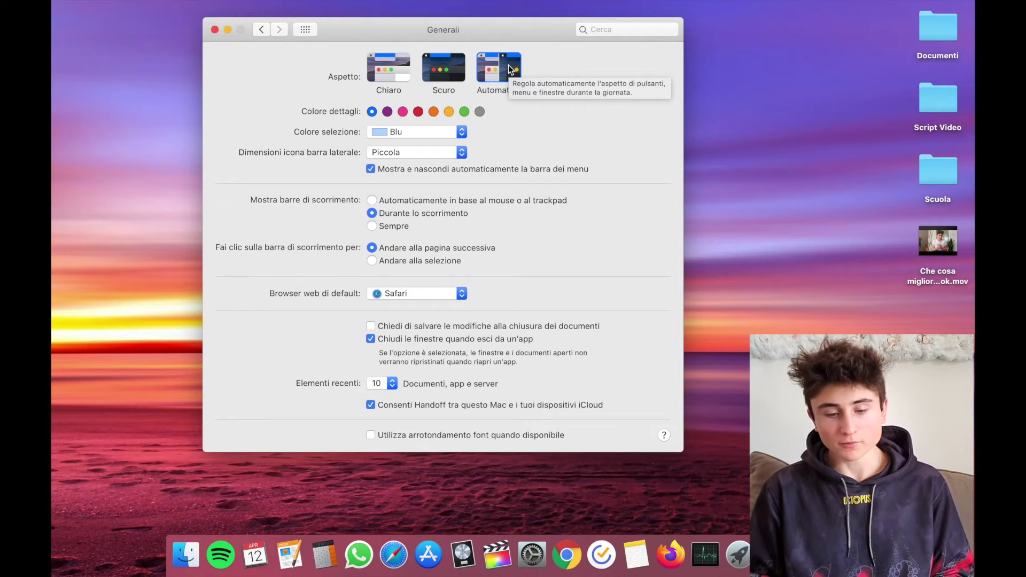
click(448, 63)
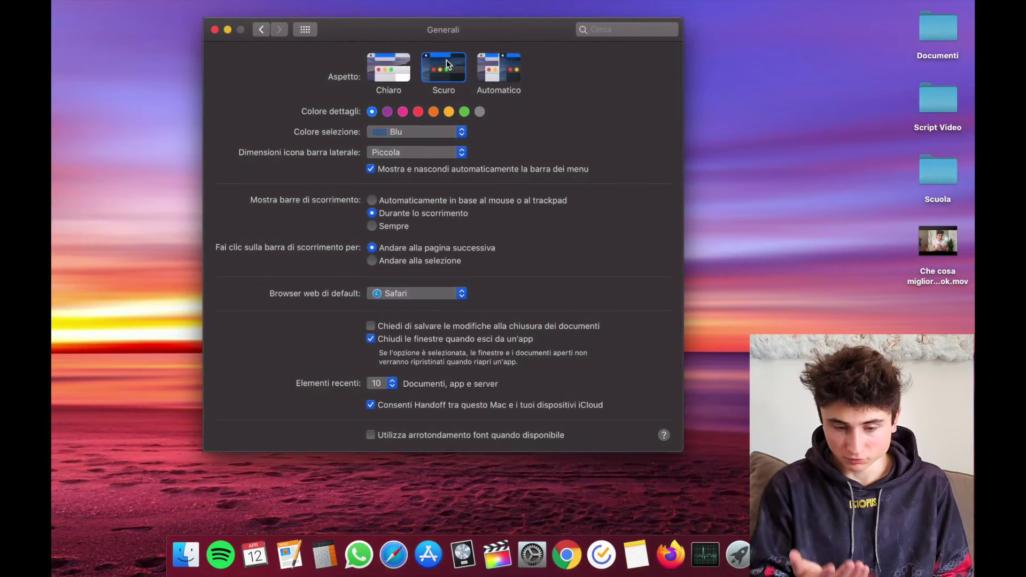
click(503, 76)
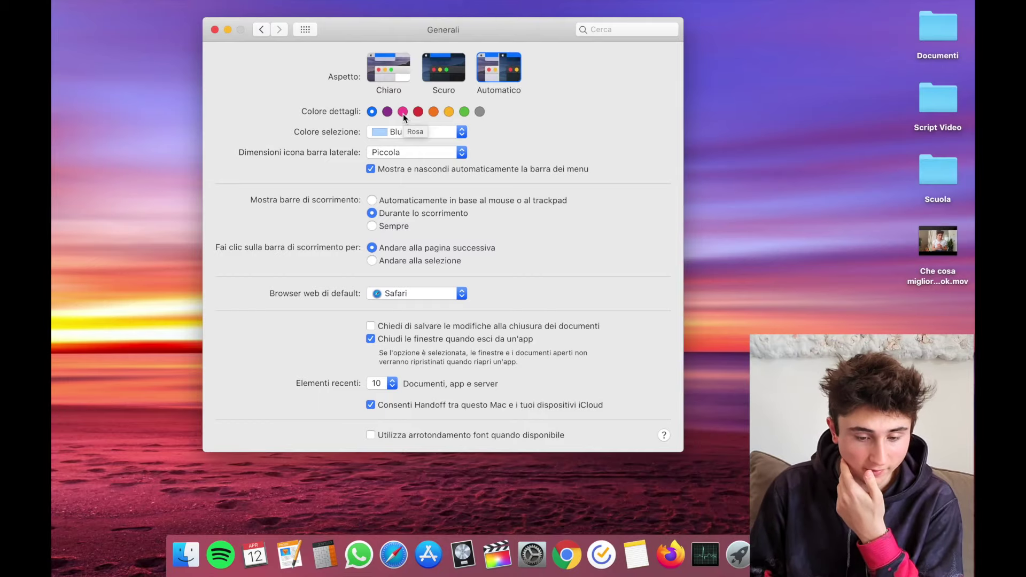
- Try yellow as the accent colour, check its effect in Safari, and set the accent colour back to blue
click(445, 112)
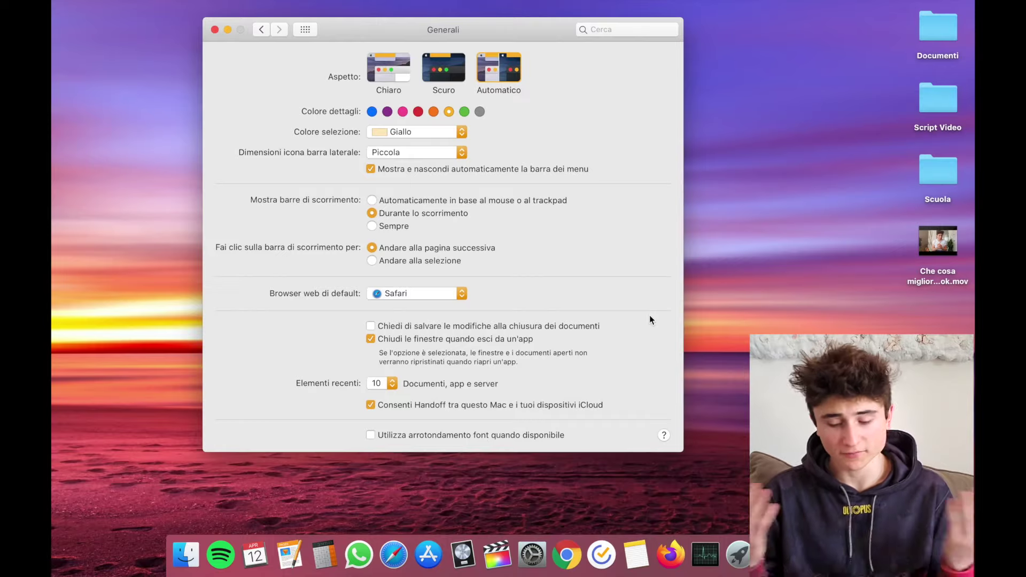
click(394, 555)
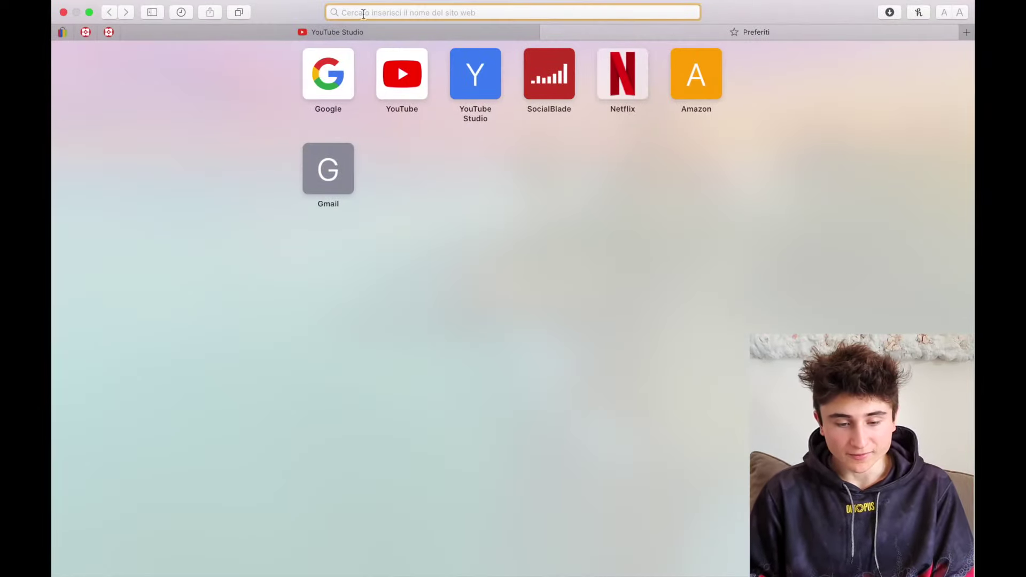
key(super+w)
click(355, 137)
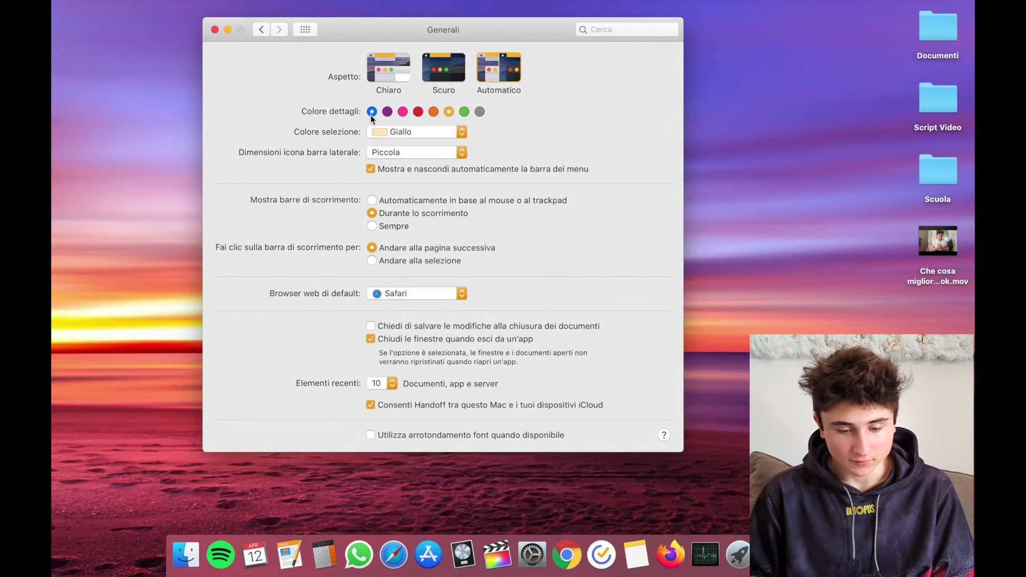
key(ctrl+Right)
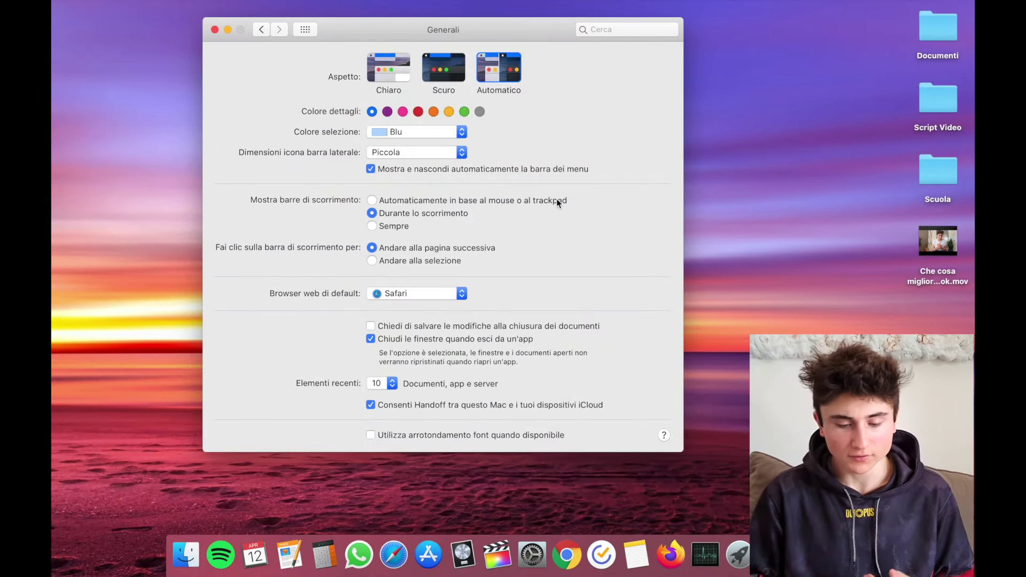
- Try several accent colours, including red, yellow and pink, and set the accent colour to purple
click(418, 112)
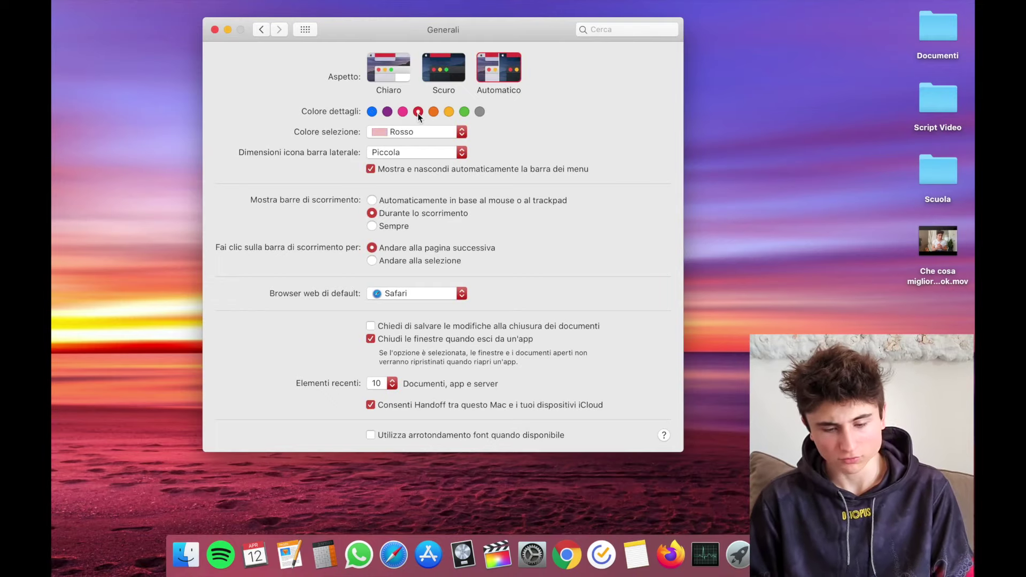
click(448, 111)
click(402, 112)
click(371, 111)
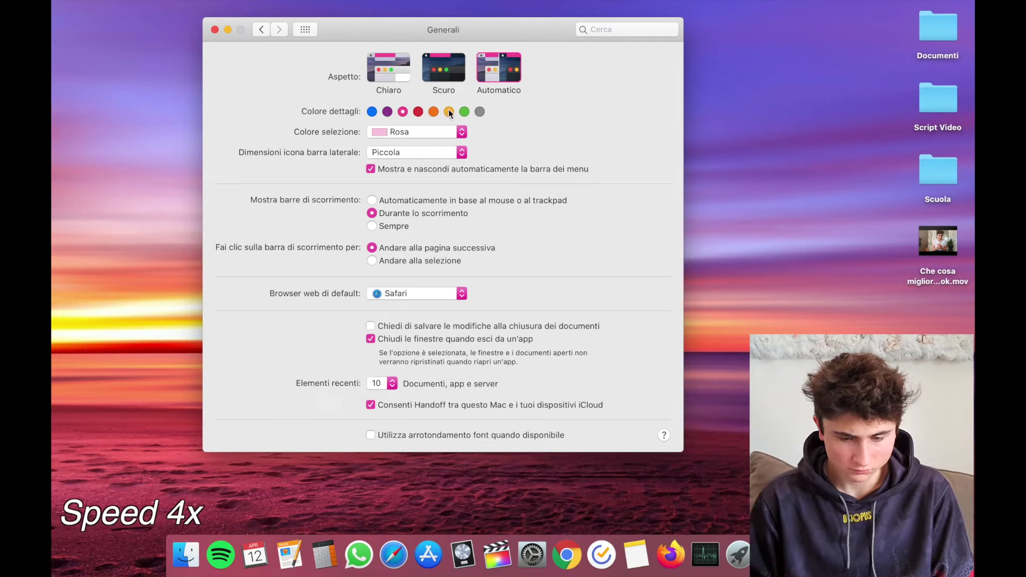
click(401, 111)
click(387, 113)
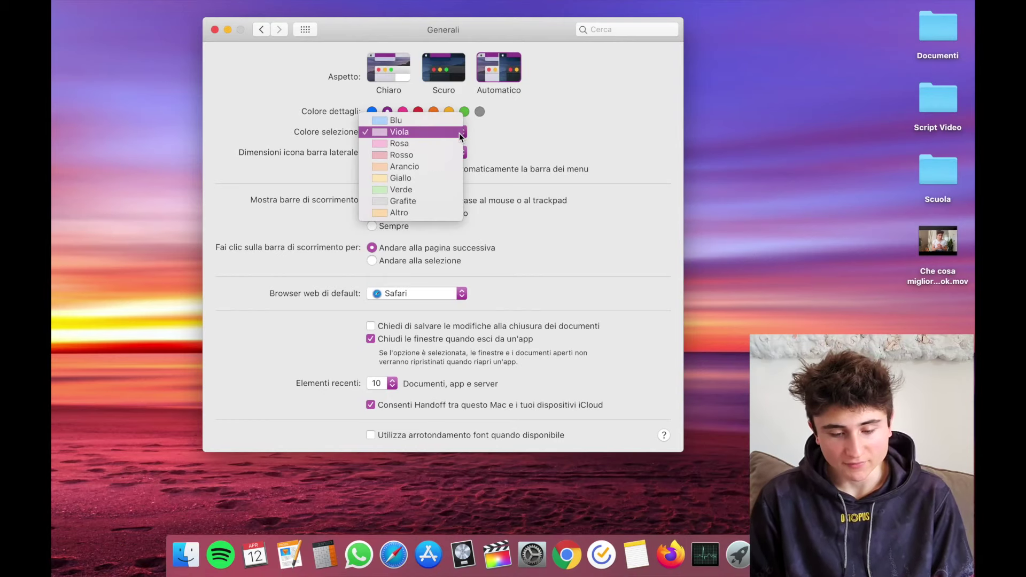
- Set the selection colour to Arancio and test it by highlighting text on the YouTube Studio dashboard in Safari
click(455, 167)
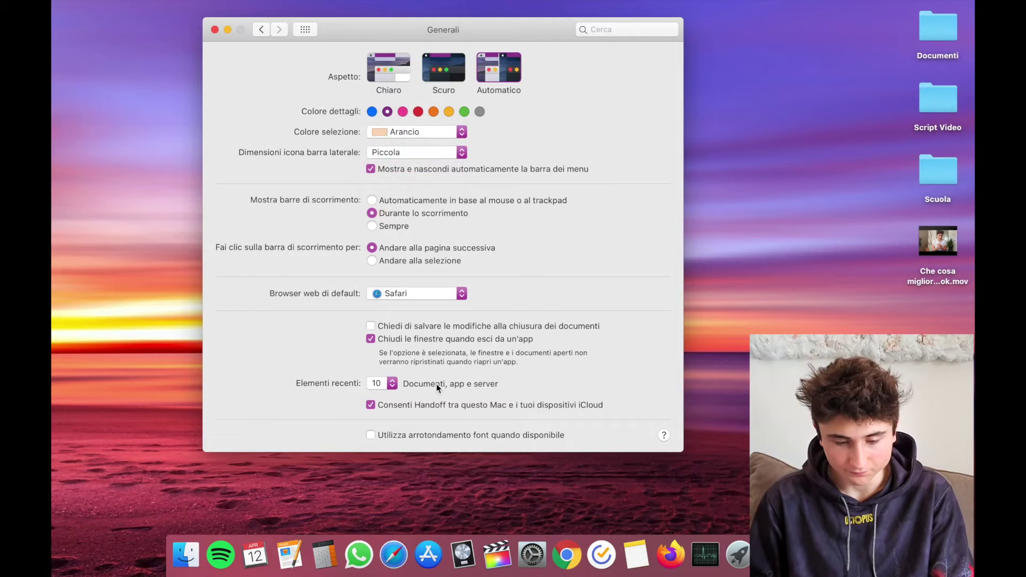
click(393, 554)
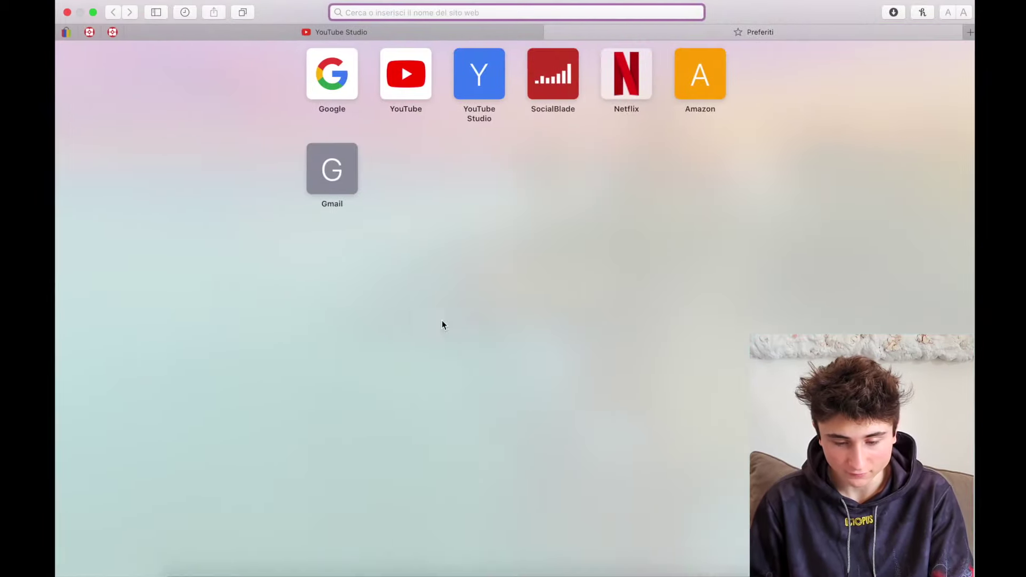
click(480, 78)
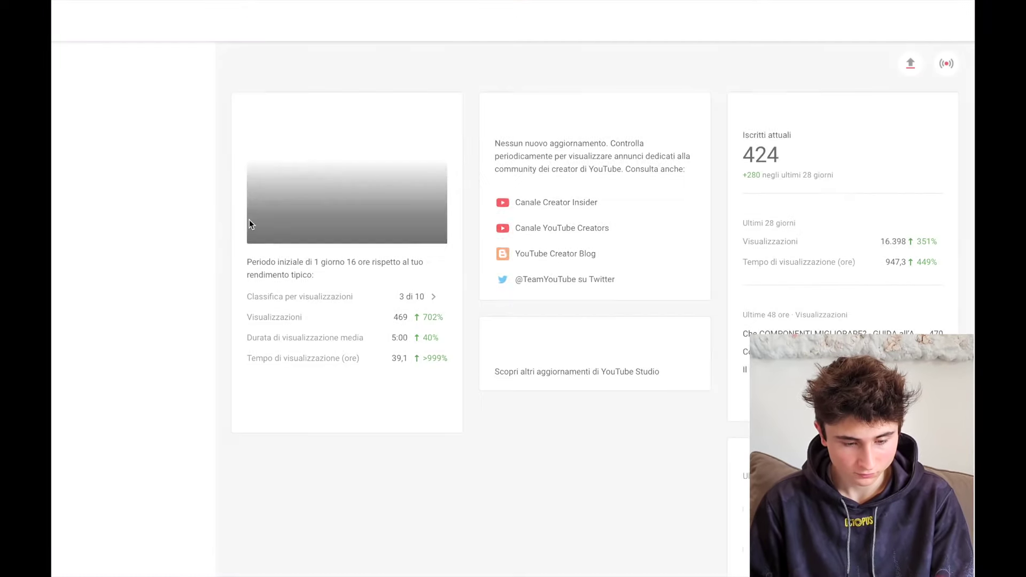
drag(506, 143, 648, 142)
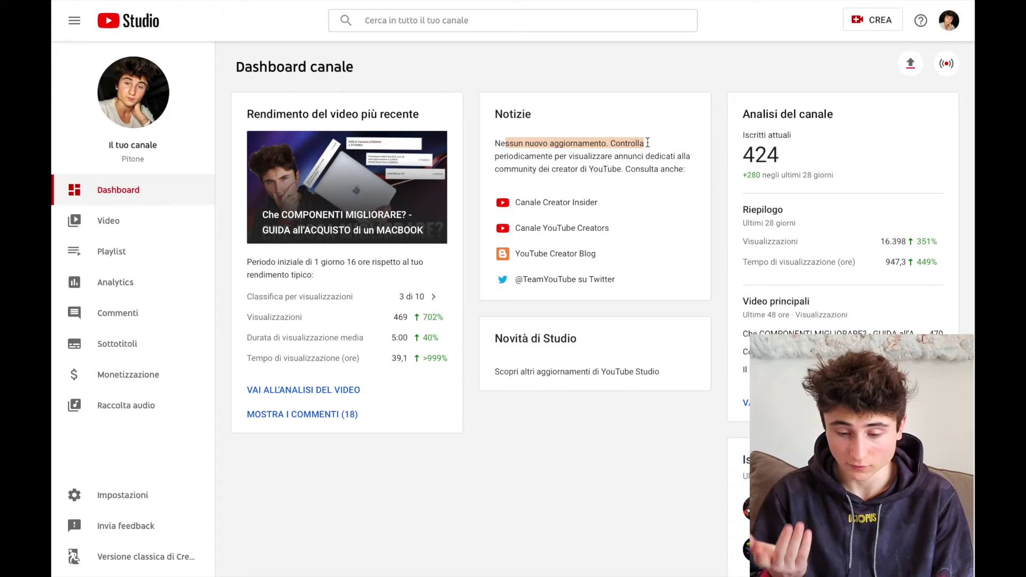
click(648, 143)
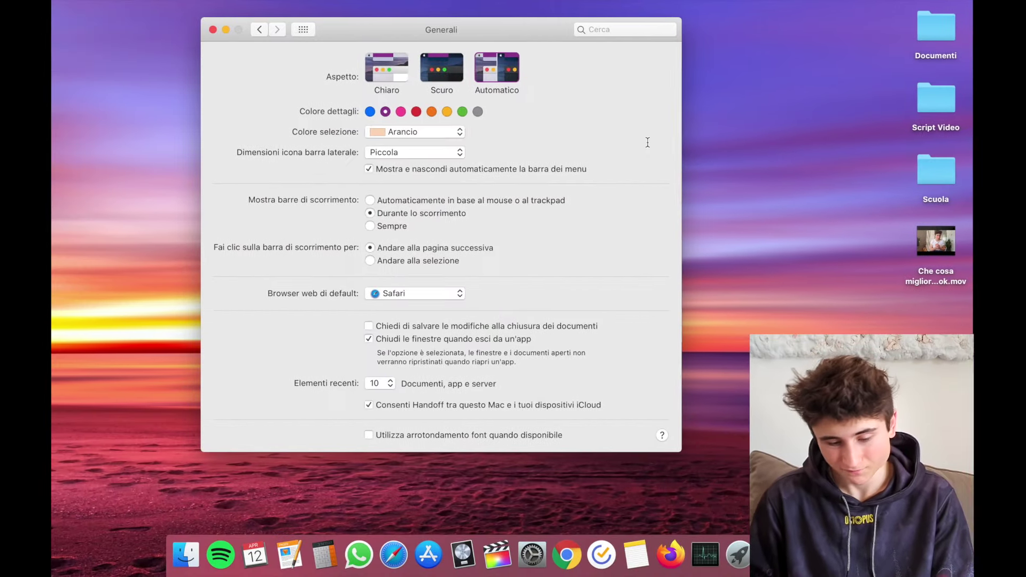
- Change the selection colour to Viola in the Generali settings
click(541, 130)
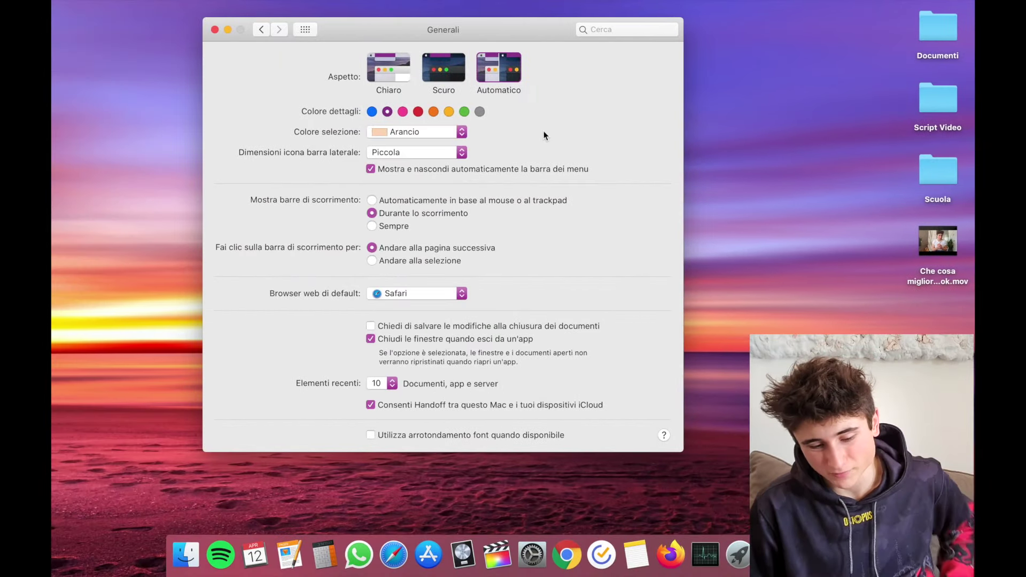
click(431, 131)
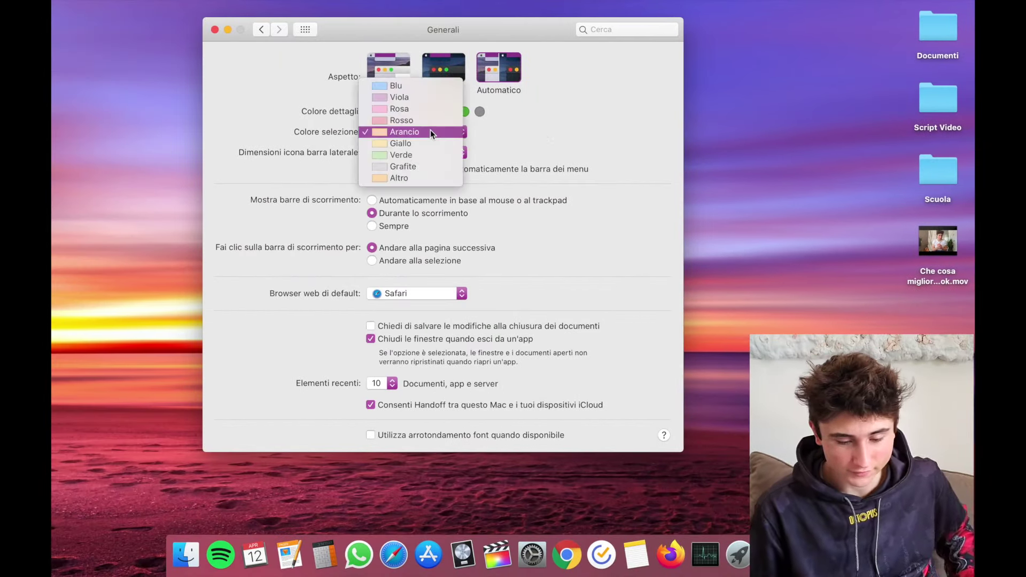
click(431, 97)
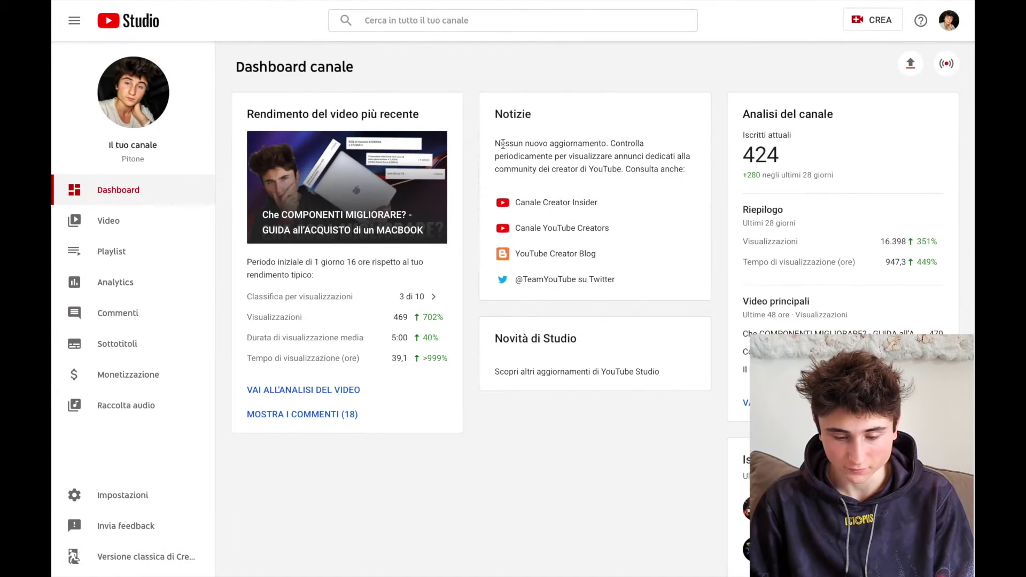
- Highlight the Notizie text in YouTube Studio to test the selection colour, and set the accent colour to blue after trying red
drag(502, 143, 648, 156)
click(677, 131)
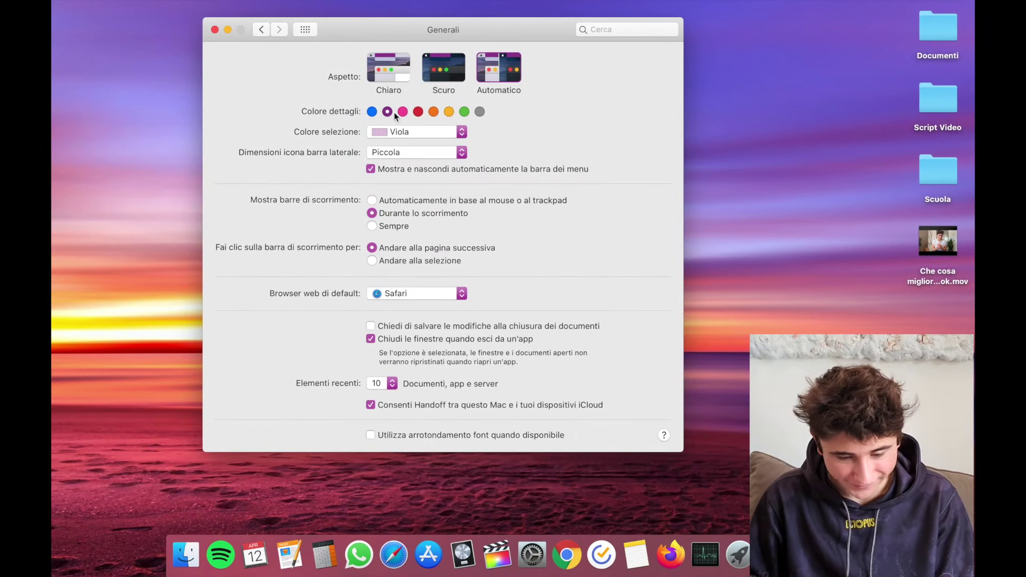
click(418, 112)
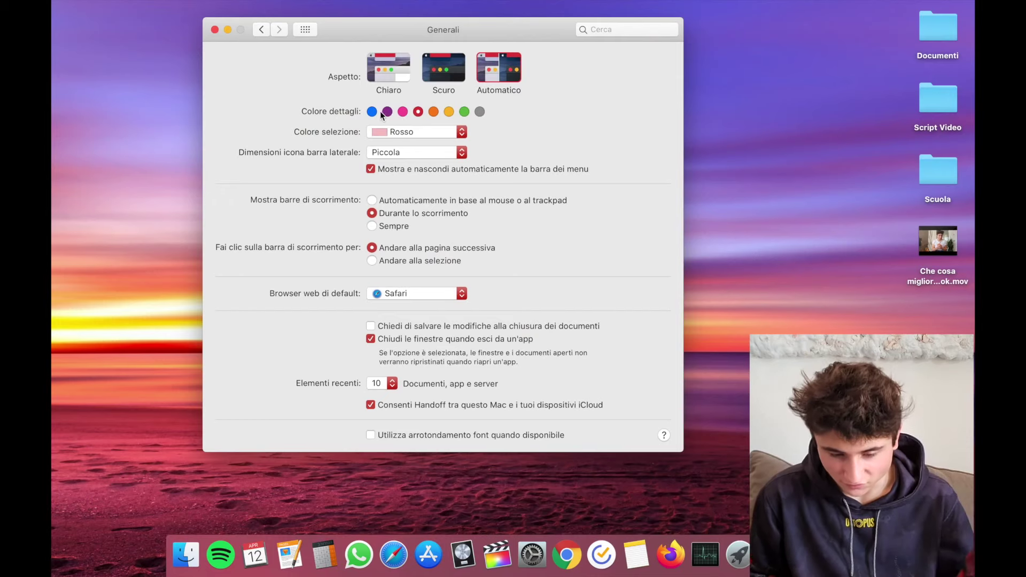
click(372, 112)
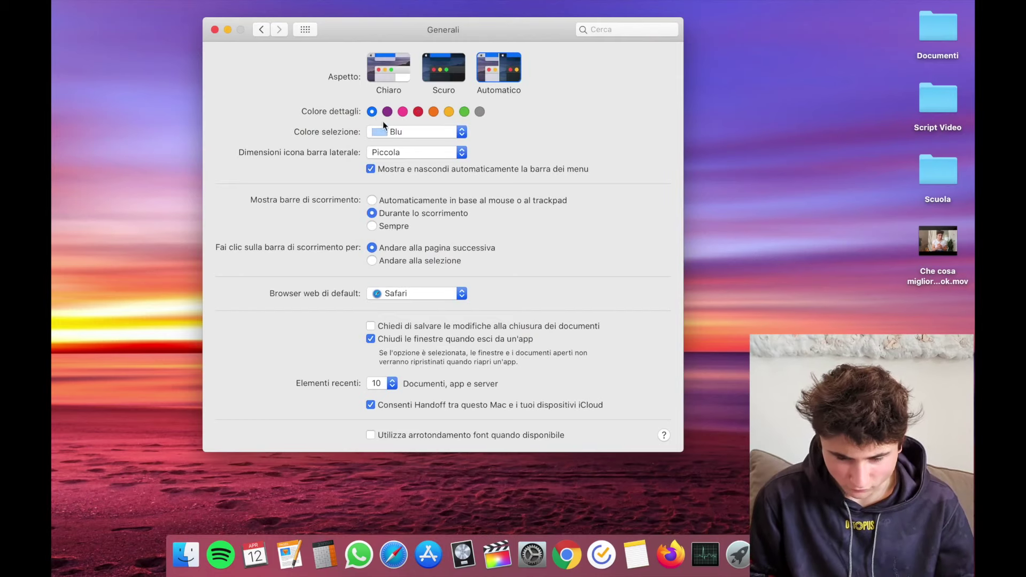
click(411, 130)
click(415, 130)
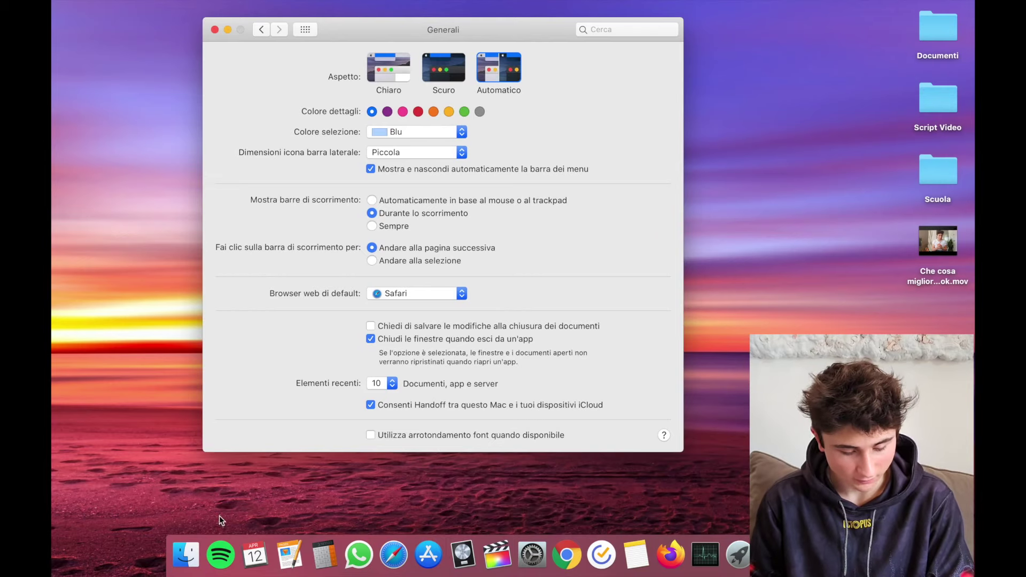
- Open a Finder window and arrange it beside the Generali window so both are in view
click(185, 554)
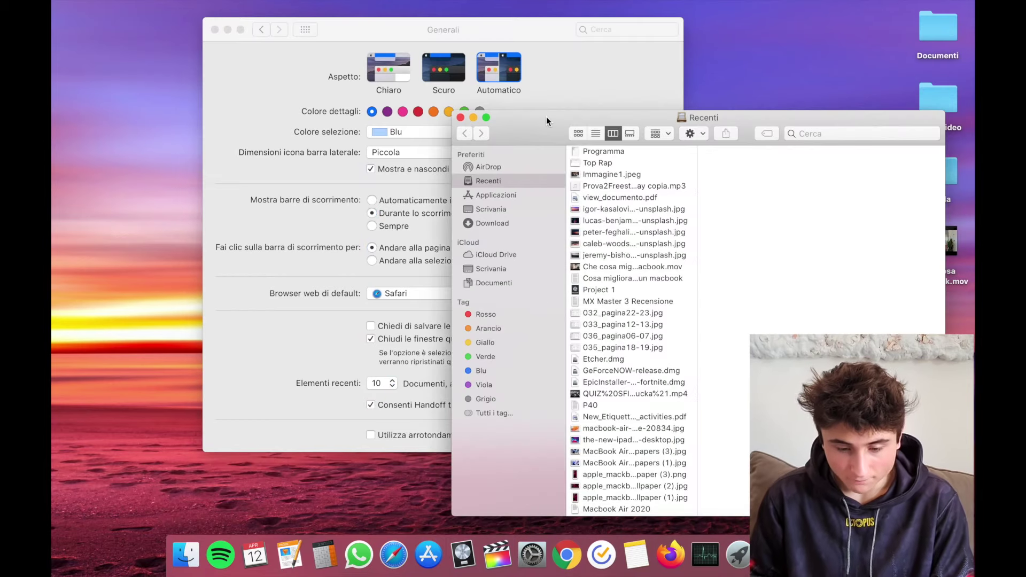
drag(546, 116, 605, 80)
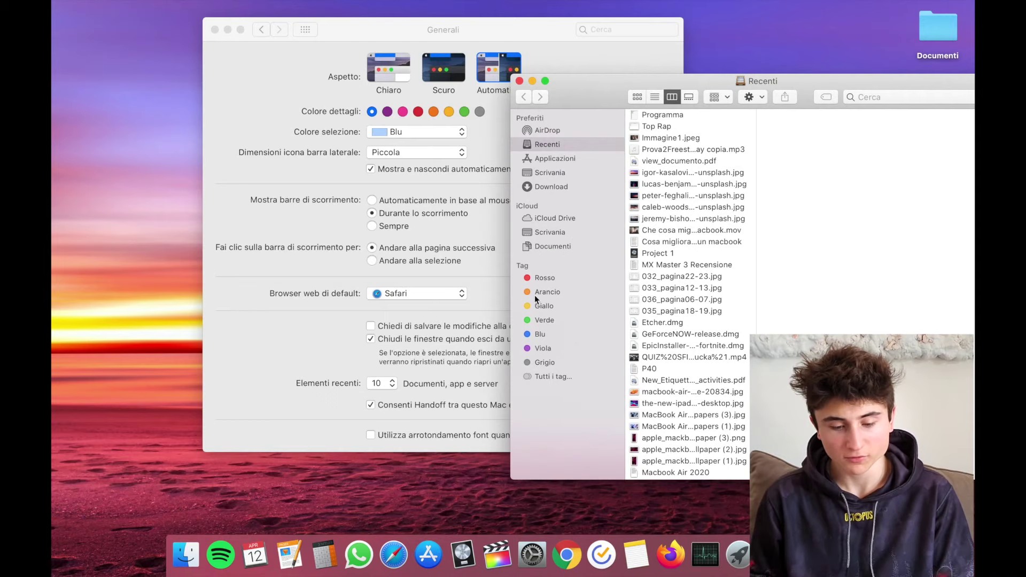
drag(502, 30, 329, 69)
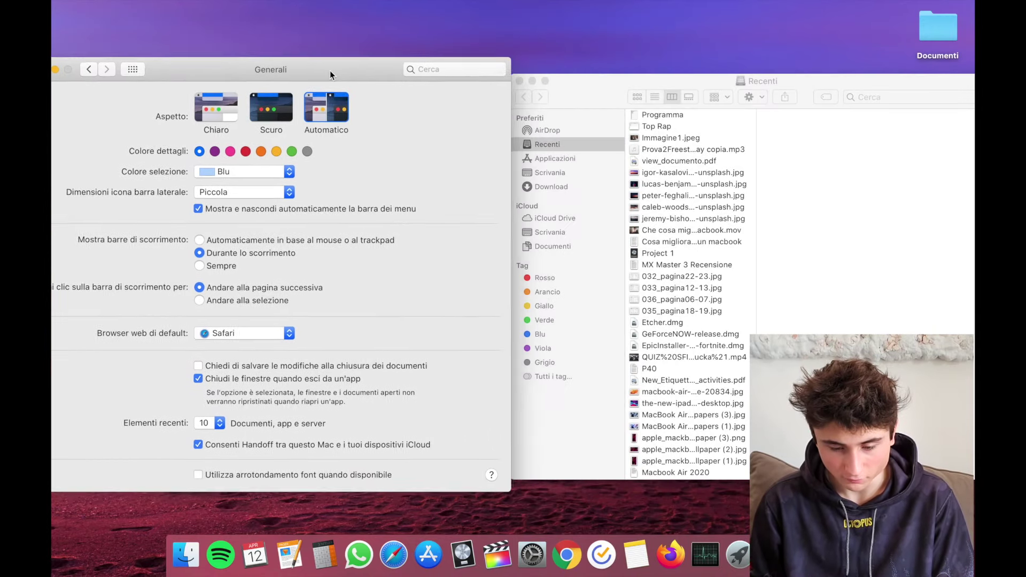
- Try the sidebar icon size at Media and at Grande, comparing the effect on the Finder sidebar
click(252, 191)
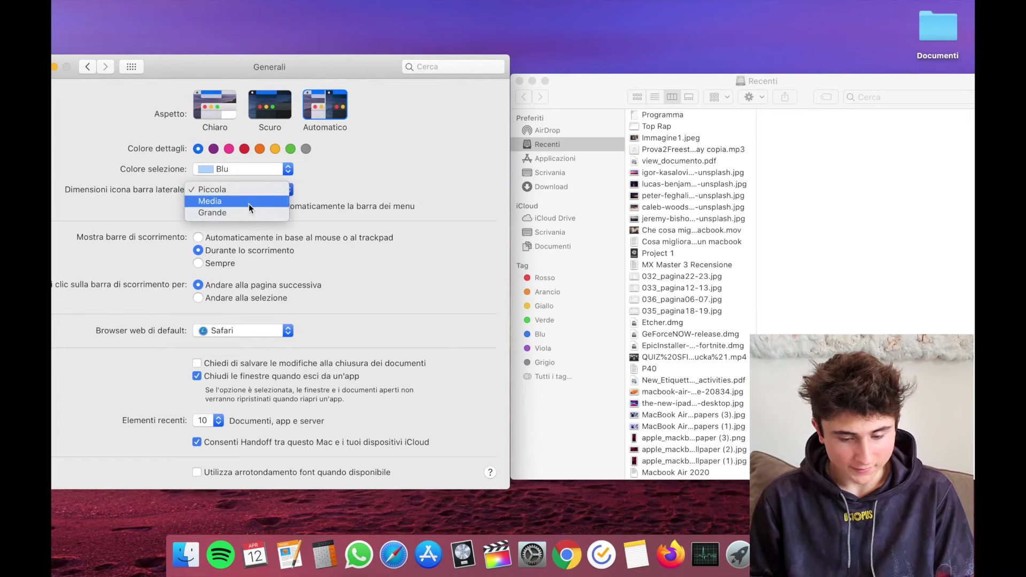
click(249, 204)
click(262, 195)
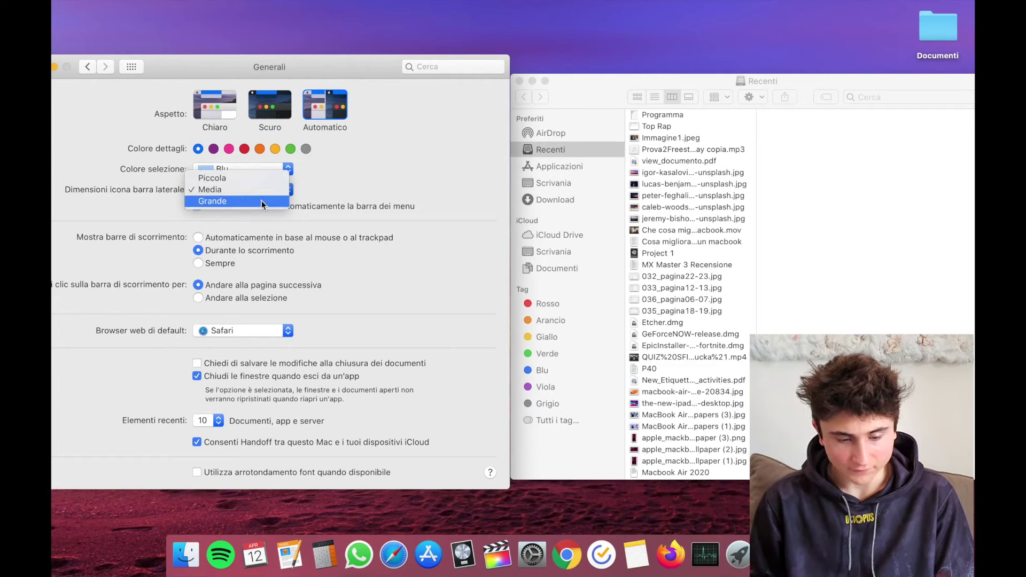
click(261, 201)
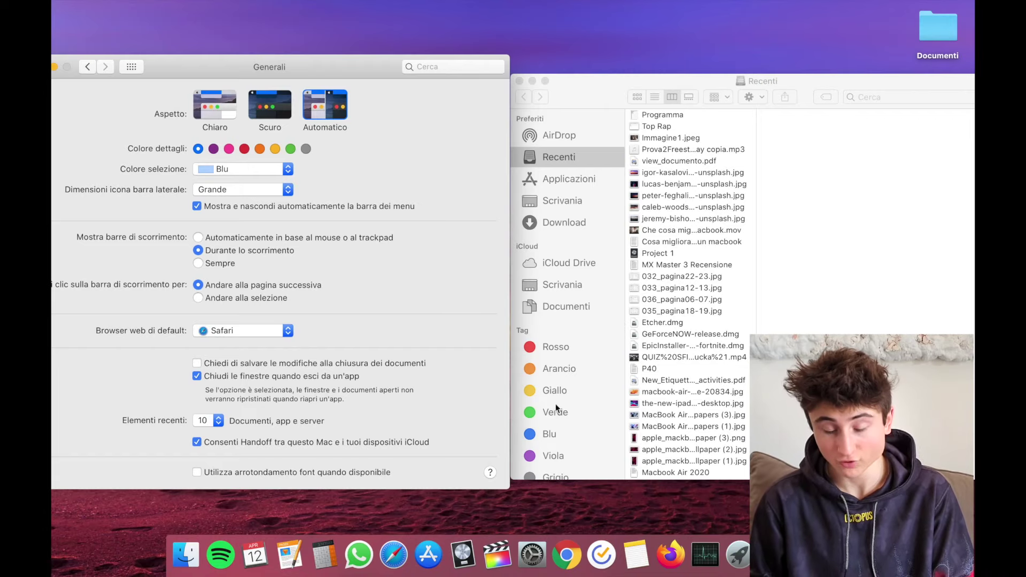
- Widen the Finder sidebar slightly and set the sidebar icon size to Piccola
click(637, 146)
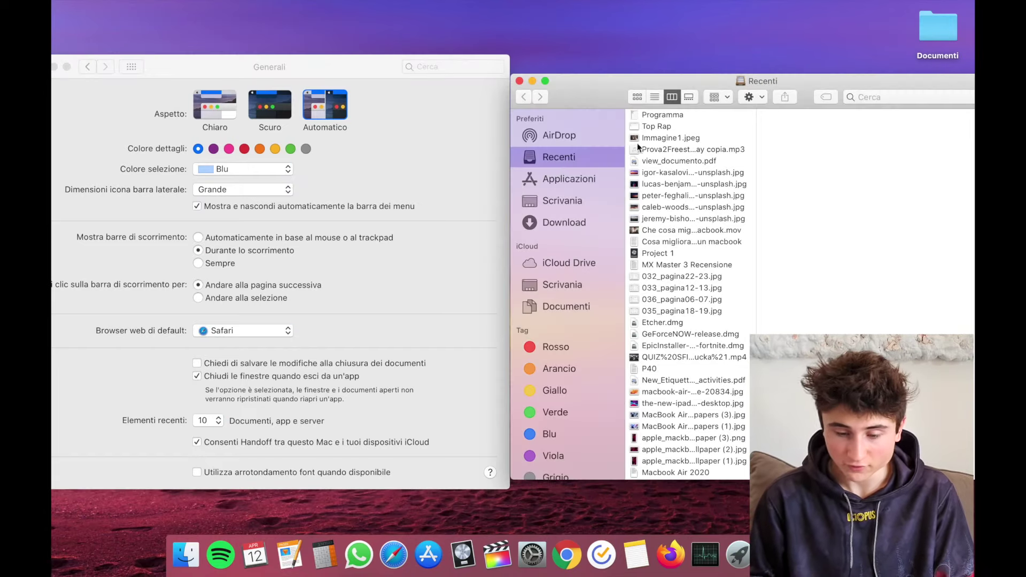
drag(623, 155, 635, 177)
click(272, 187)
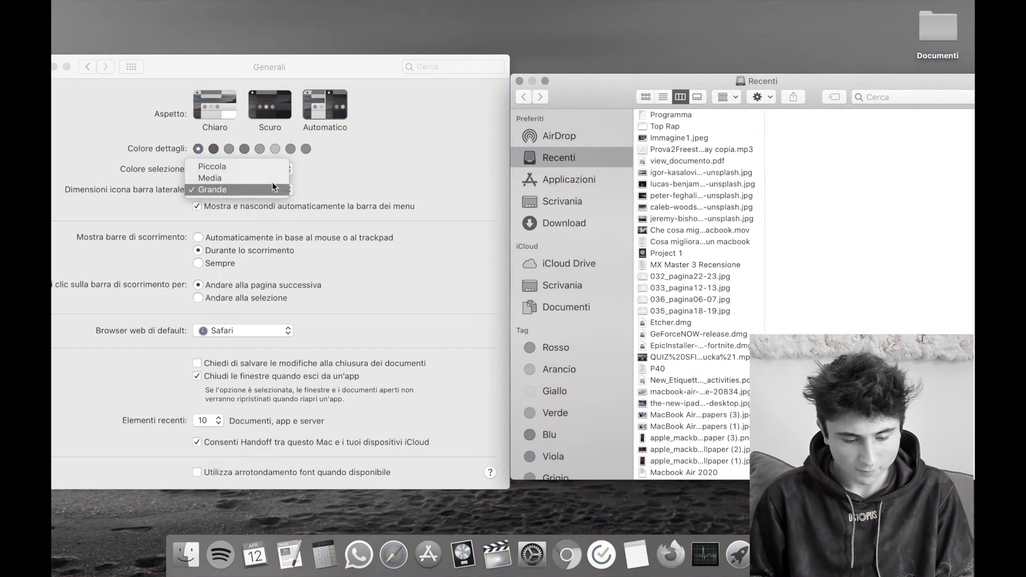
click(271, 168)
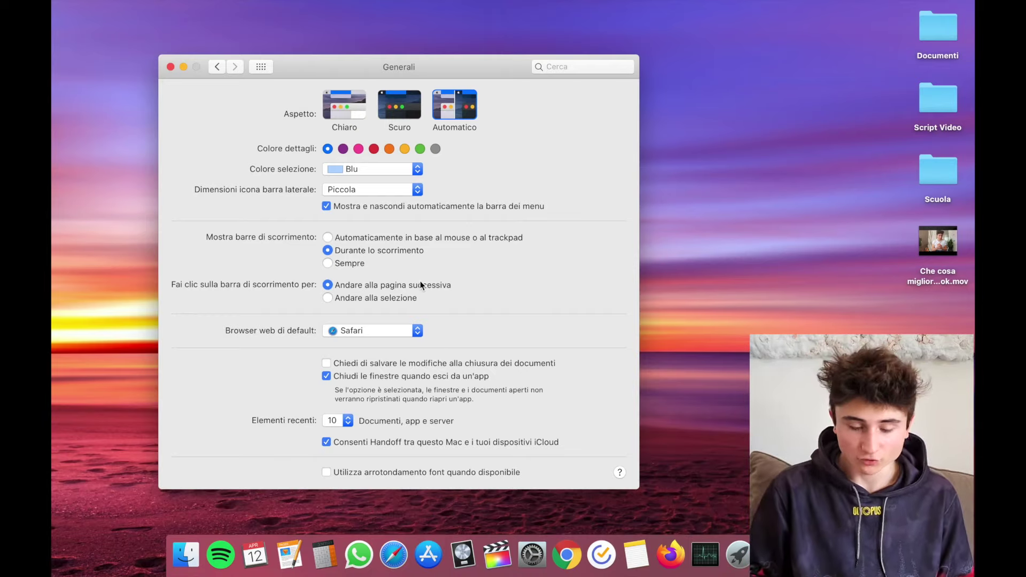
- Open the Video list in YouTube Studio, examine how the scroll bar behaves while scrolling, and return to Generali
key(ctrl+Right)
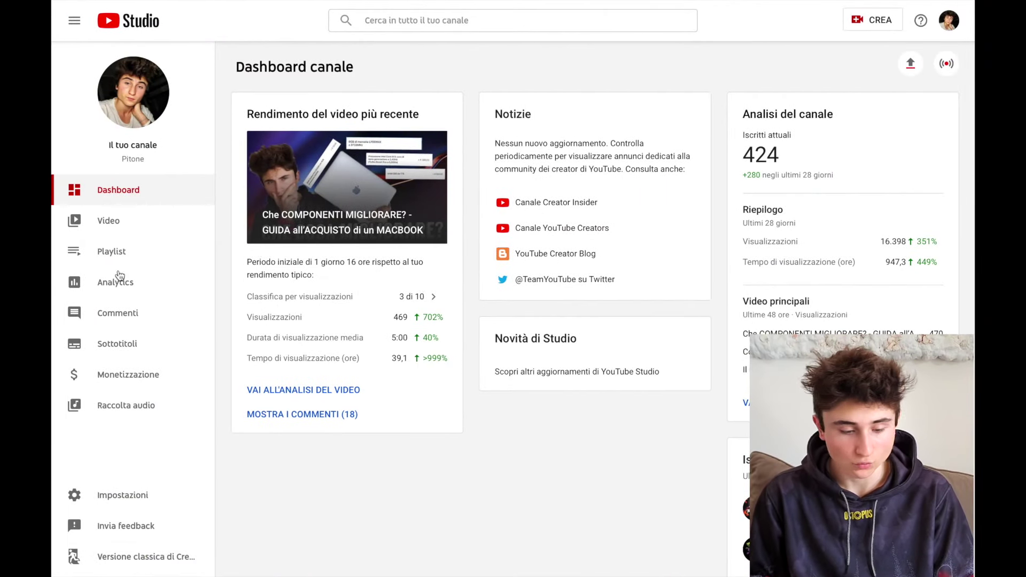
click(129, 235)
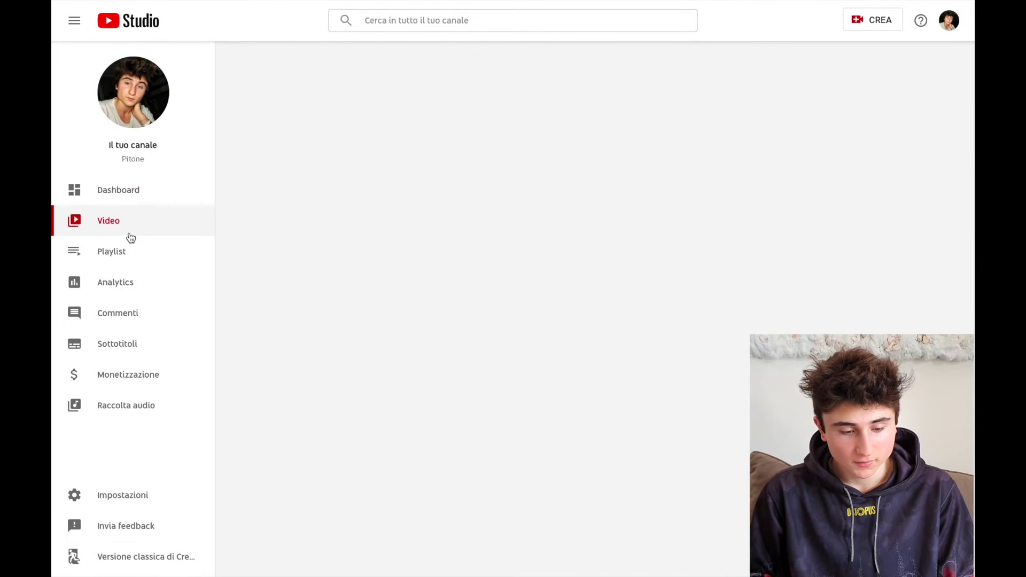
scroll(728, 79, down, 2)
scroll(728, 84, down, 5)
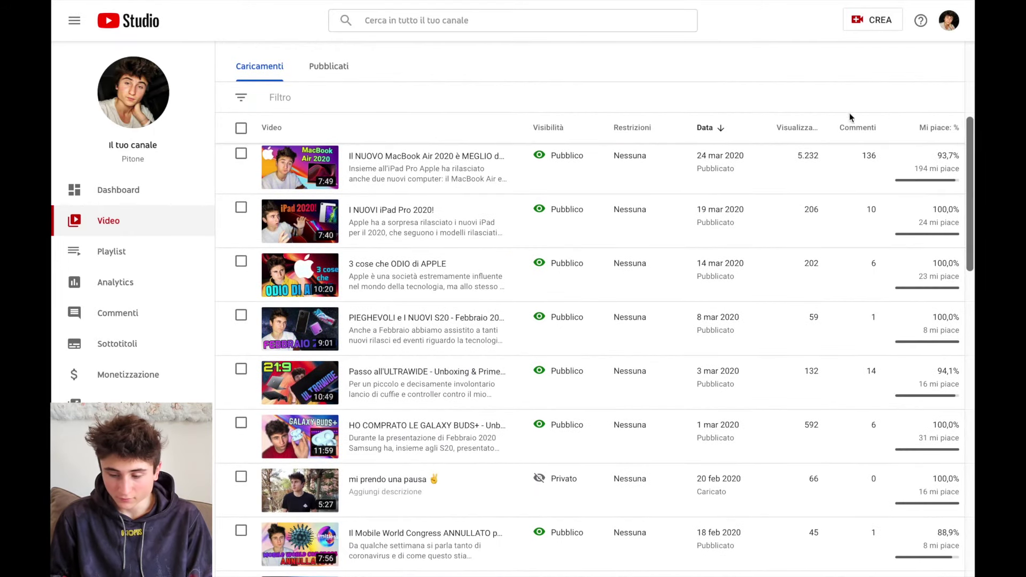
scroll(850, 116, up, 5)
key(ctrl+Left)
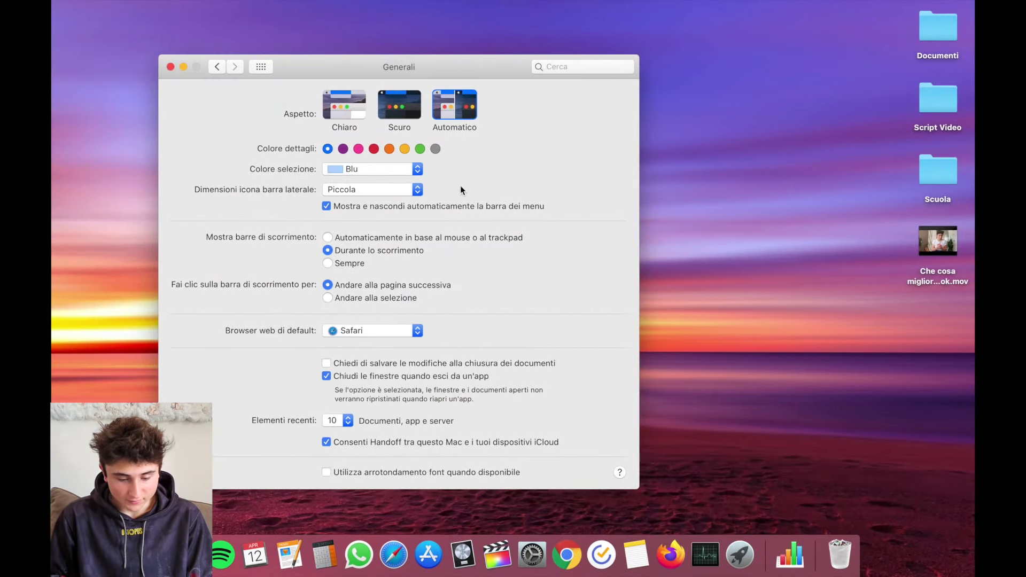
- Try setting the scroll bars to show Sempre and check the effect on the YouTube Studio video list
click(327, 263)
key(ctrl+Right)
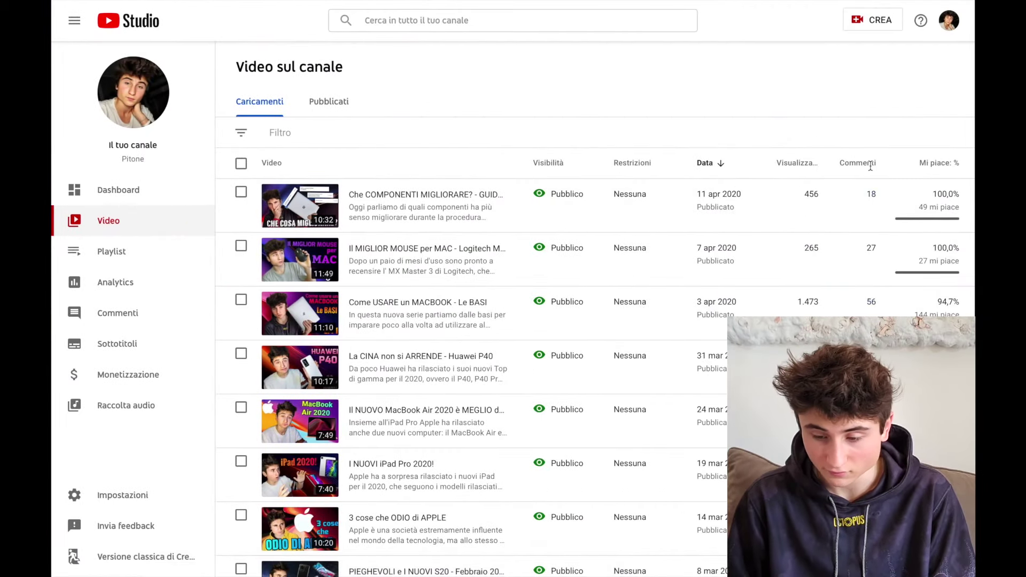
scroll(936, 135, down, 10)
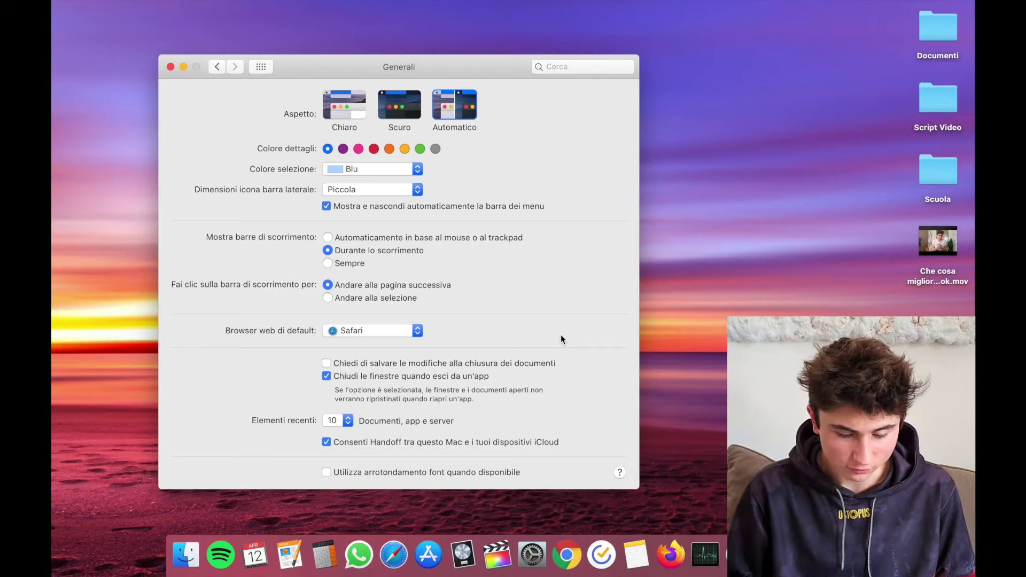
- Look through the default web browser choices and examine the font smoothing option in Generali
click(418, 333)
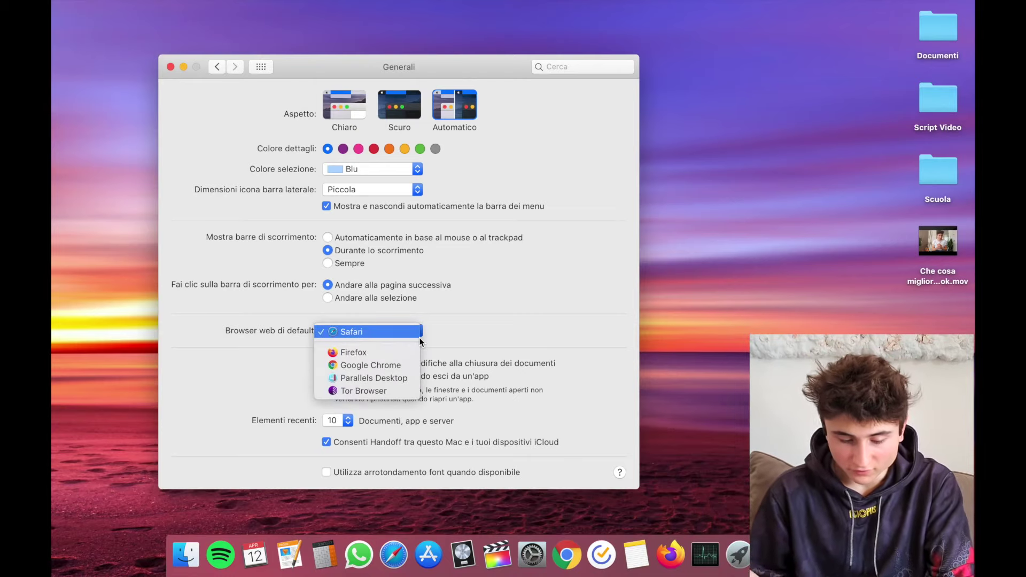
click(472, 334)
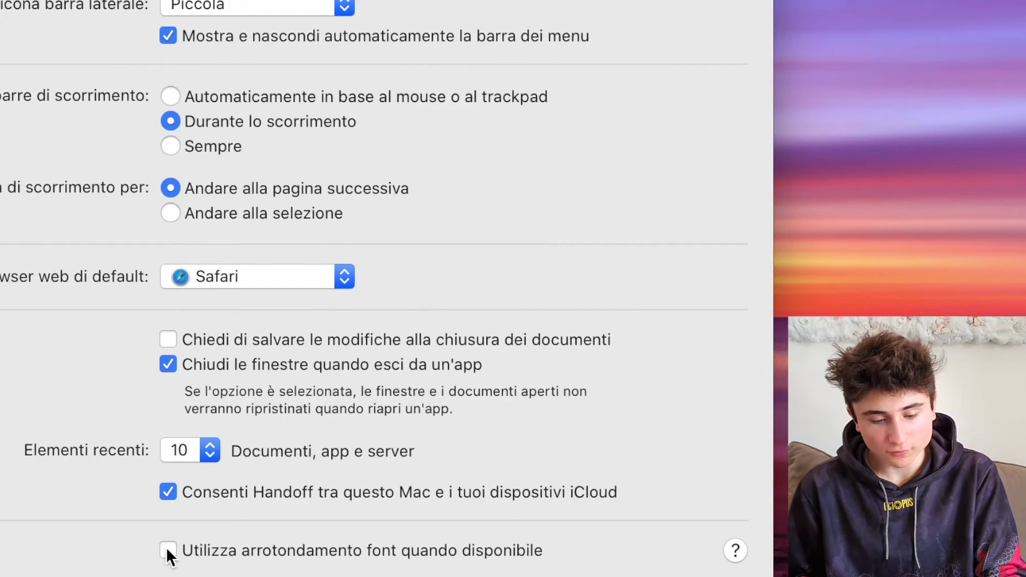
click(167, 549)
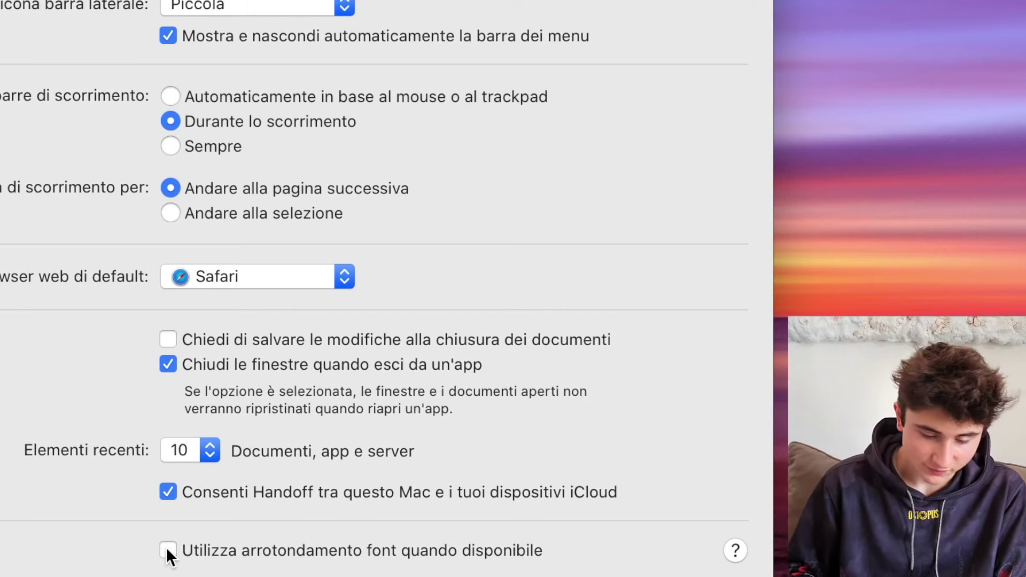
- Open the Scrivania e Salvaschermo preferences and show Apple's Immagini scrivania collection
click(261, 66)
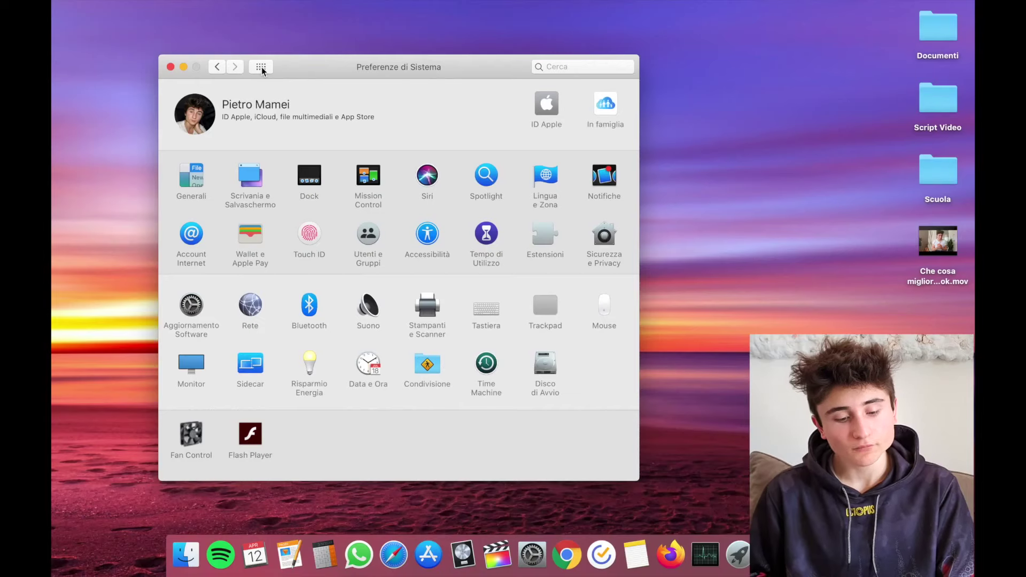
click(250, 176)
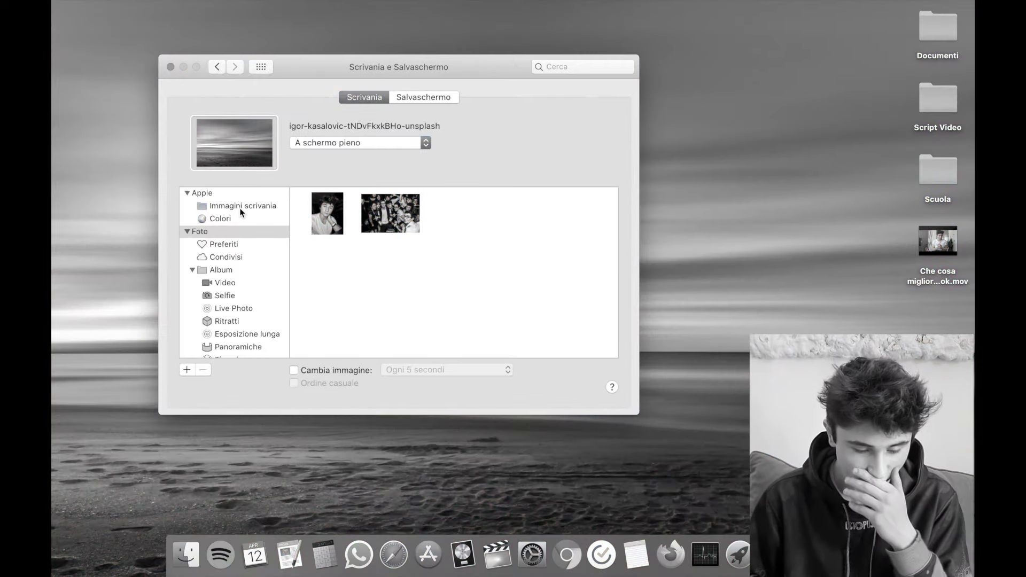
click(240, 208)
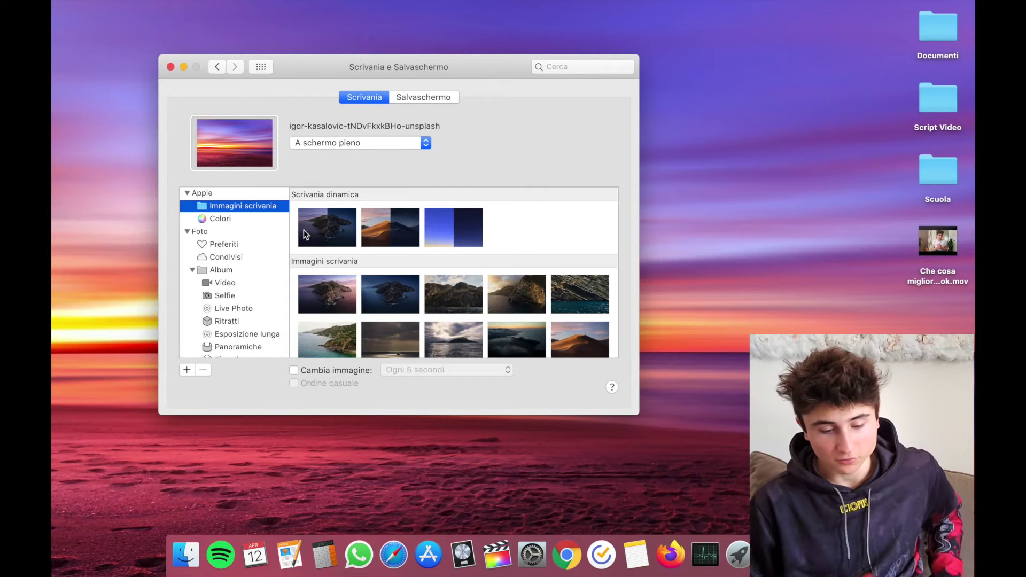
- Try the dynamic wallpapers Mojave, Catalina and Gradienti solari, and set the desktop to the dynamic Catalina wallpaper
click(400, 221)
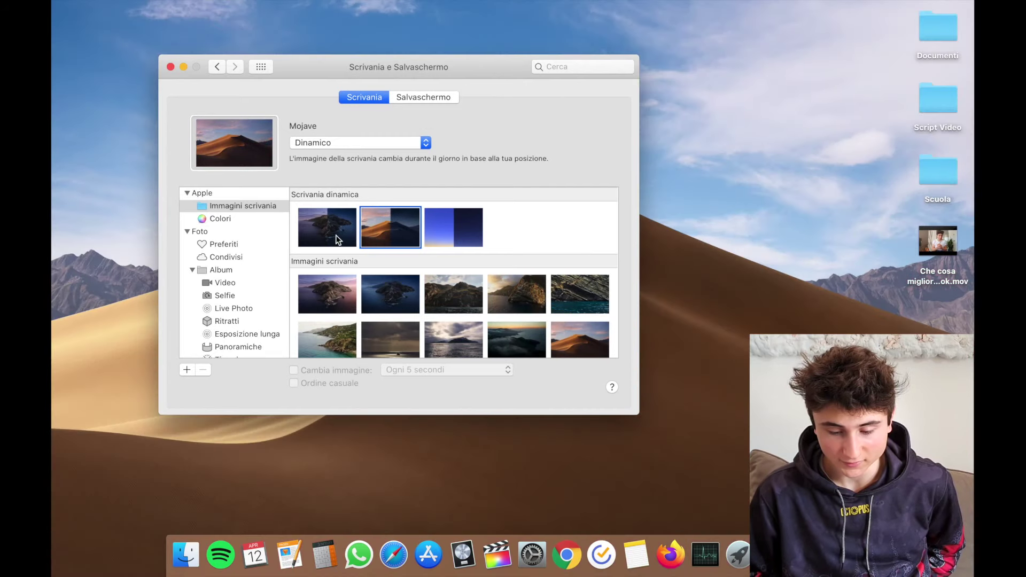
click(338, 239)
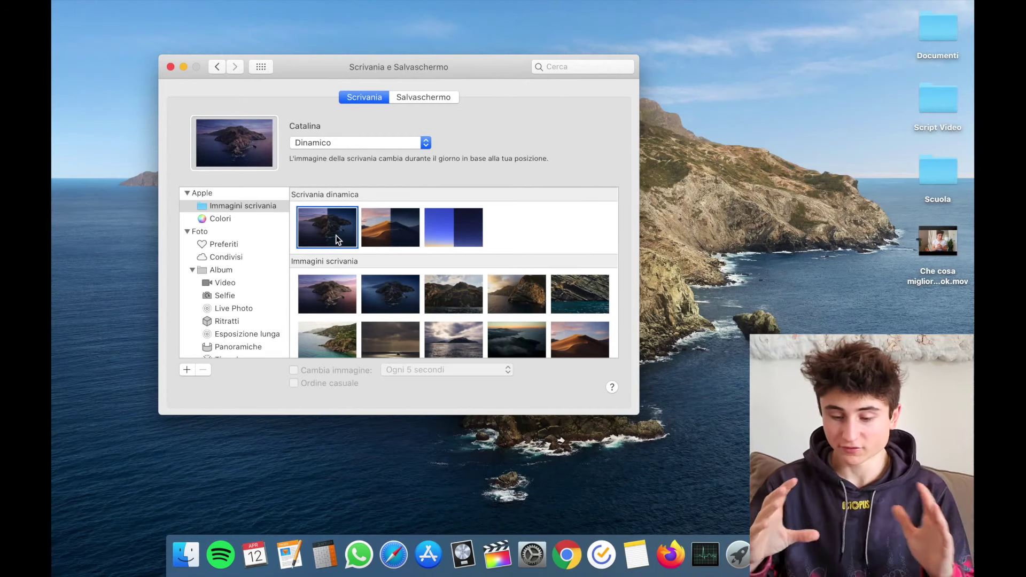
click(398, 232)
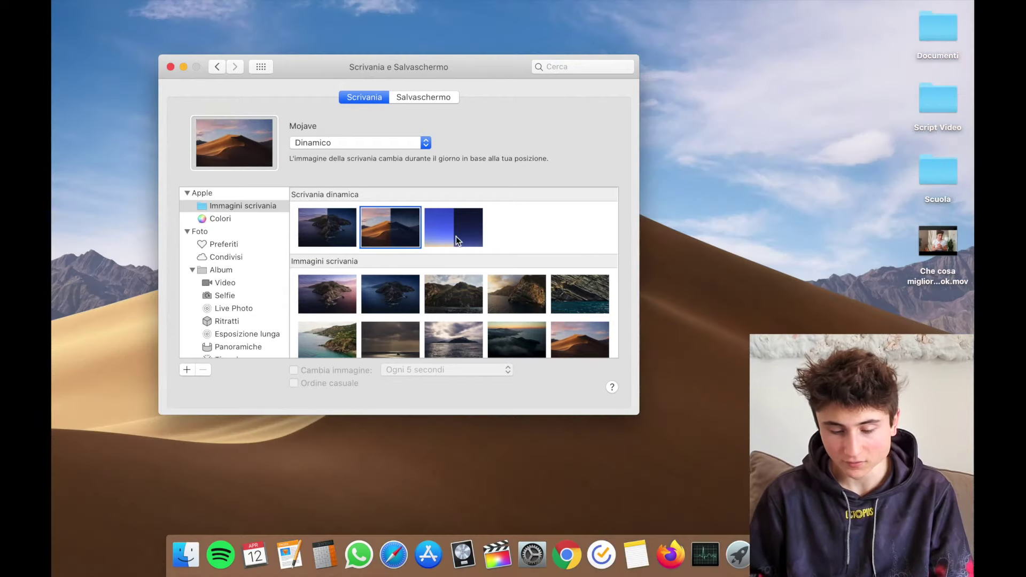
click(454, 238)
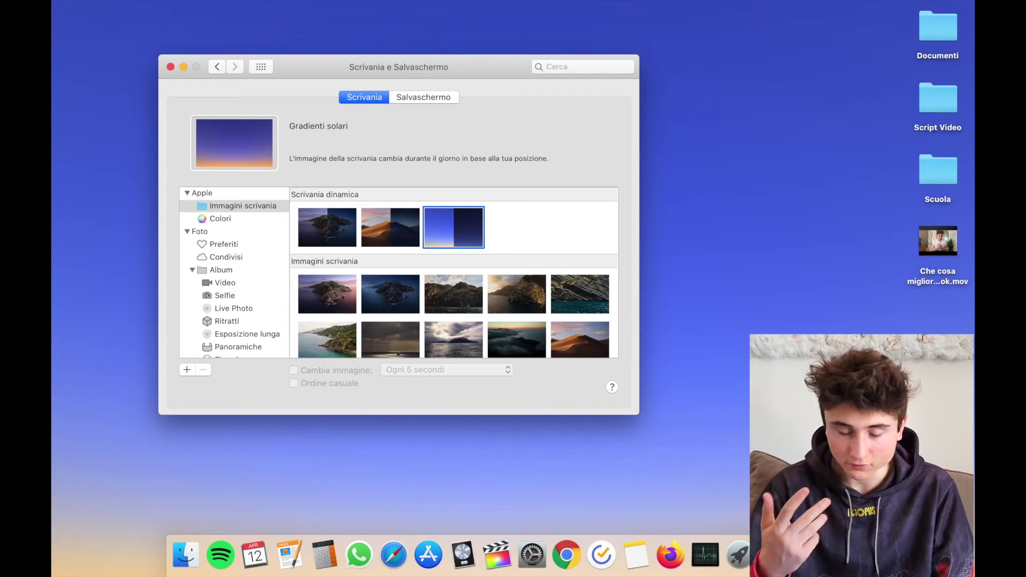
click(340, 226)
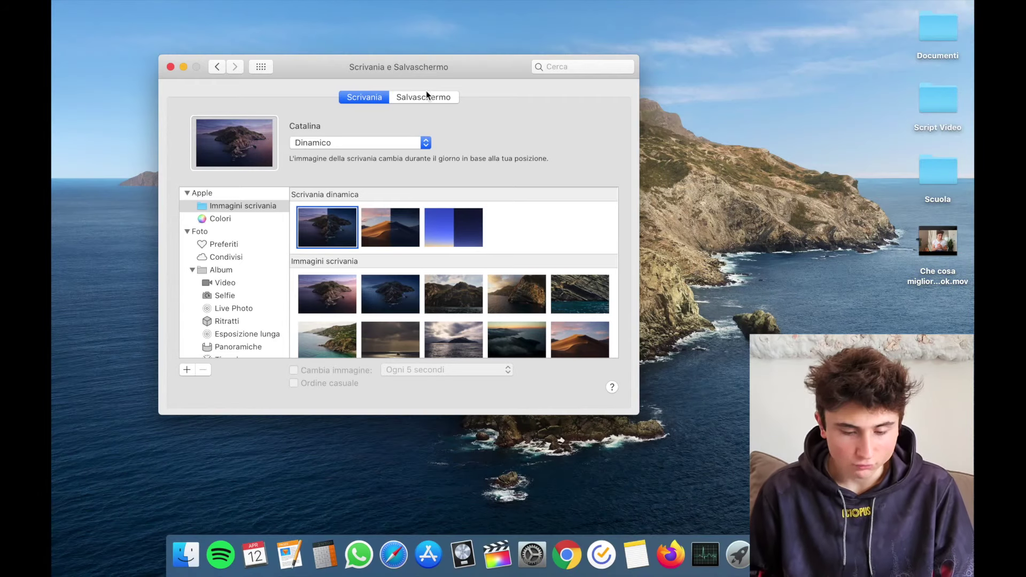
- Browse the still desktop pictures, try the first Catalina picture with the purple sky, and set the wallpaper to Catalina - Notte
drag(430, 67, 409, 89)
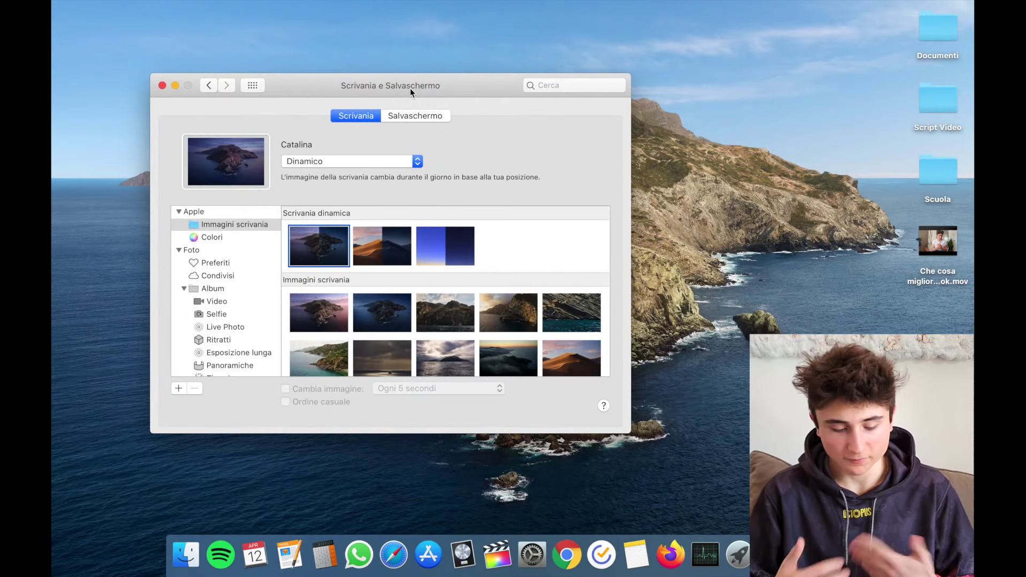
scroll(408, 303, down, 5)
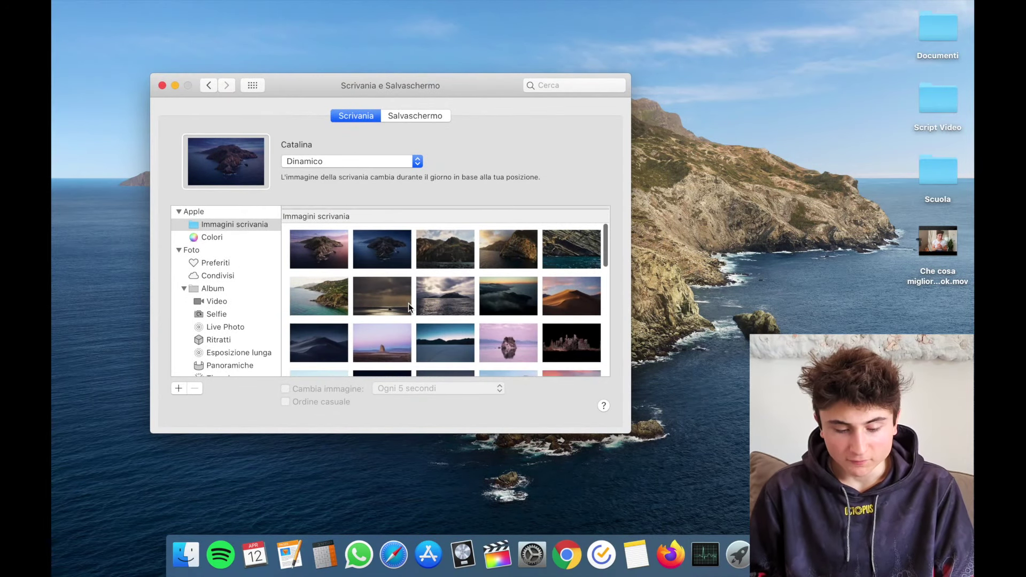
scroll(430, 312, up, 4)
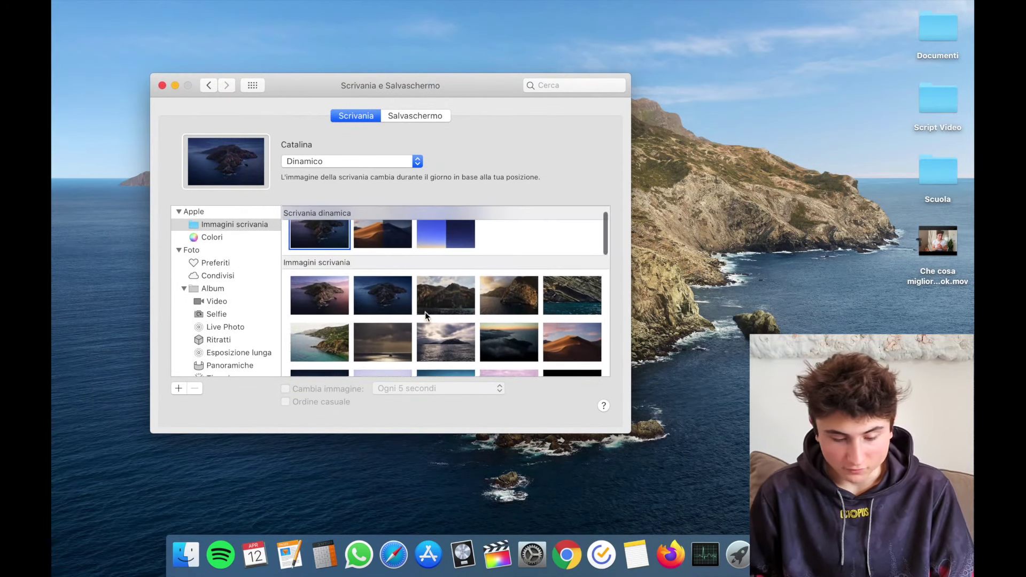
click(319, 300)
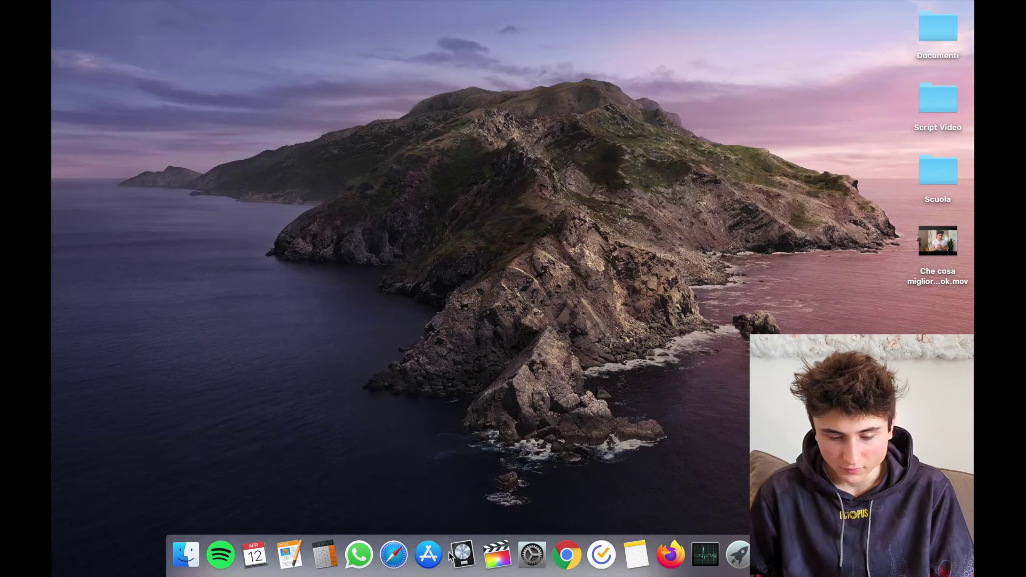
drag(419, 85, 451, 168)
click(354, 229)
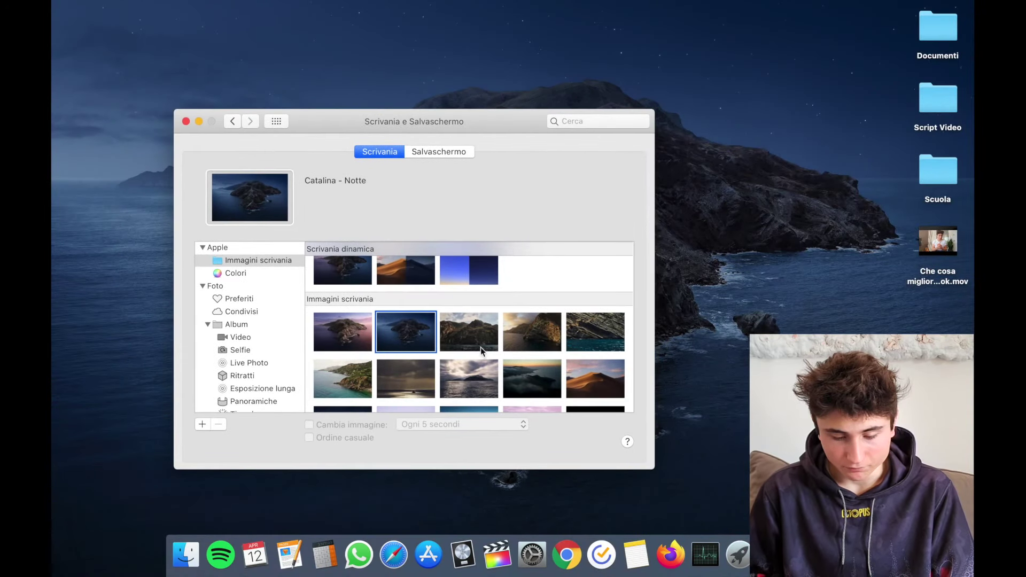
- Try the still wallpapers Catalina - Costa and Catalina - Sera, and set the desktop picture to Catalina - Giorno
click(480, 348)
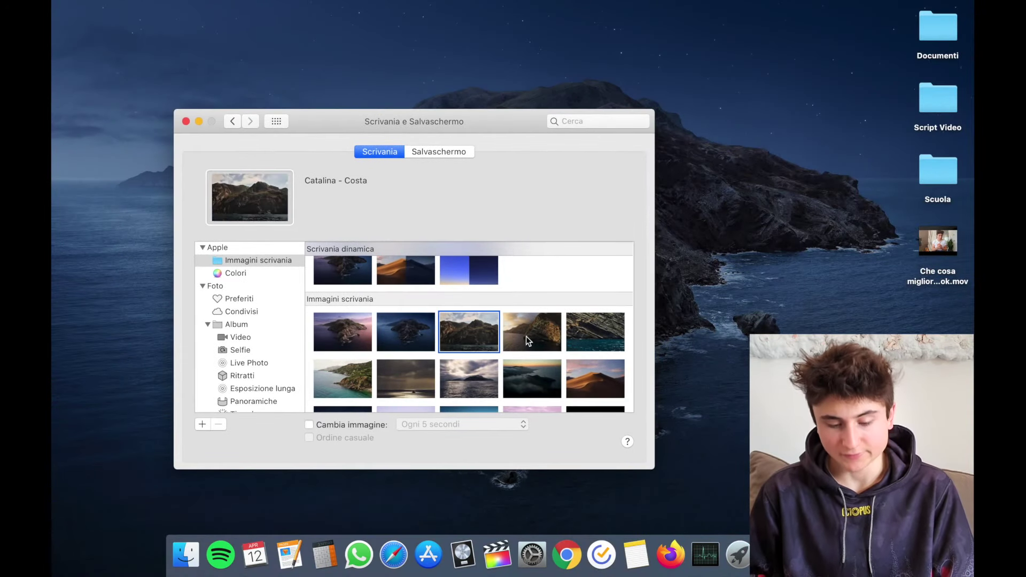
click(529, 339)
scroll(470, 389, down, 10)
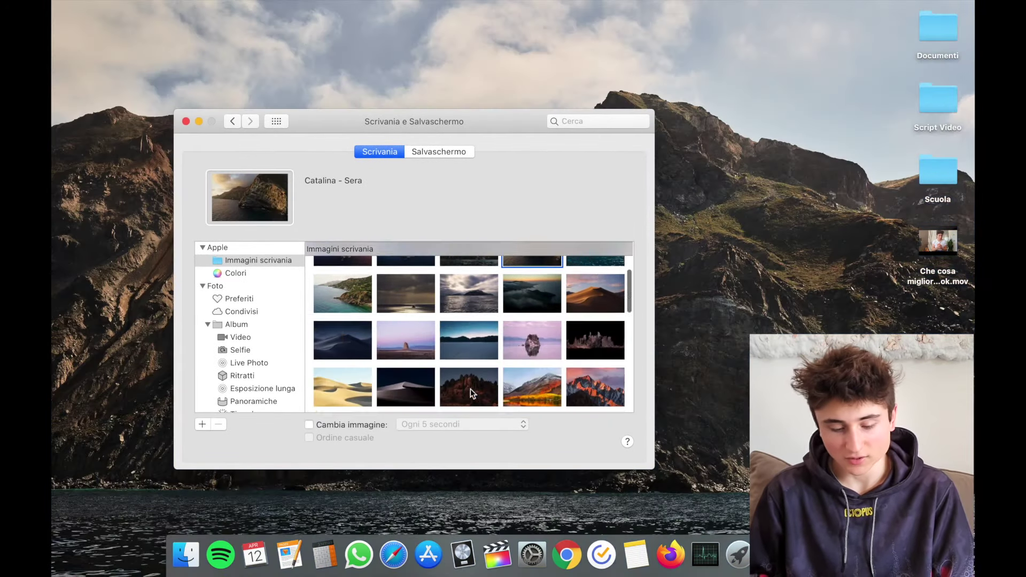
scroll(471, 389, up, 10)
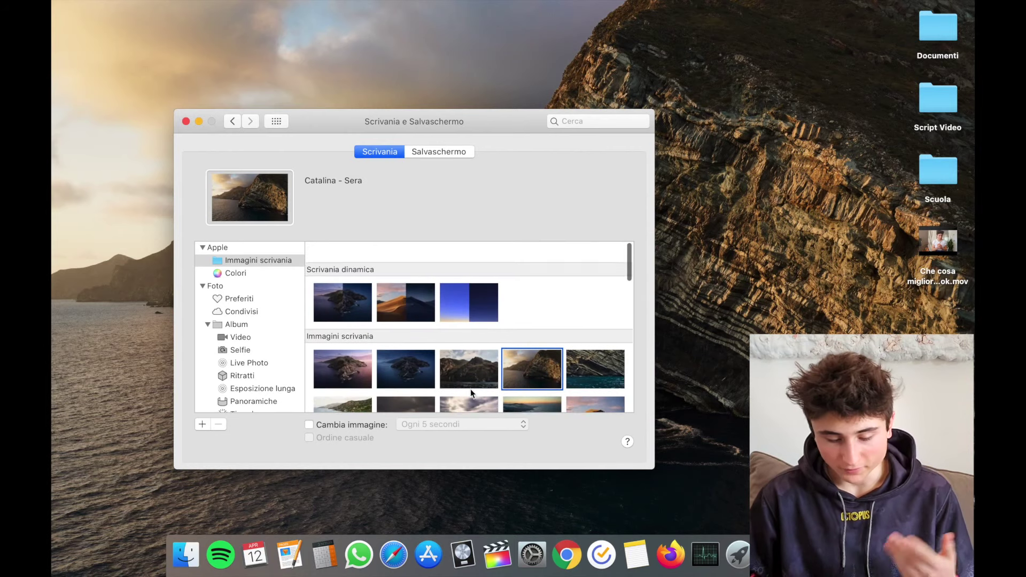
click(332, 338)
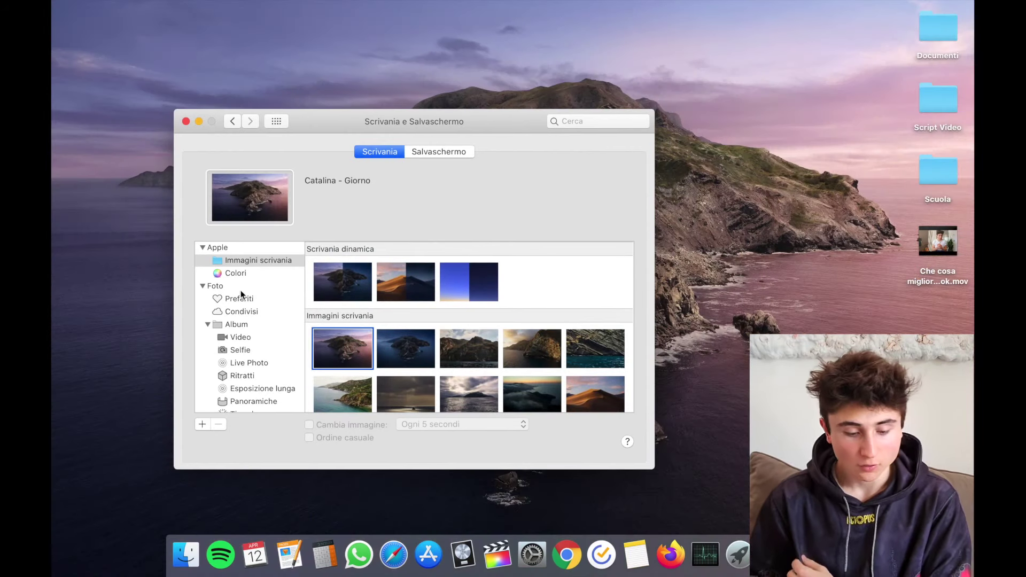
- Look through the Foto and Preferiti picture sources, and return to Apple's Immagini scrivania collection
click(241, 289)
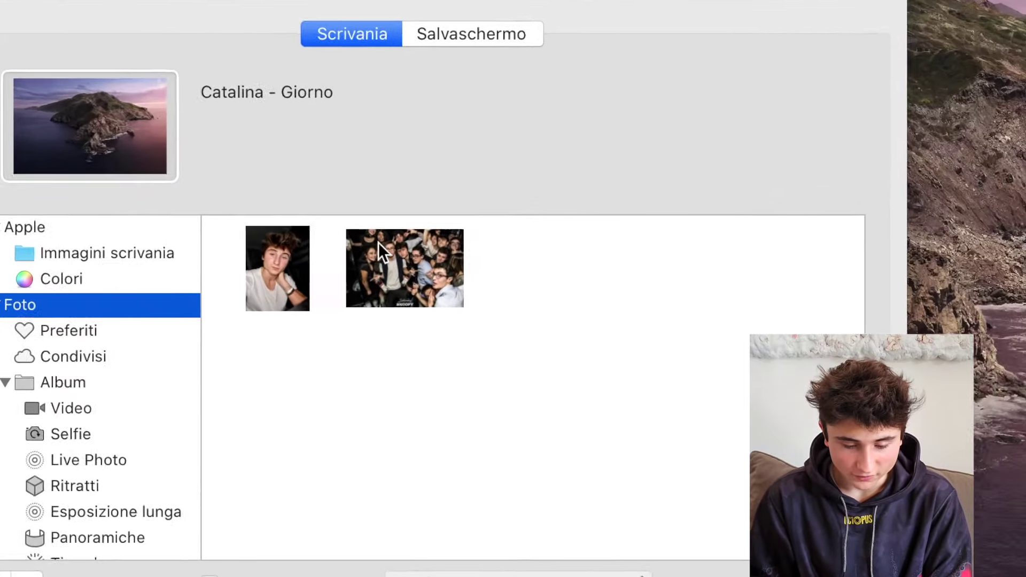
click(91, 330)
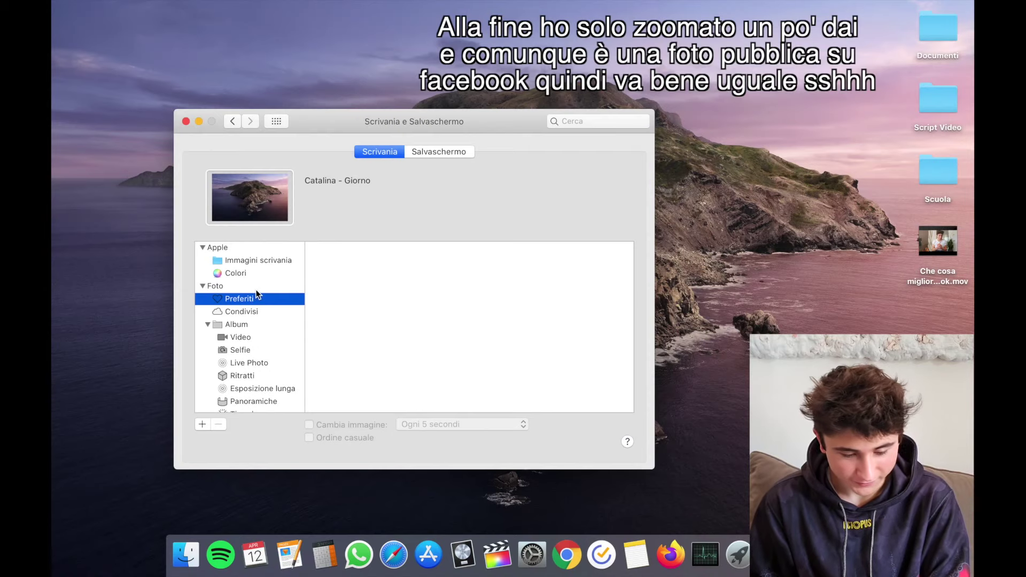
click(255, 289)
click(256, 297)
scroll(257, 308, up, 1)
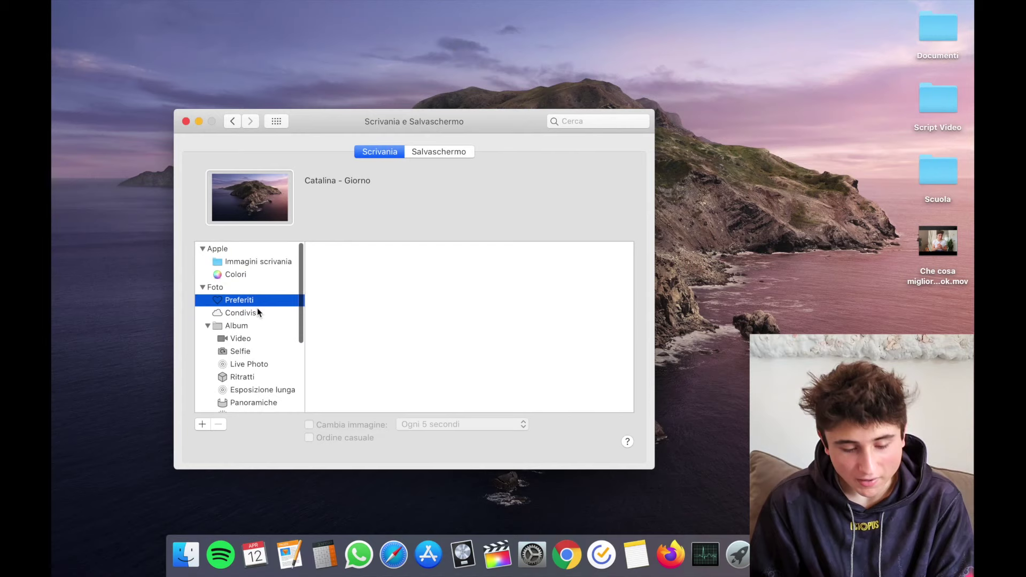
click(274, 259)
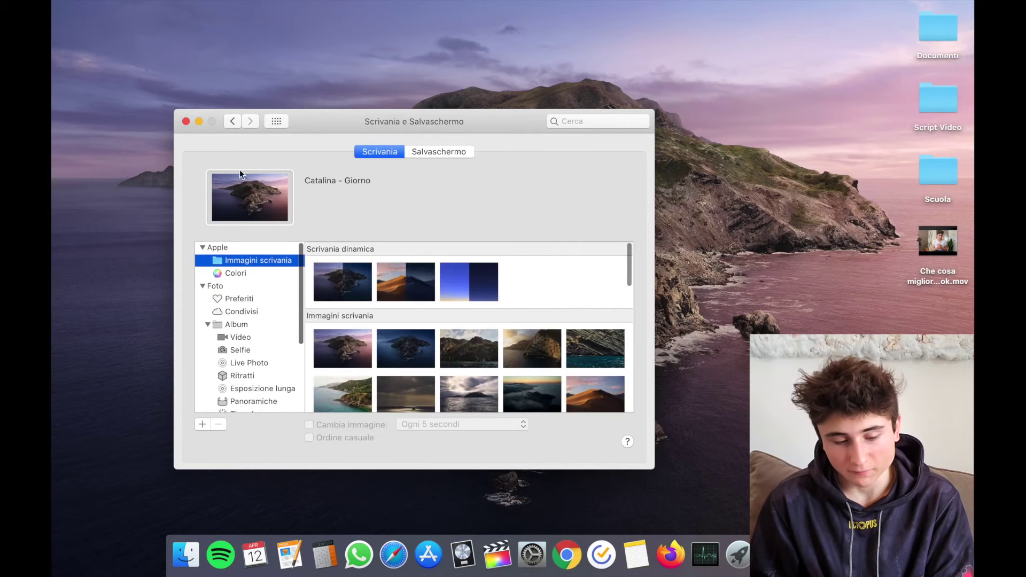
- In Finder, set the first Unsplash JPG in Recenti as the desktop picture, and return to the Scrivania e Salvaschermo preferences
click(187, 566)
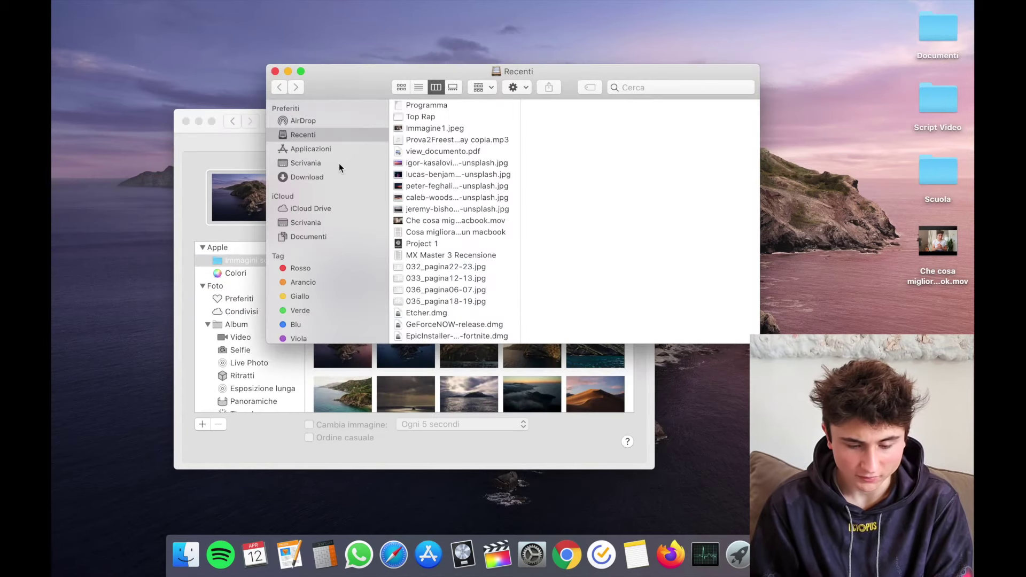
click(436, 162)
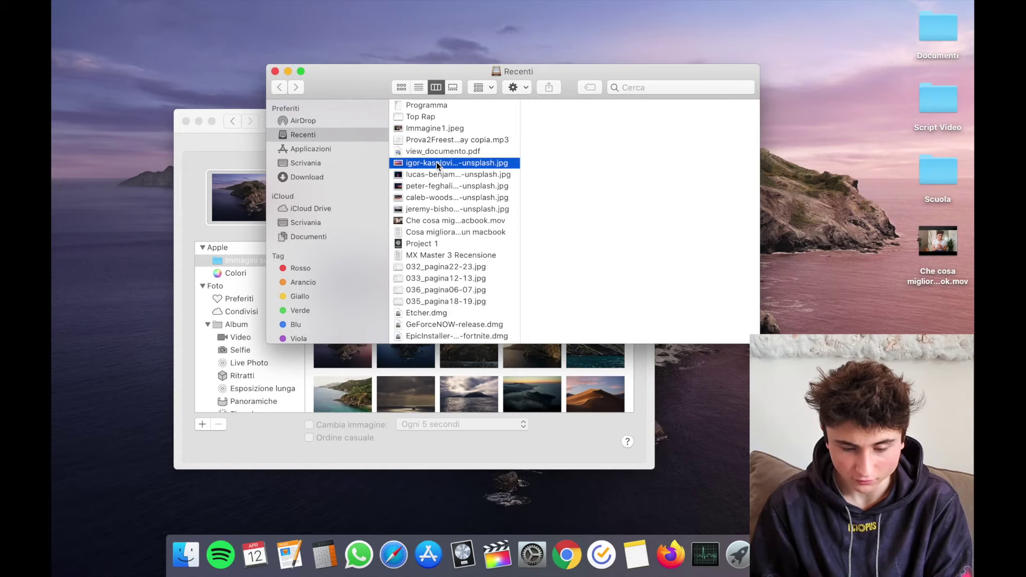
right_click(436, 162)
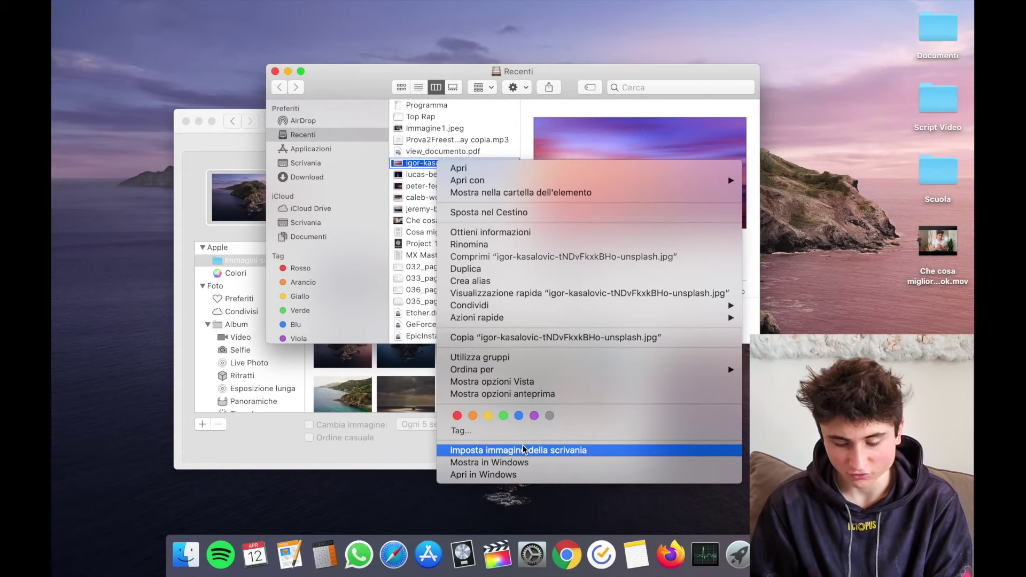
click(524, 450)
click(274, 71)
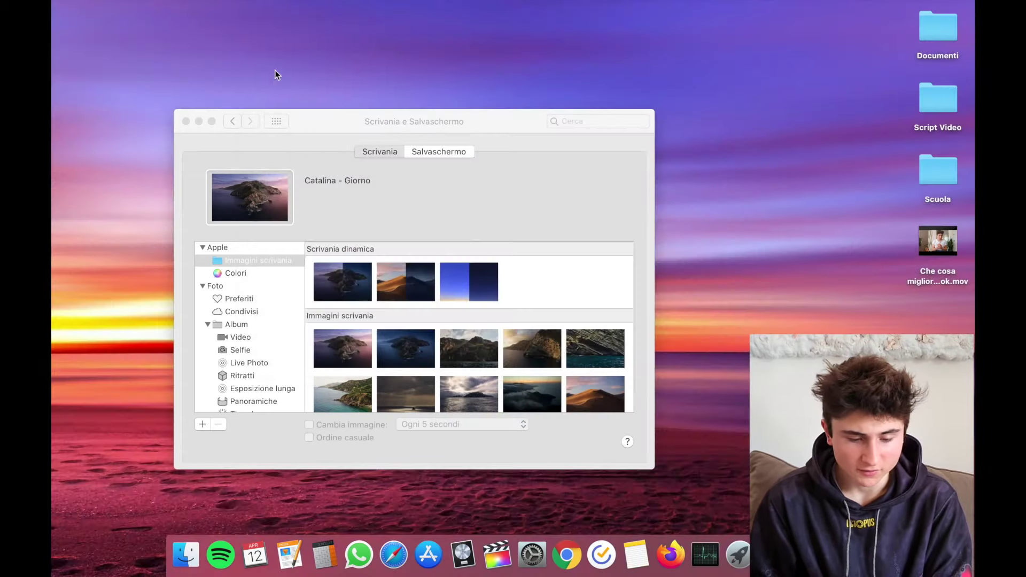
click(371, 198)
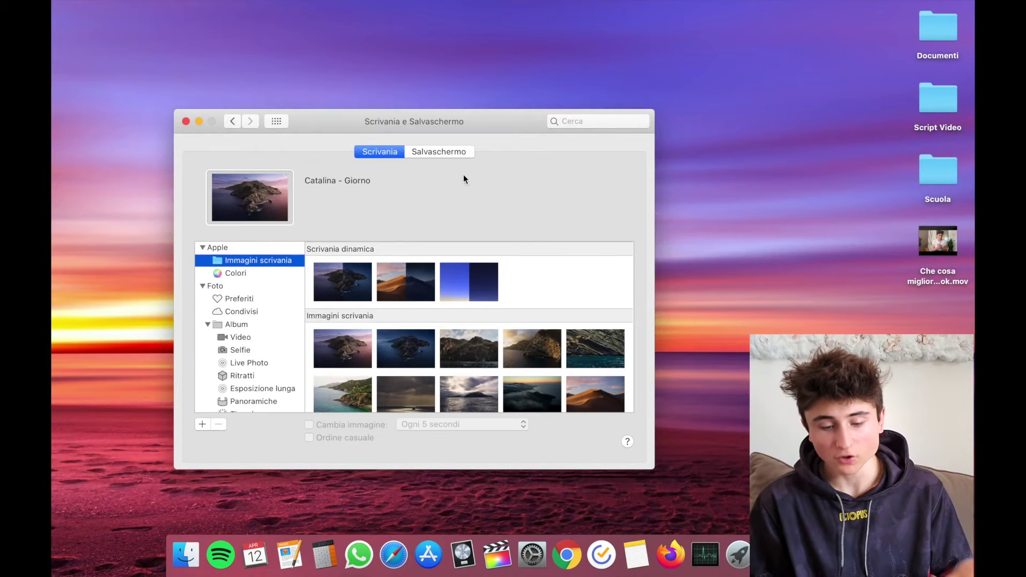
- Browse the Salvaschermo choices and preview the Deriva screen saver in full screen
click(462, 154)
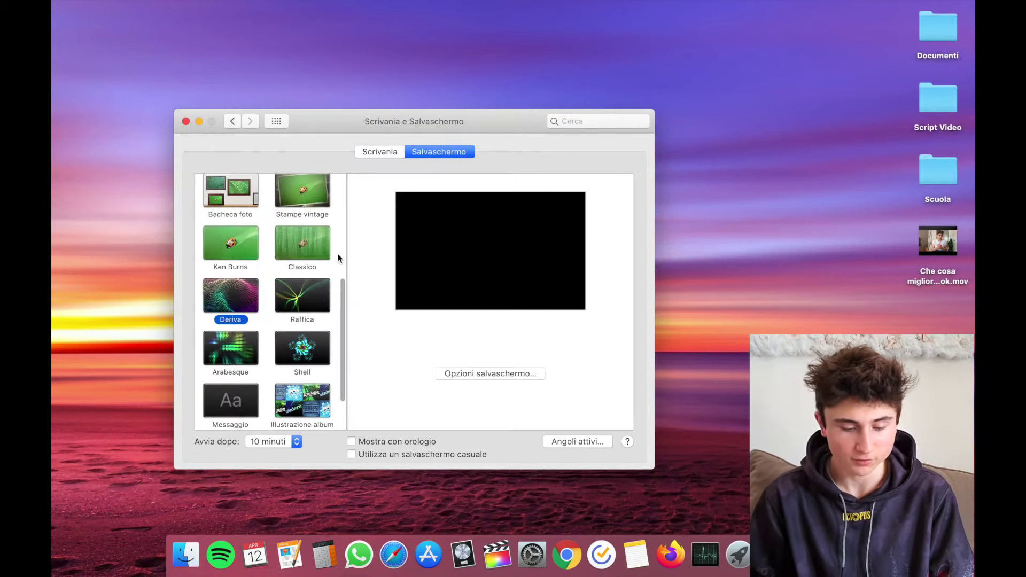
scroll(309, 369, down, 2)
scroll(309, 372, down, 1)
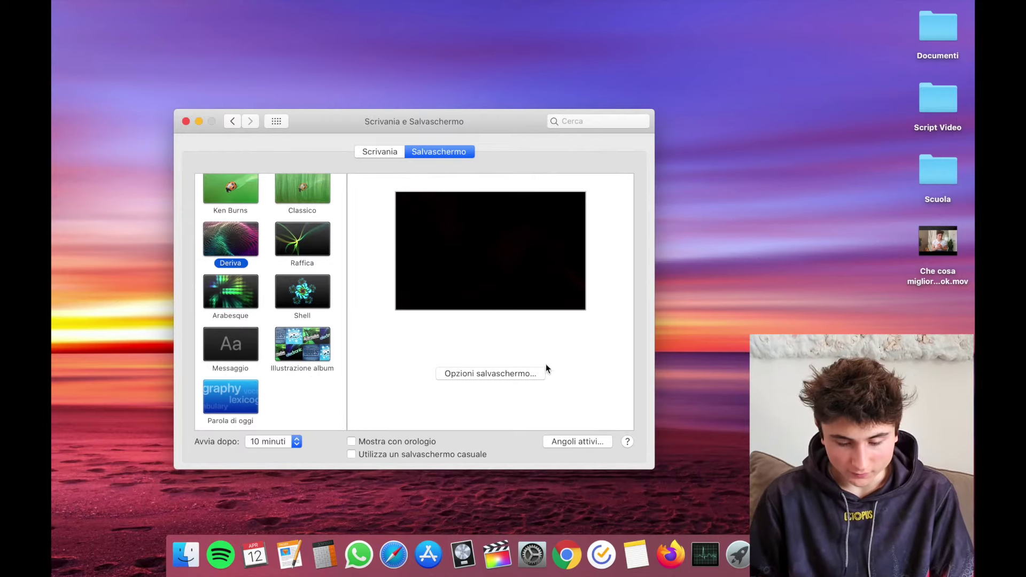
click(504, 294)
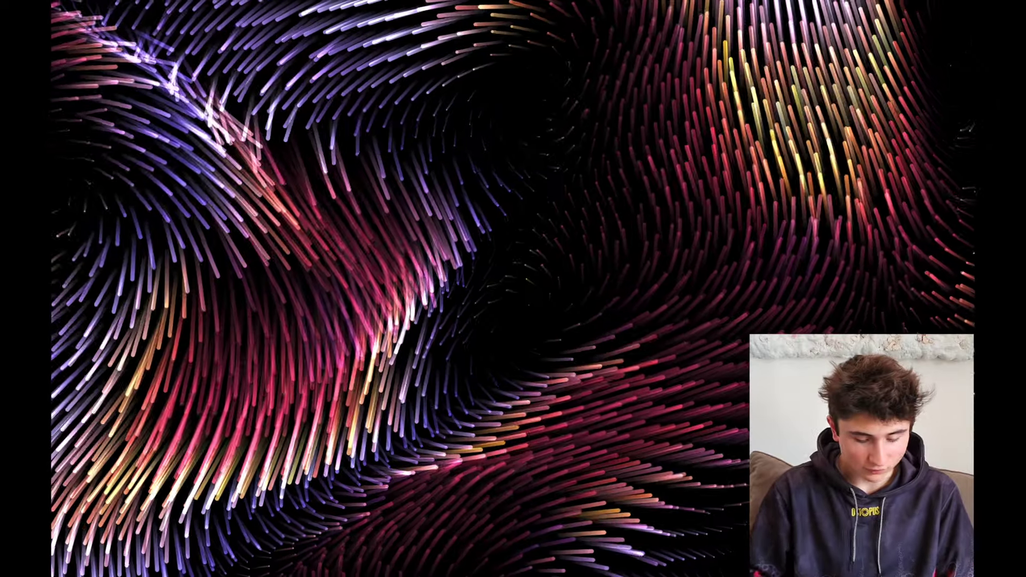
click(243, 336)
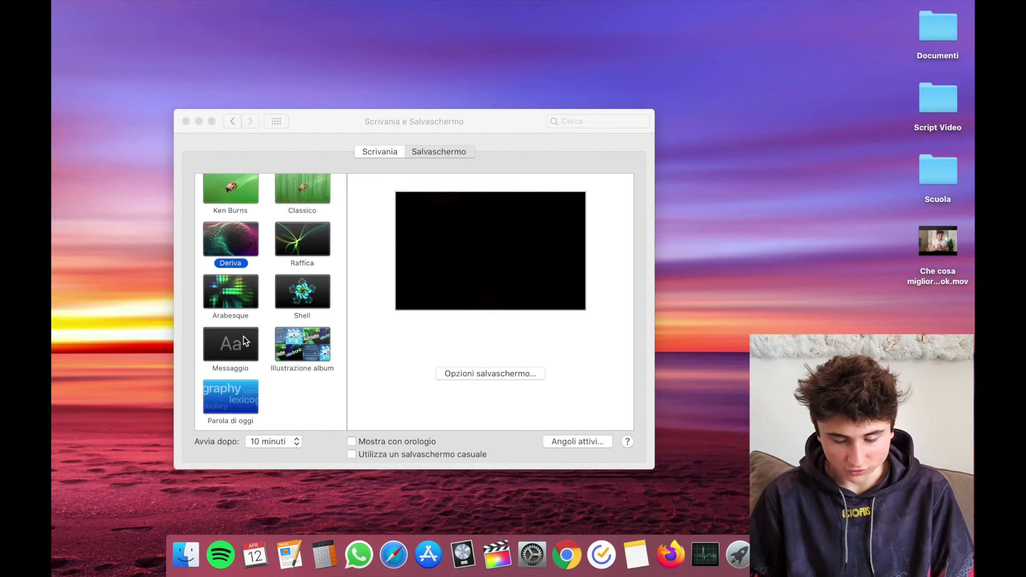
- Set the desktop picture to Mojave - Giorno and preview the Deriva screen saver with it
click(379, 152)
scroll(422, 326, down, 5)
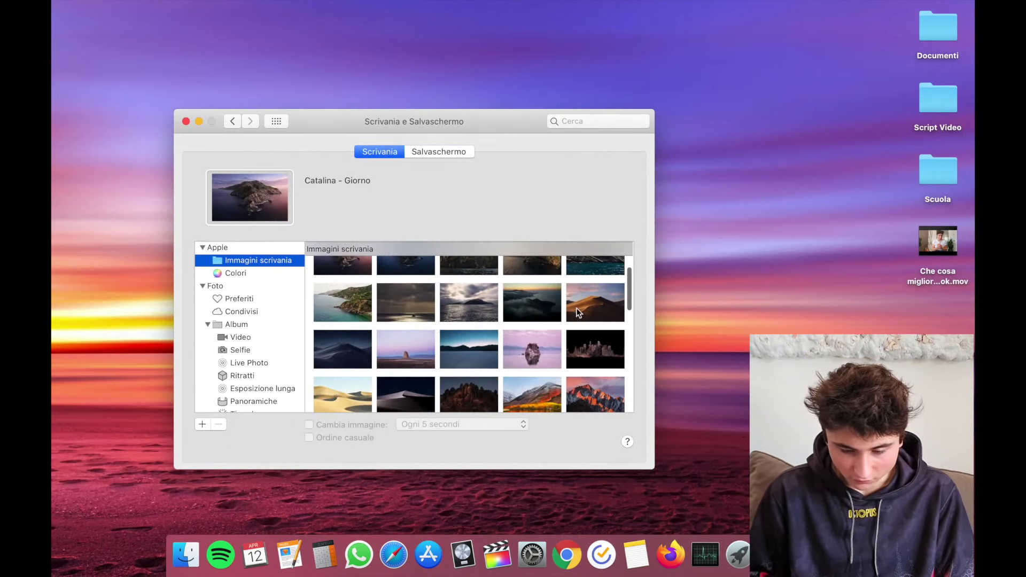
click(604, 296)
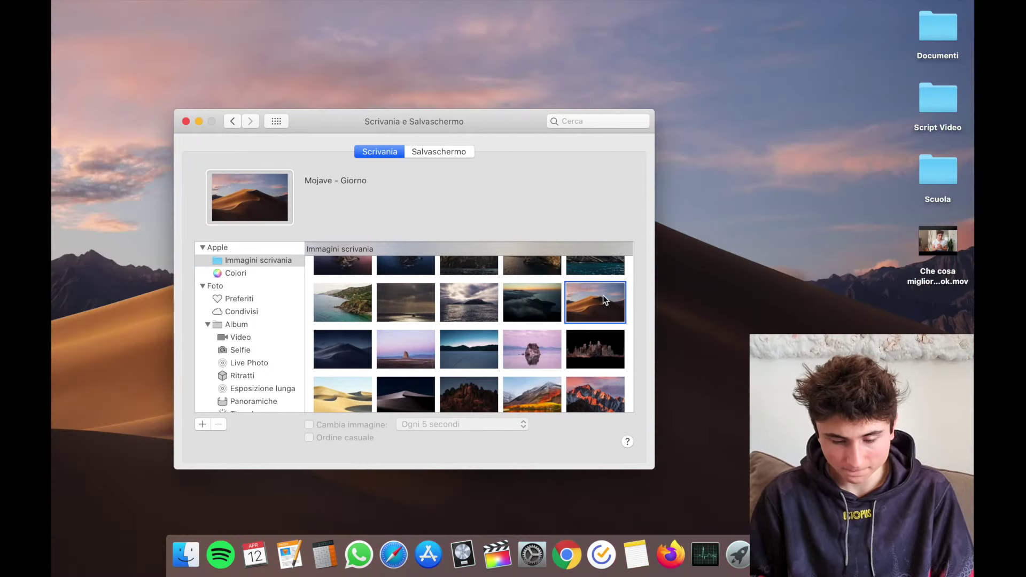
click(455, 154)
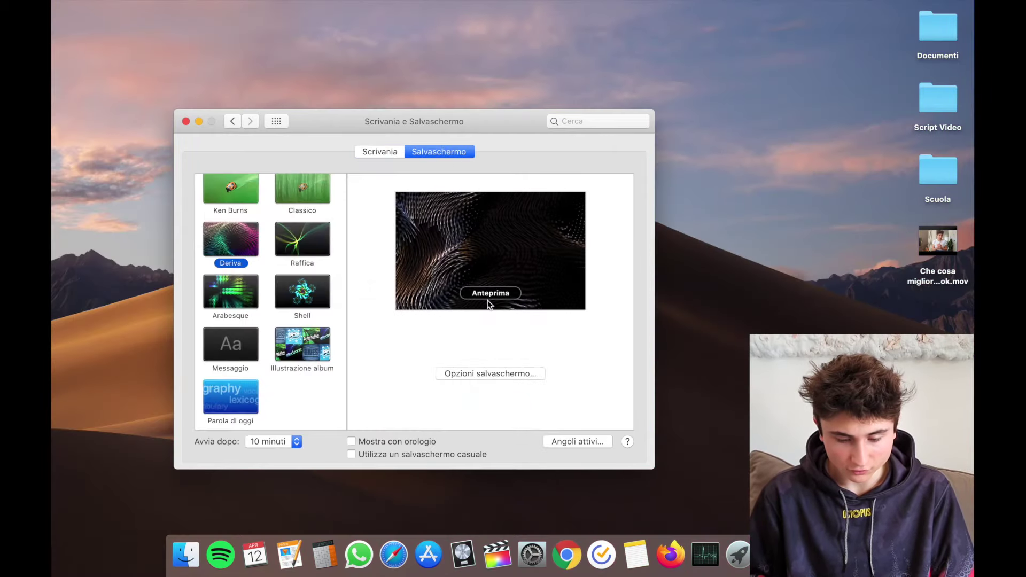
click(489, 293)
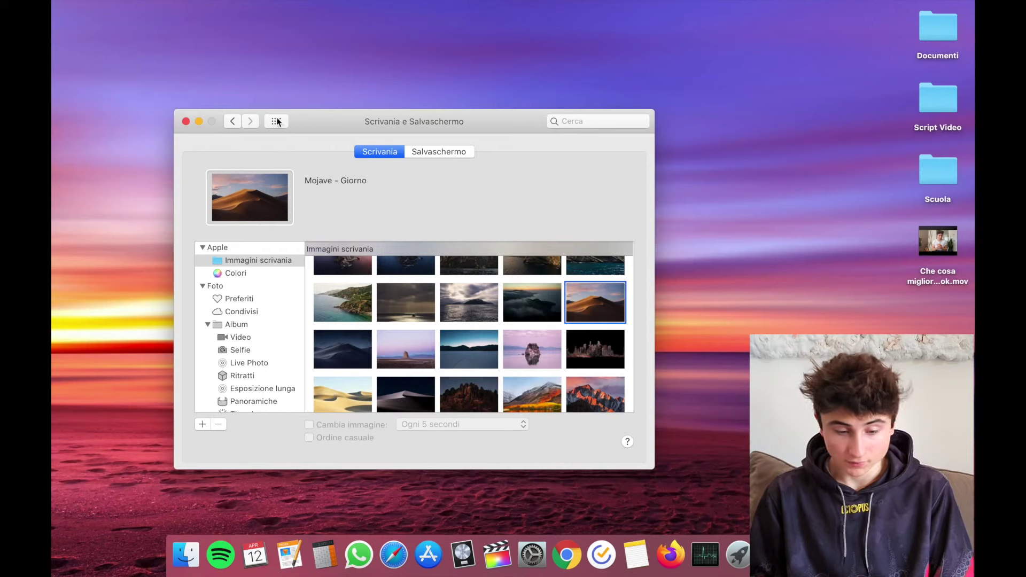
- Open the Dock preferences, examine their options, and return to the overview of all preference panes
click(276, 122)
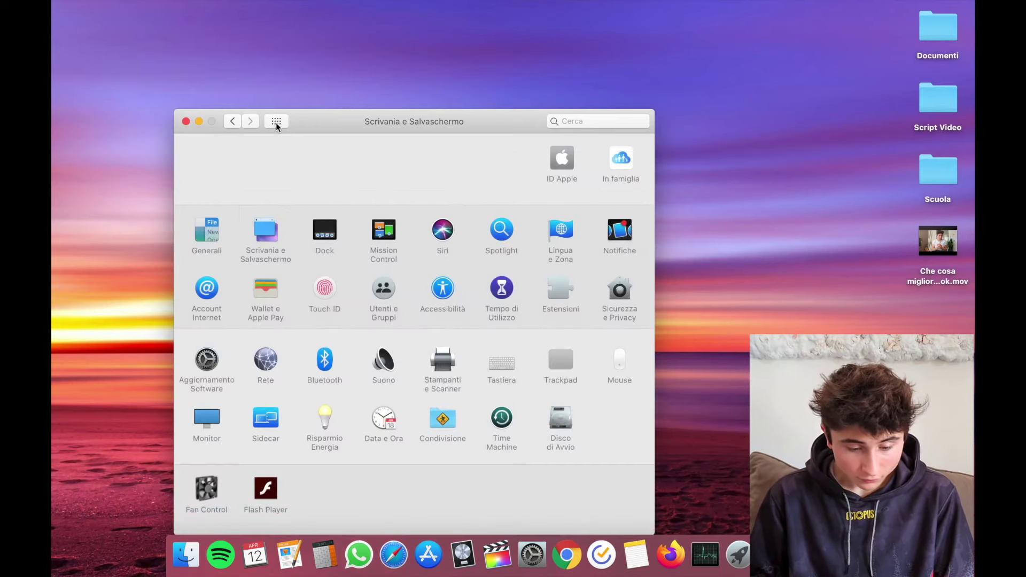
click(326, 231)
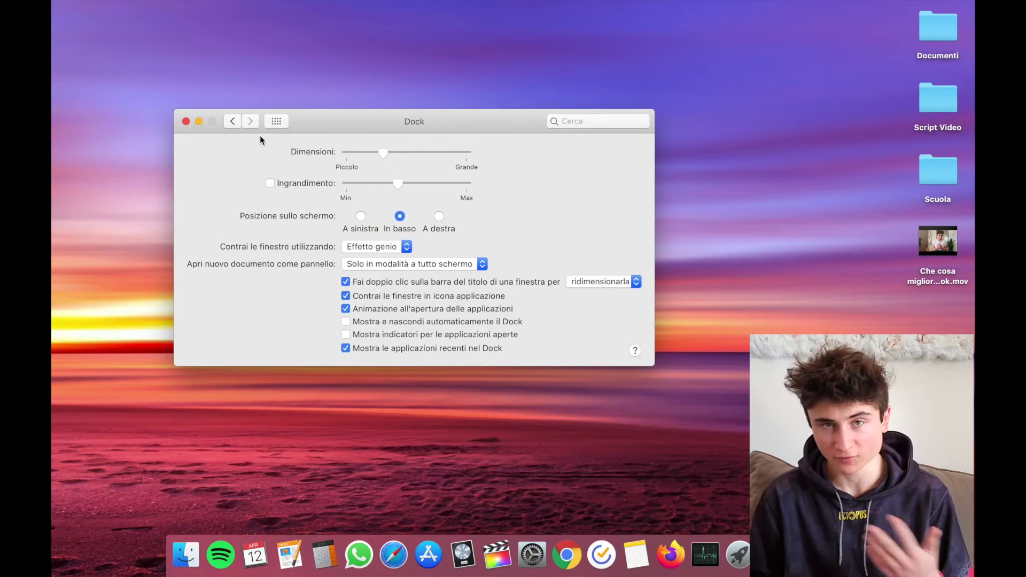
click(230, 122)
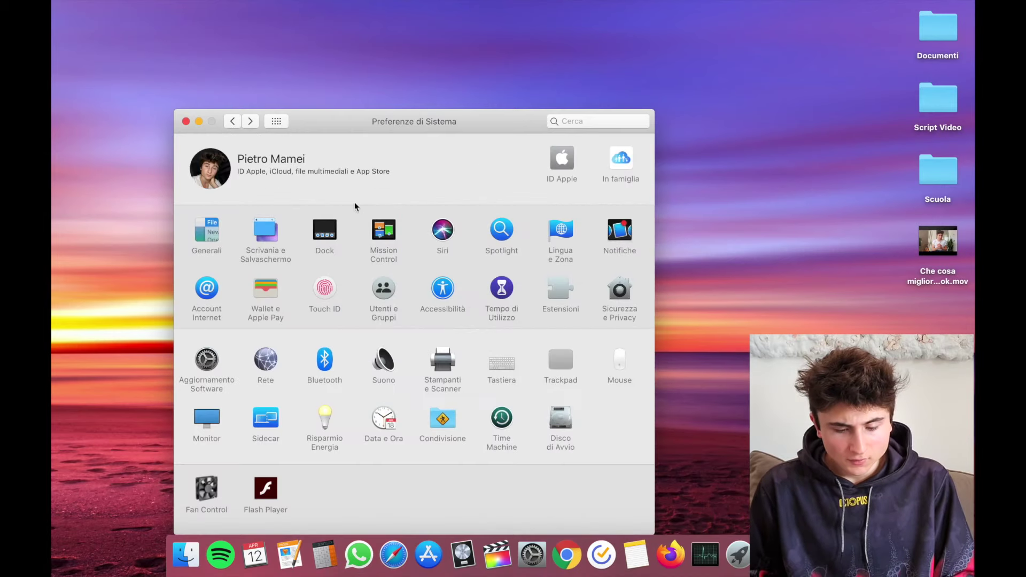
- Open the Mission Control preferences, show the Mission Control overview with its Scrivania and Safari spaces, and leave the overview
click(389, 235)
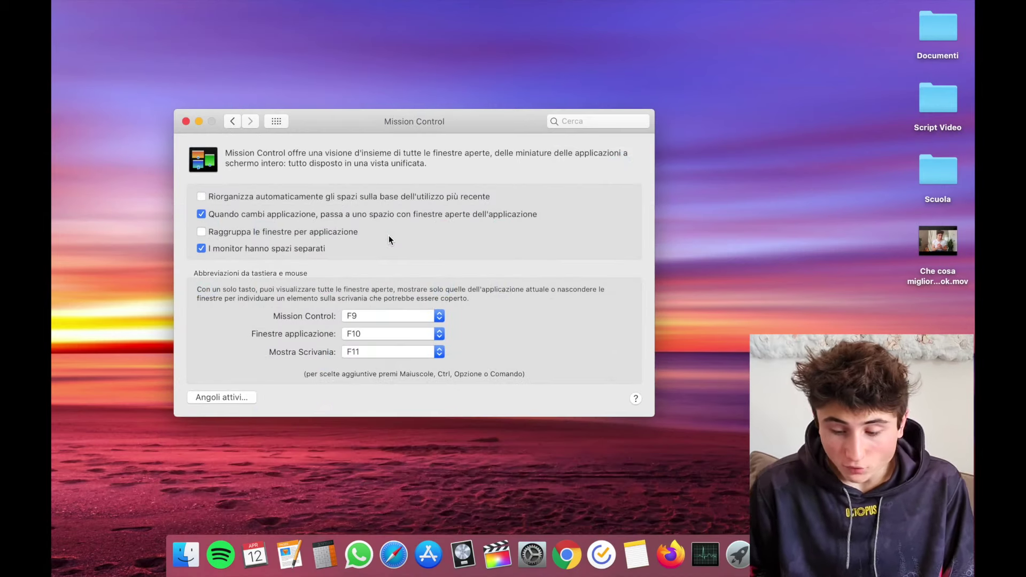
key(F9)
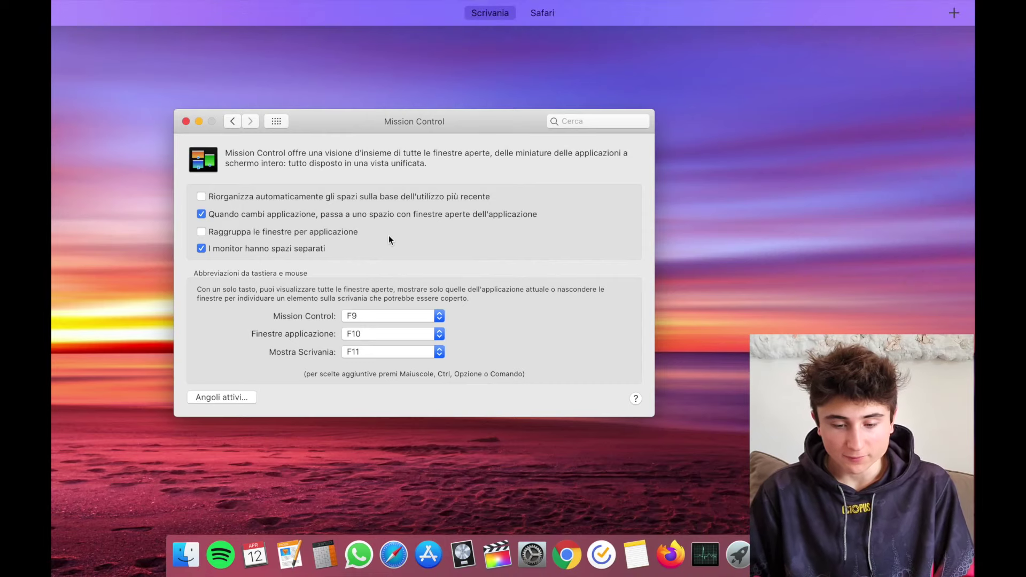
mouse_move(609, 49)
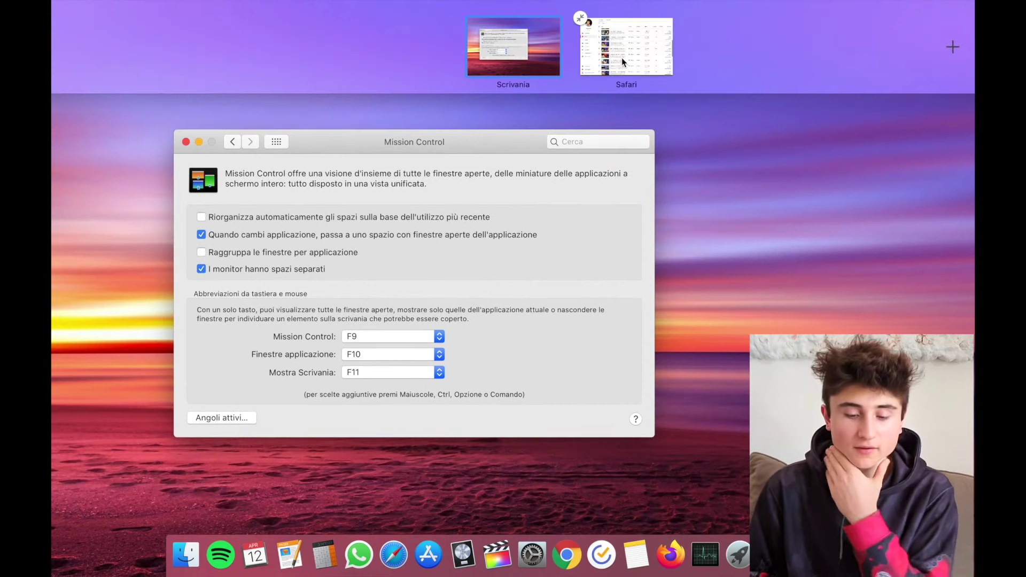
click(562, 256)
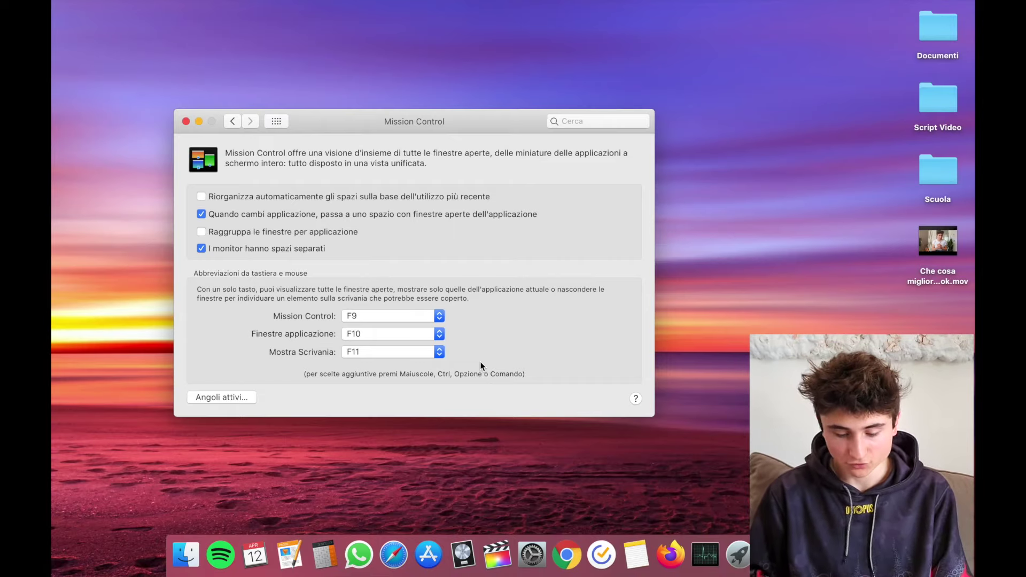
- Demonstrate the assigned shortcuts for Mostra Scrivania, Finestre applicazione and Mission Control, leaving each view again
key(F11)
key(F11)
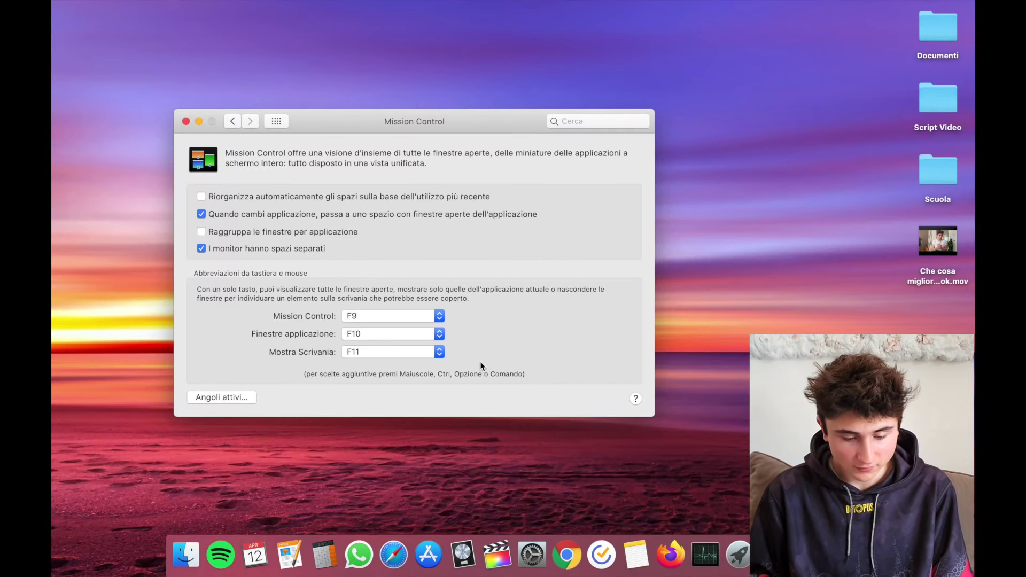
key(F10)
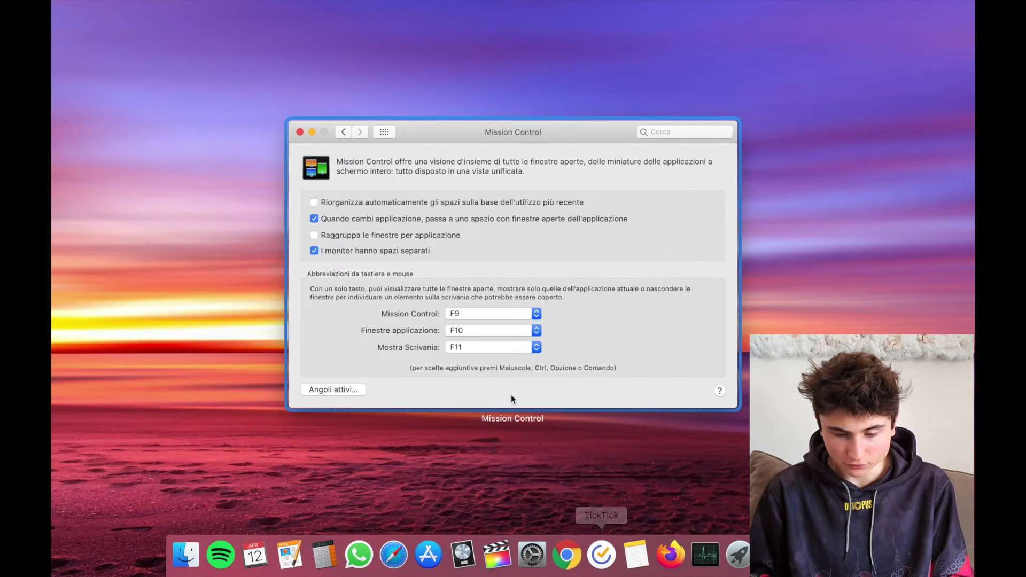
key(F10)
key(F9)
key(F9)
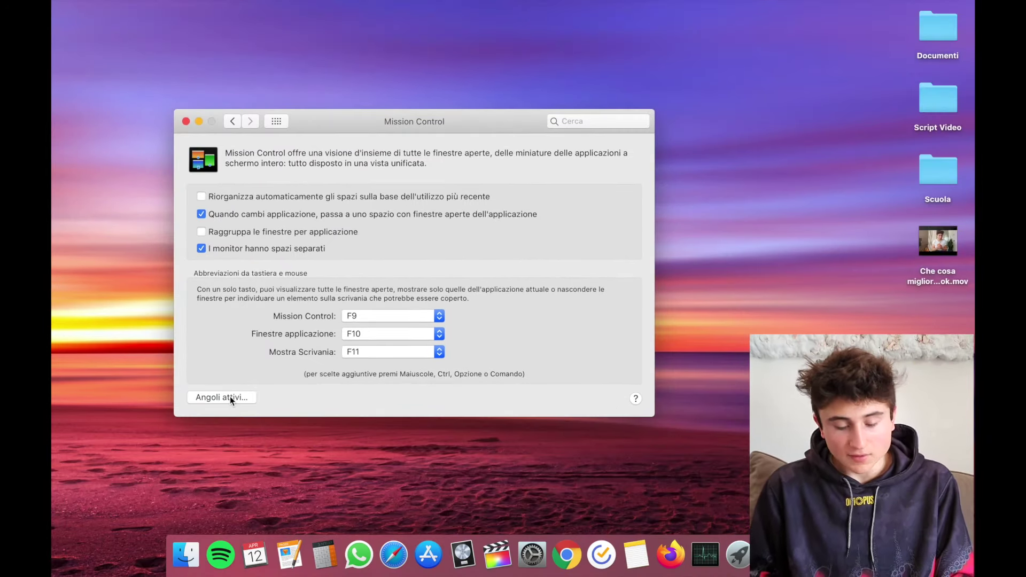
- Assign Mission Control to the upper-left active screen corner, confirm the Angoli attivi settings, and try that corner
click(230, 398)
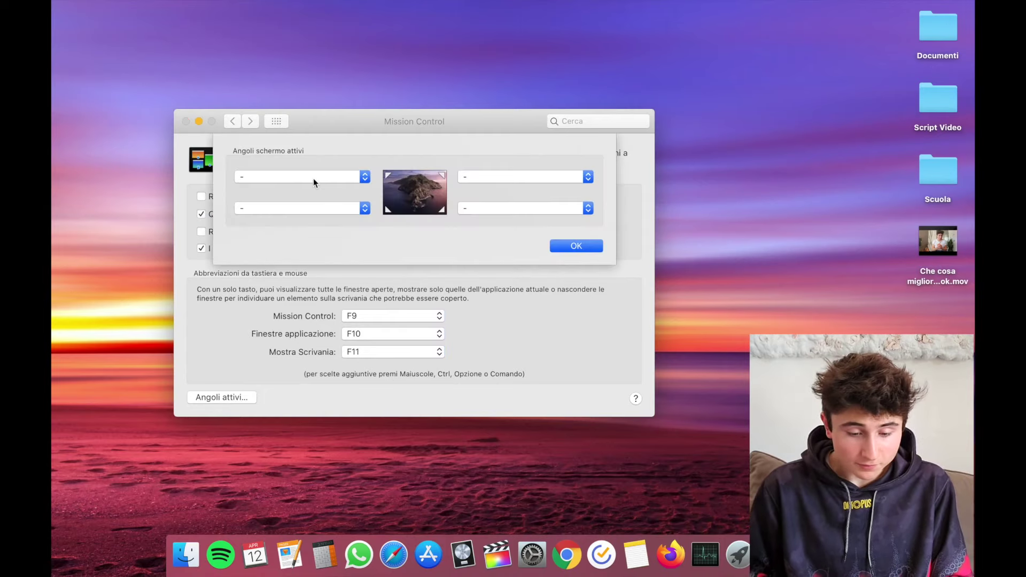
click(314, 178)
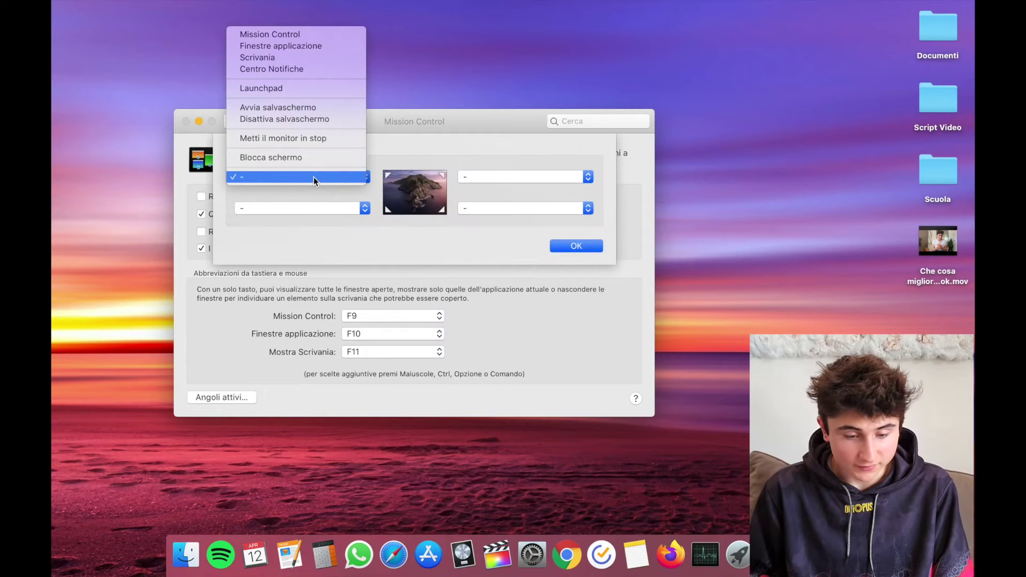
click(327, 32)
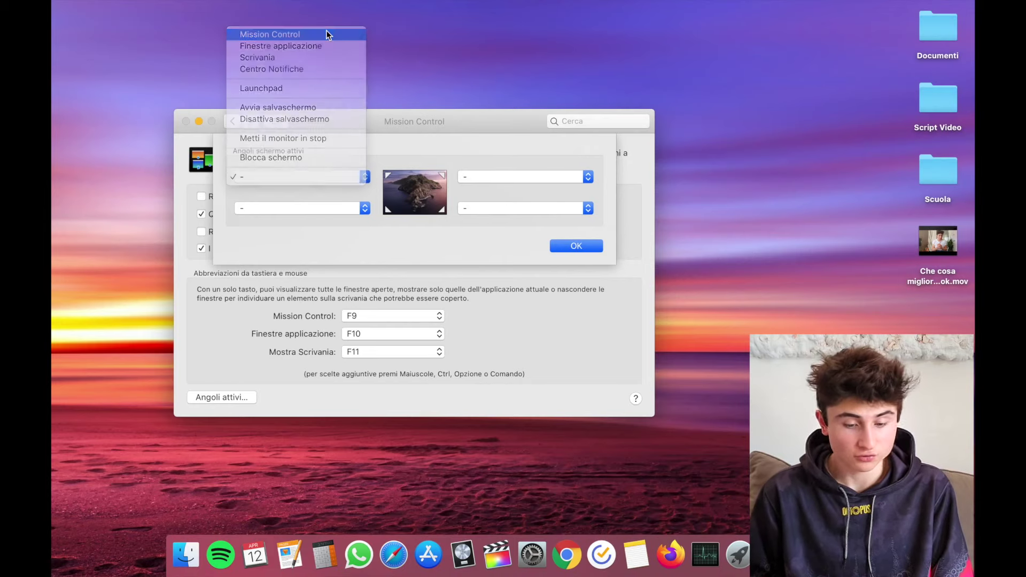
click(584, 244)
mouse_move(52, 3)
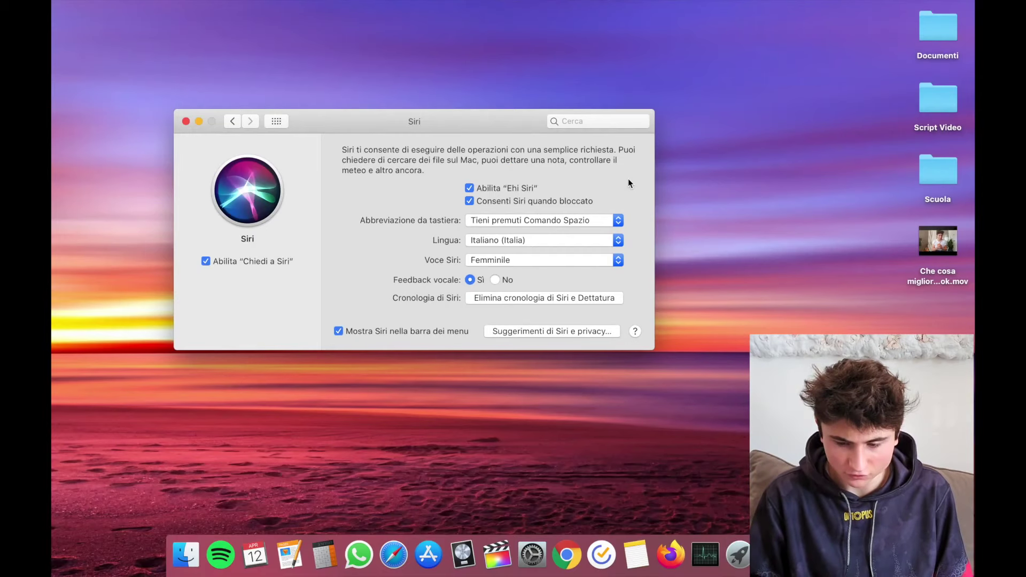
- Try the keyboard shortcut for calling up Siri and check the Voce Siri options, keeping Femminile
key(super+space)
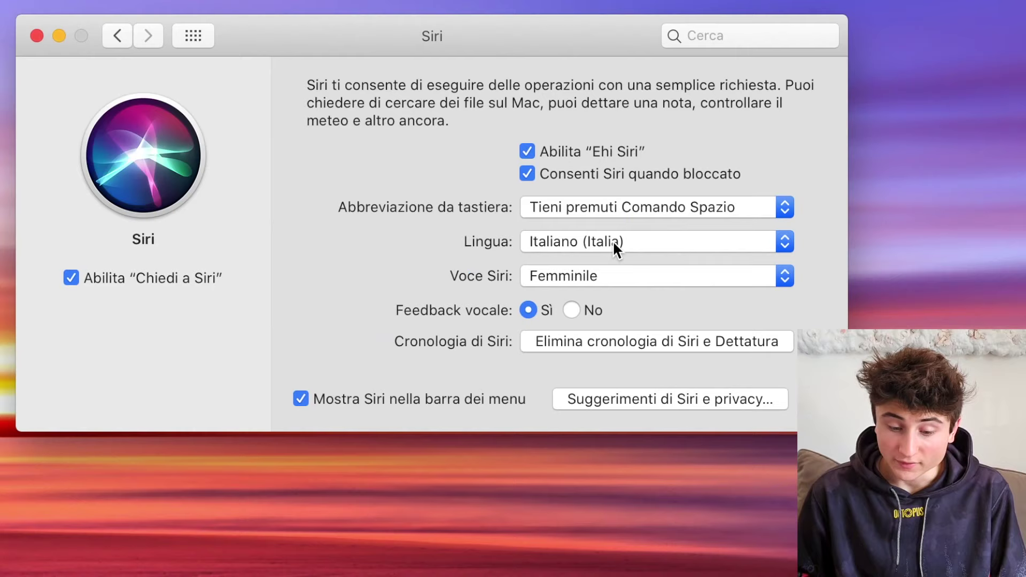
click(608, 277)
click(608, 277)
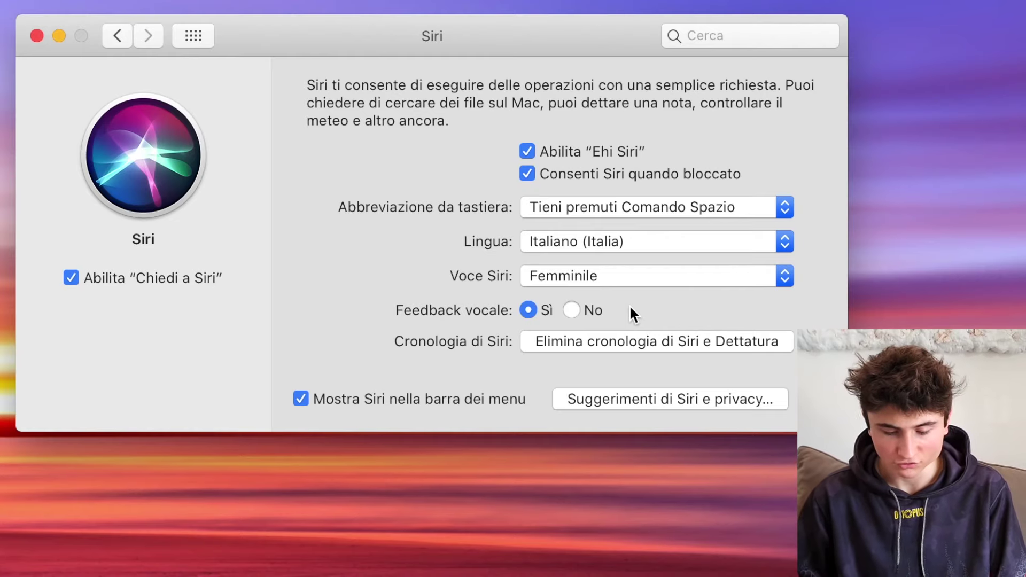
- Delete the Siri and Dettatura history, confirm the request, and return to the overview of all preference panes
click(621, 341)
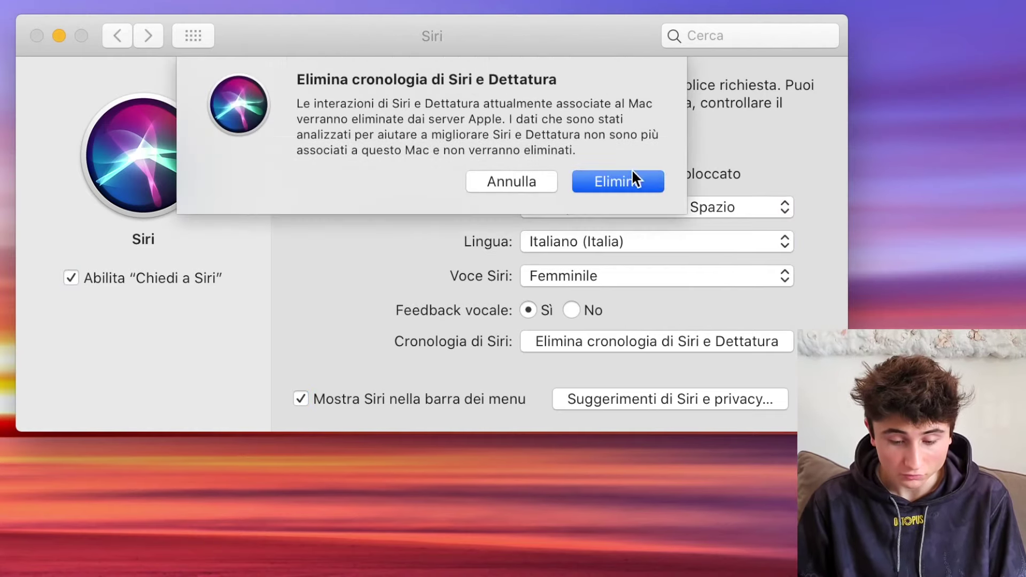
click(630, 170)
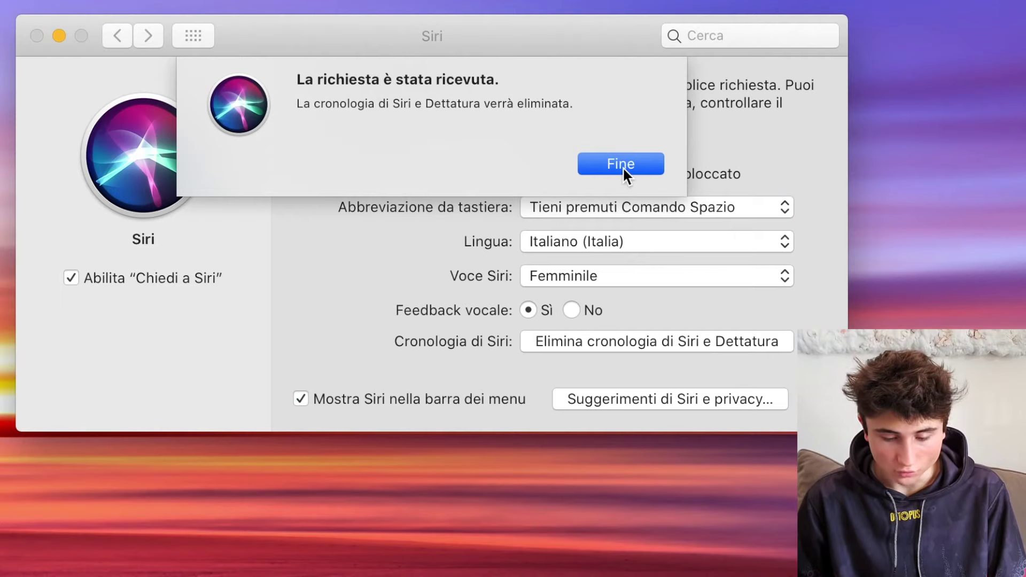
click(622, 165)
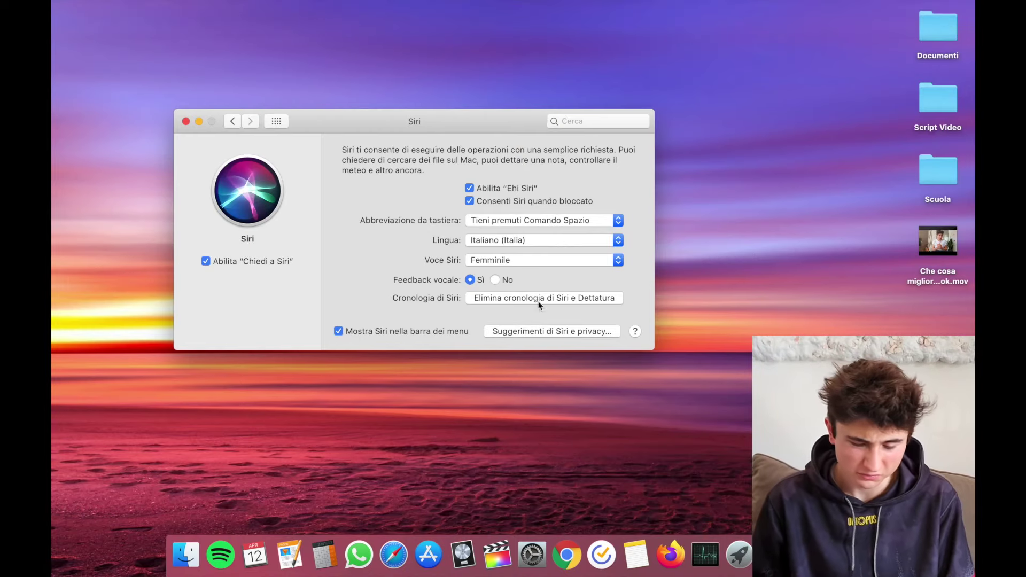
key(super+l)
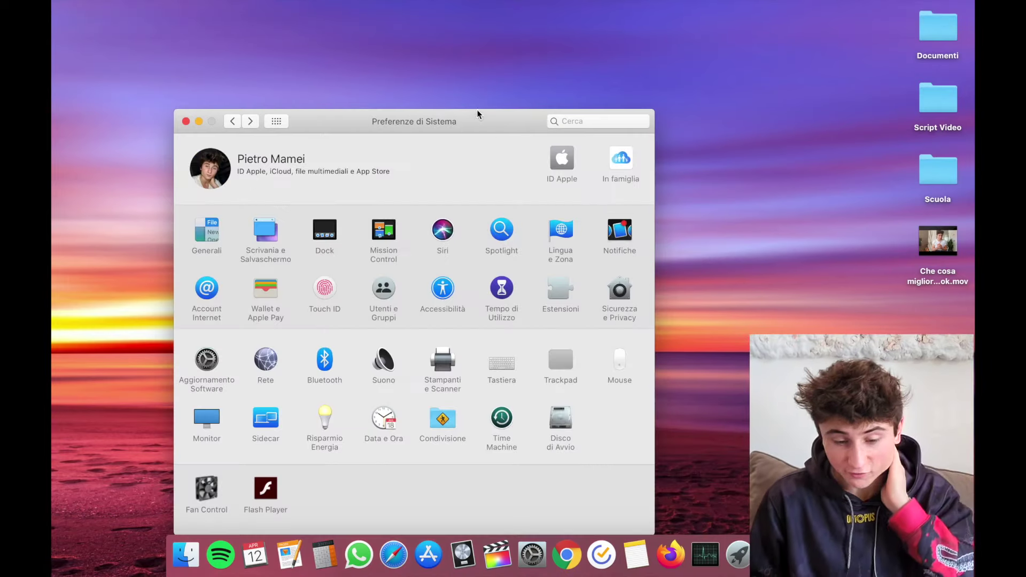
- Move the preferences window toward the desktop's upper-left corner, open the Spotlight preferences, and examine the search result categories
drag(476, 118, 385, 42)
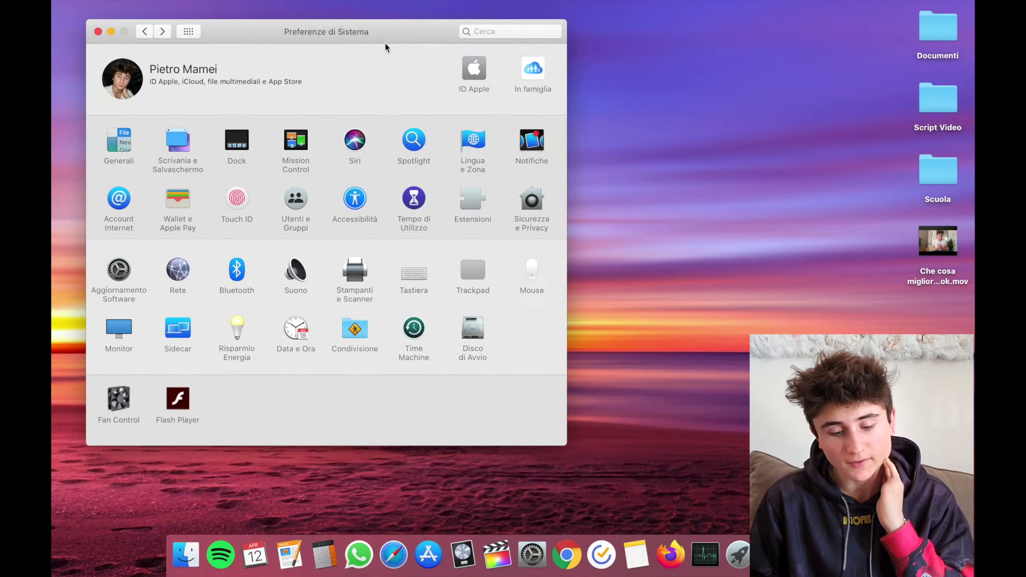
click(415, 142)
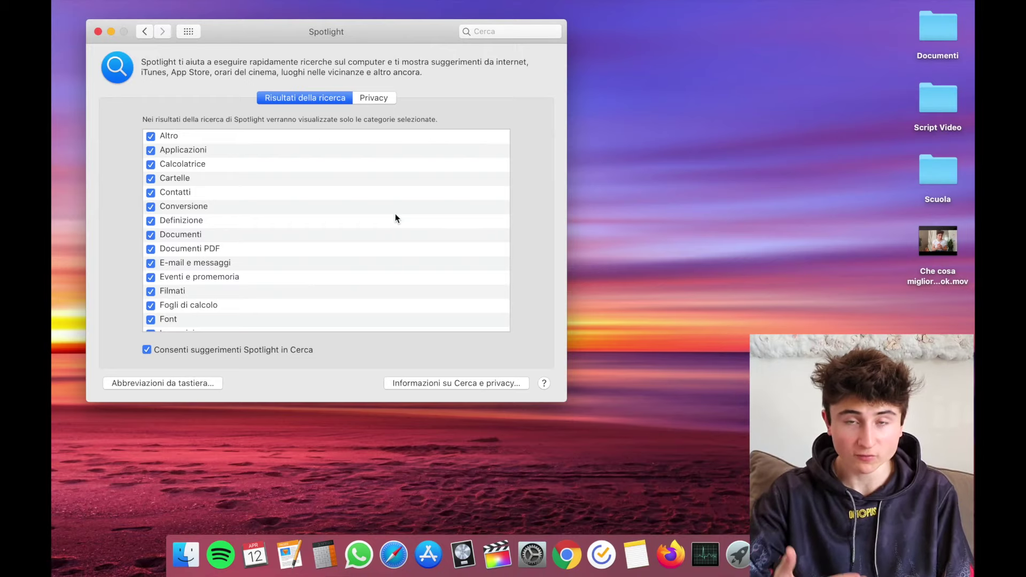
scroll(395, 214, down, 5)
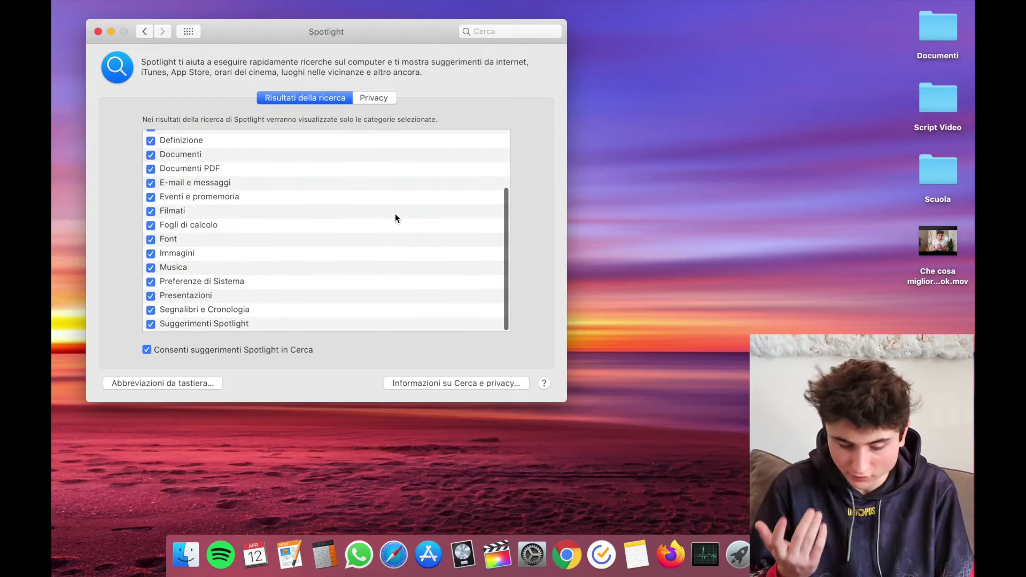
scroll(396, 217, up, 5)
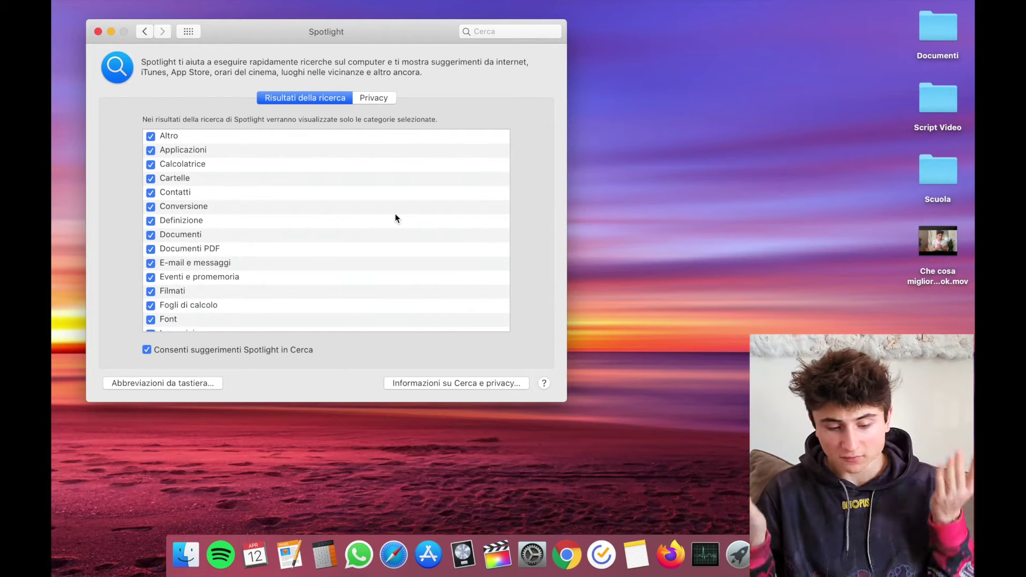
- Exclude the Scuola desktop folder from Spotlight searches in the privacy settings, remove that exclusion, and leave the Spotlight preferences
click(381, 98)
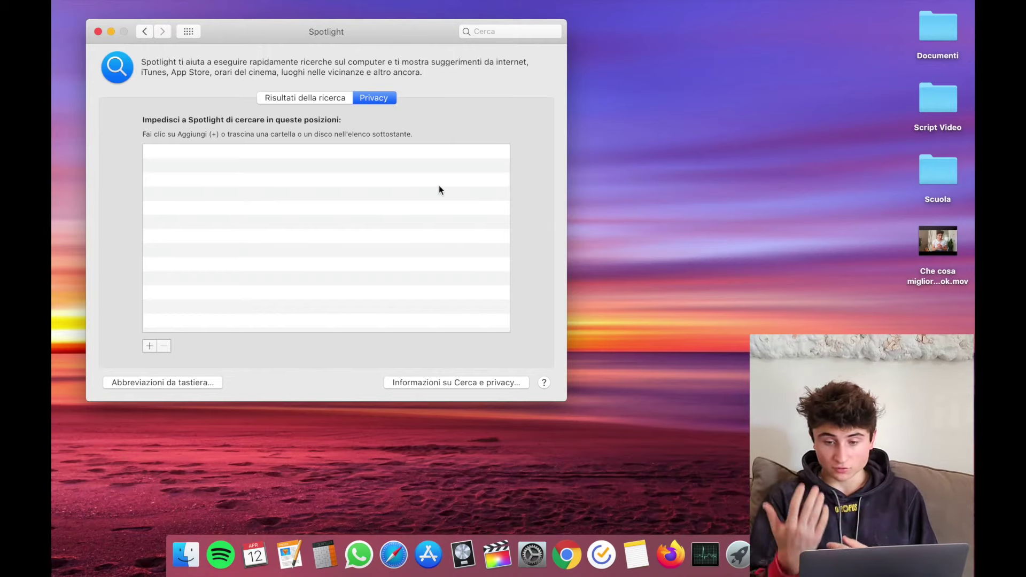
drag(938, 179, 287, 231)
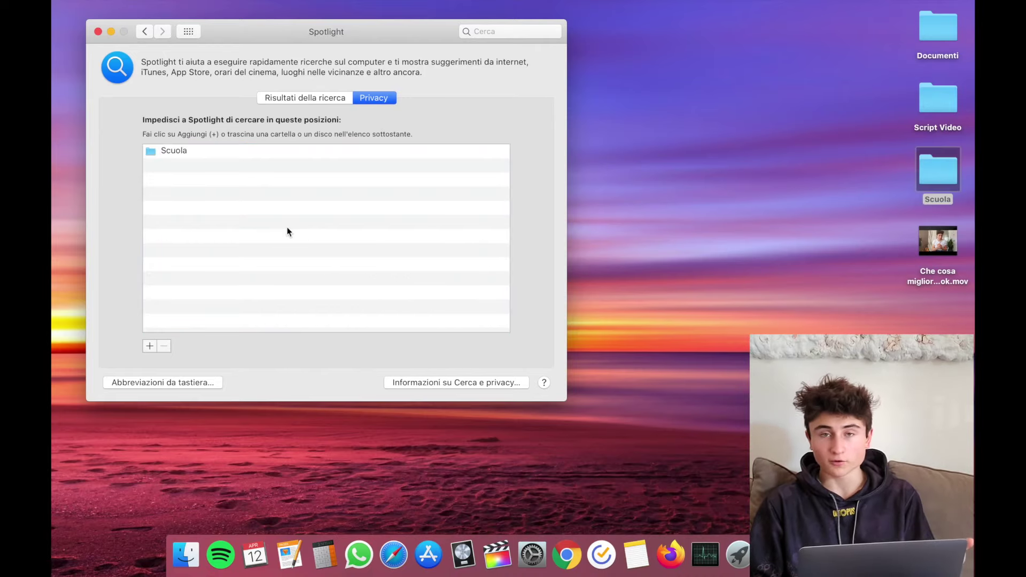
click(174, 150)
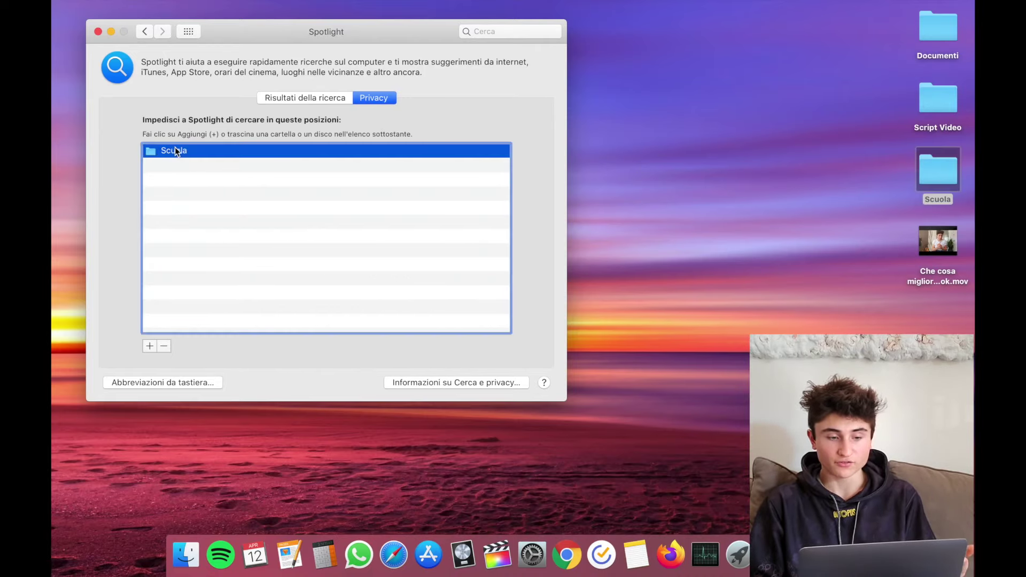
click(164, 346)
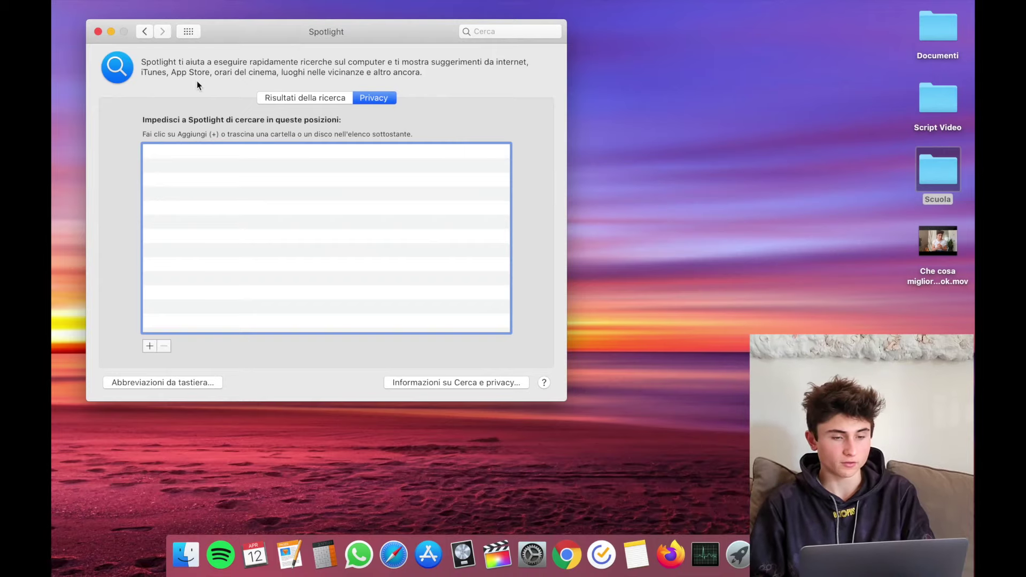
click(145, 32)
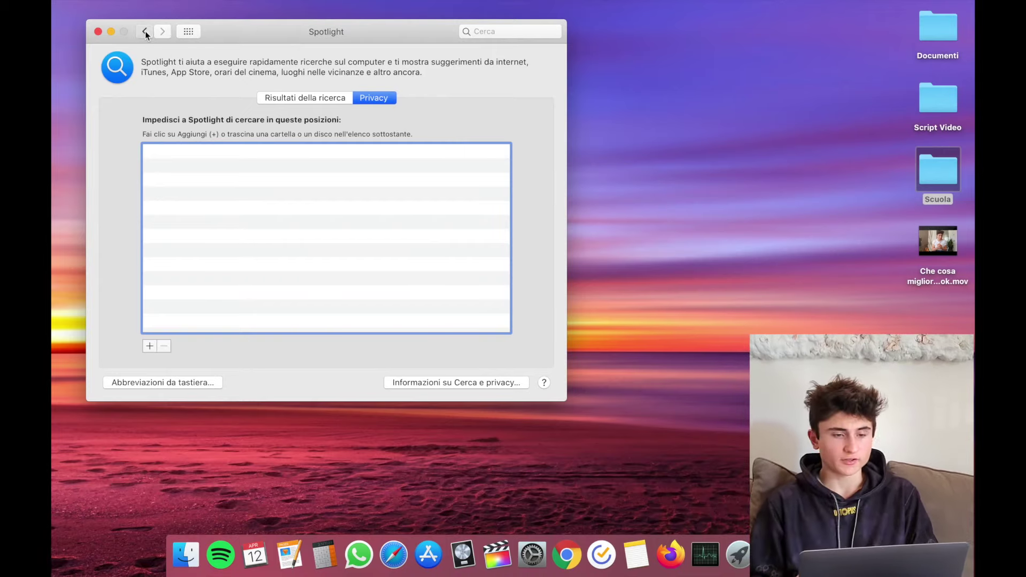
- Open the Lingua e Zona preferences and check the options for the first day of the week, keeping lunedì
click(473, 142)
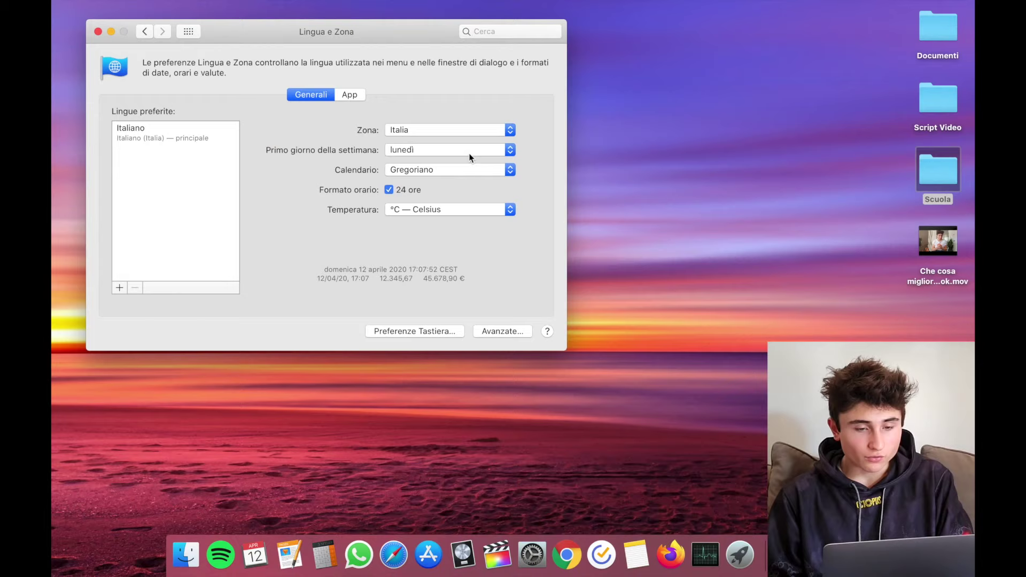
click(469, 152)
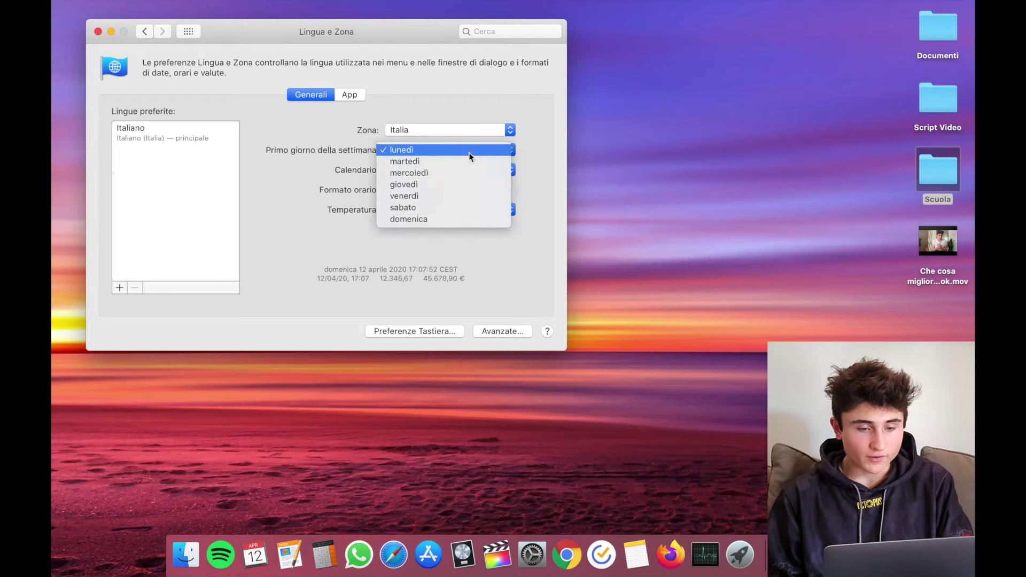
click(469, 152)
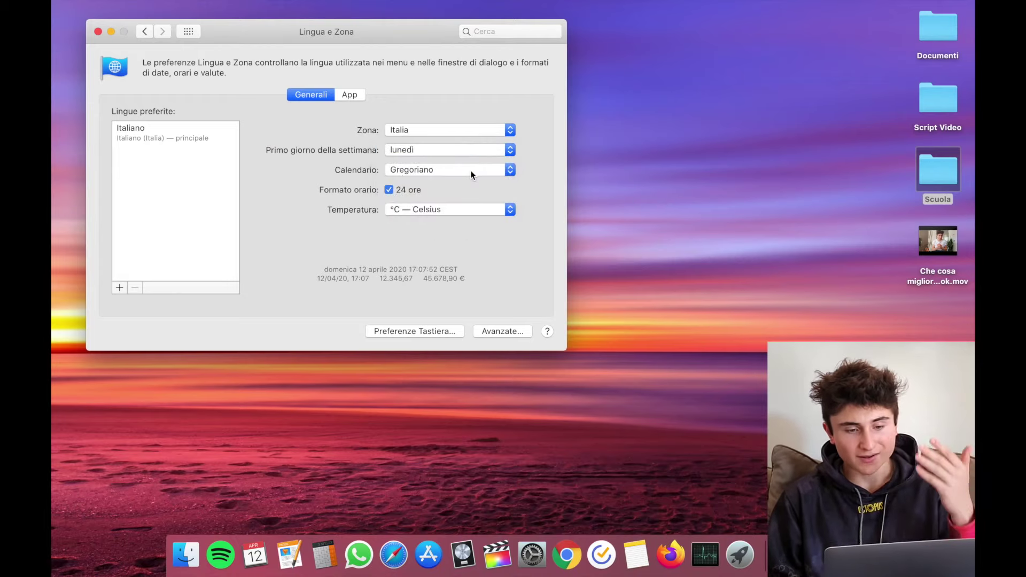
- Try the Nazionale indiano calendar in the Lingua e Zona settings and restore the Gregoriano calendar
click(471, 170)
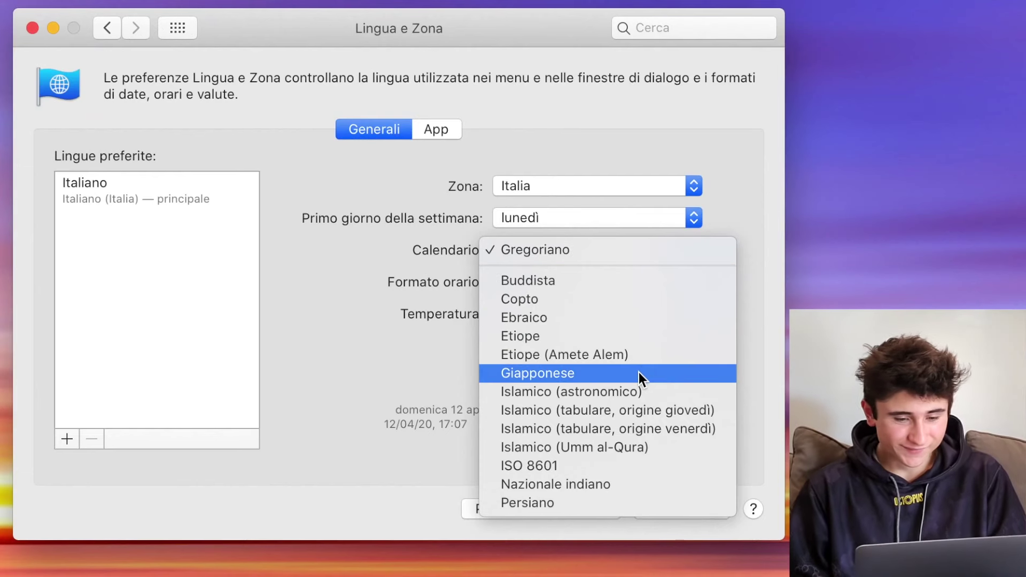
key(Escape)
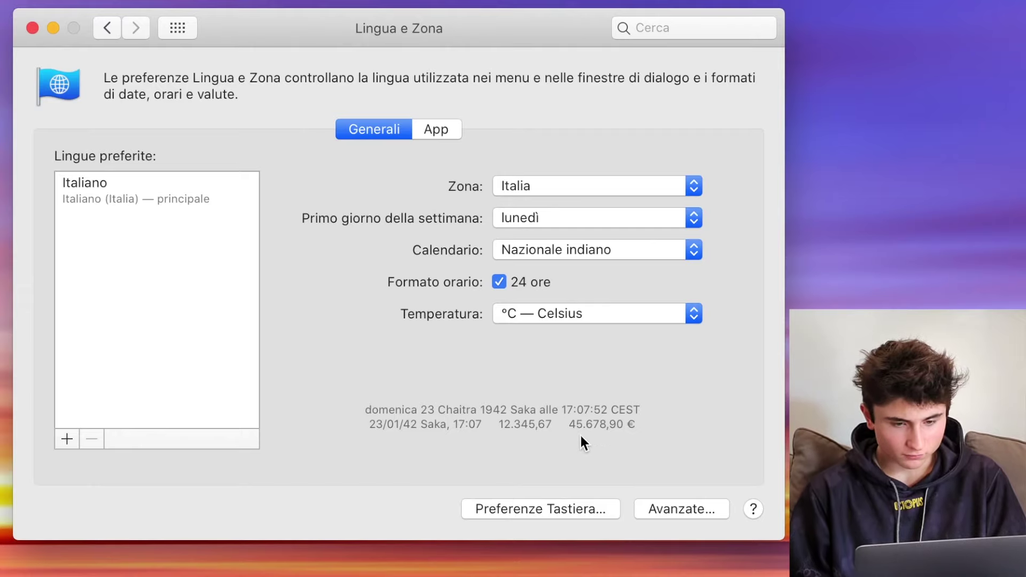
click(660, 254)
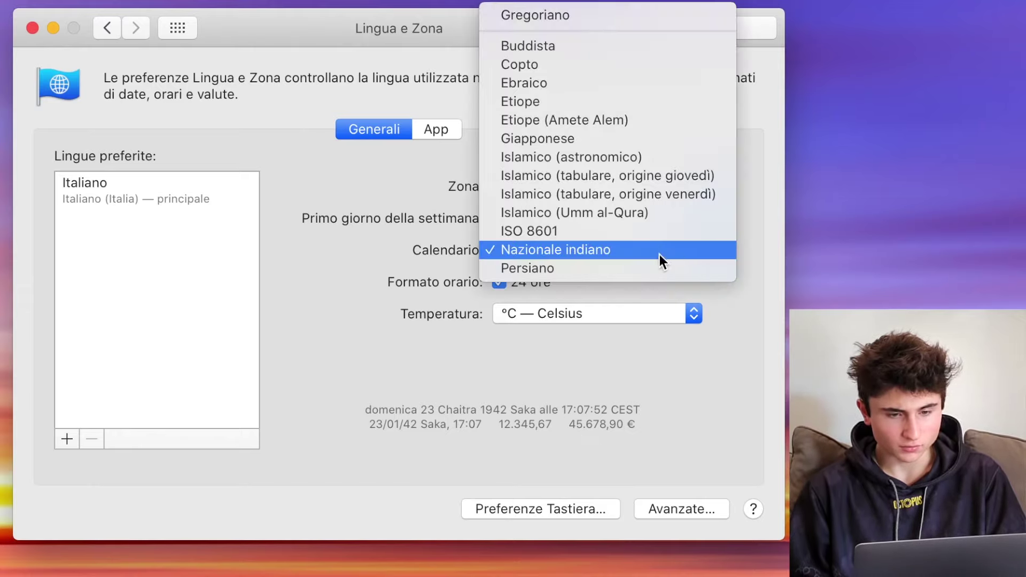
click(662, 18)
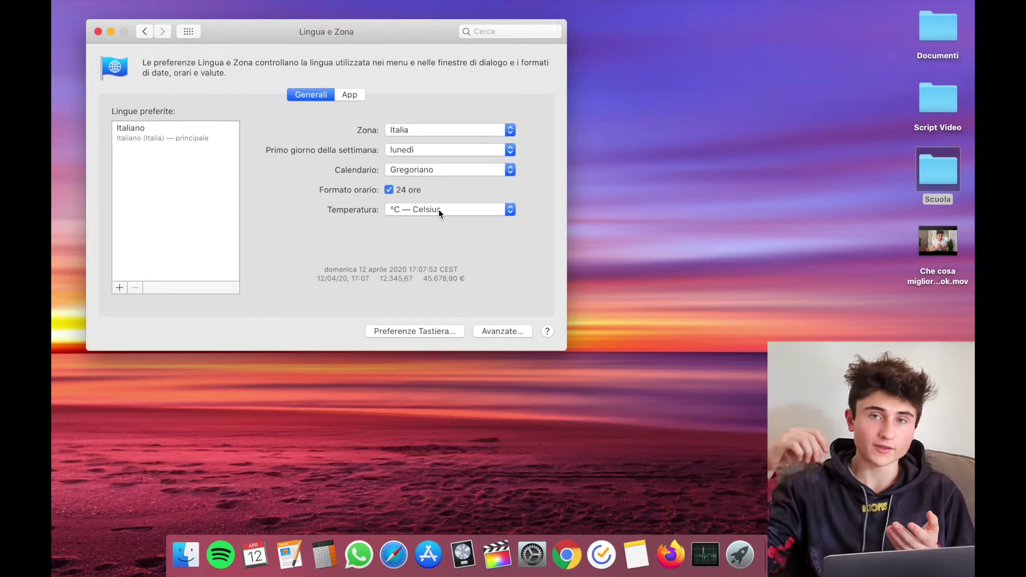
- Examine the language settings for individual apps and return to the overview of all preference panes
click(353, 95)
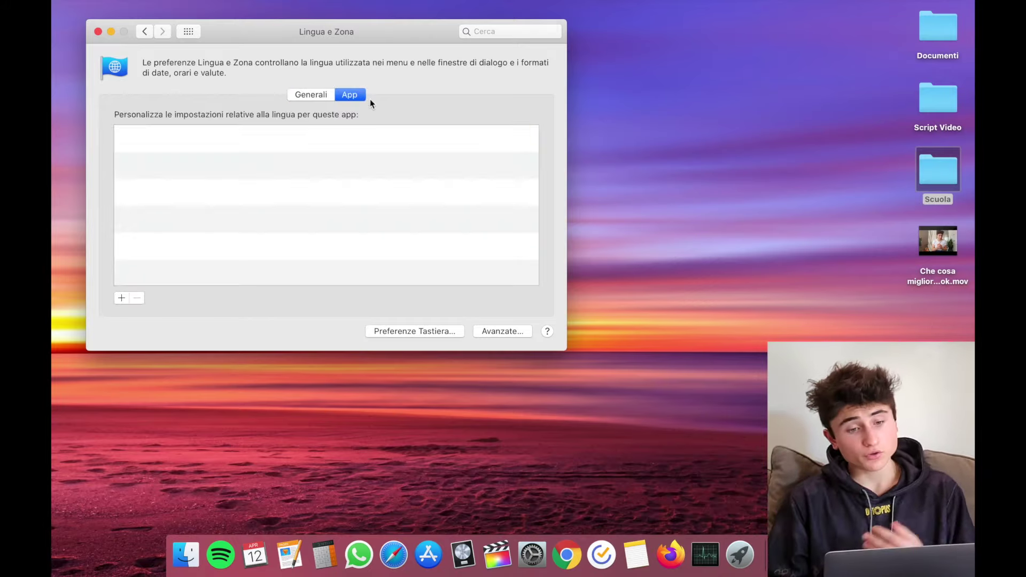
click(335, 97)
click(348, 97)
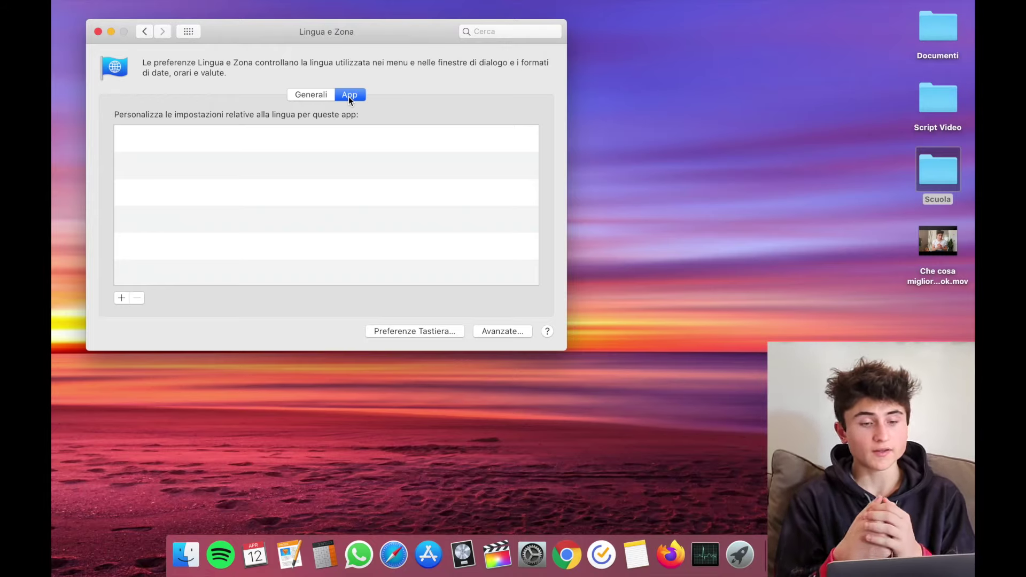
click(188, 31)
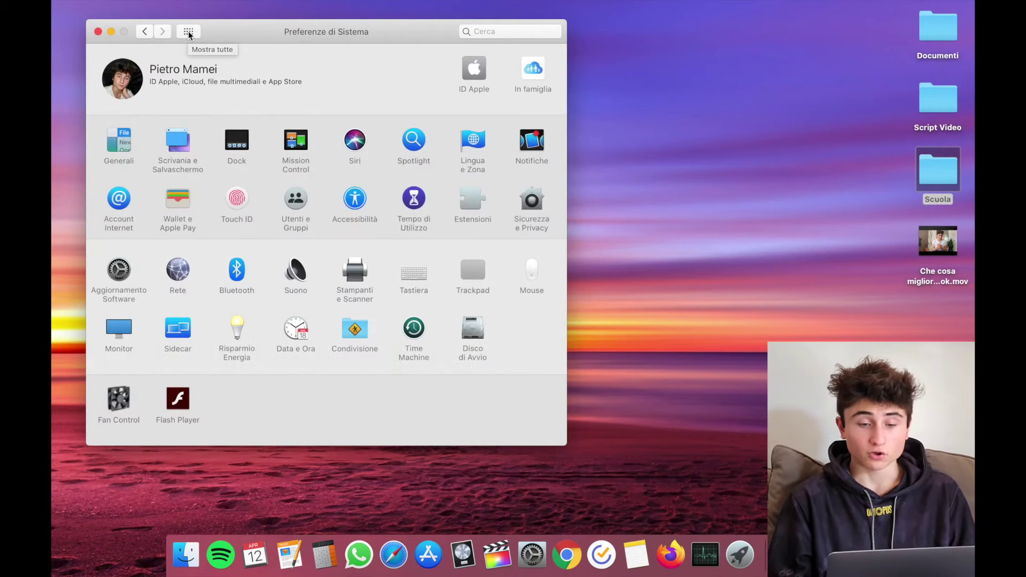
- Open the Notifiche preferences and schedule Non disturbare to start at 00:00
click(531, 141)
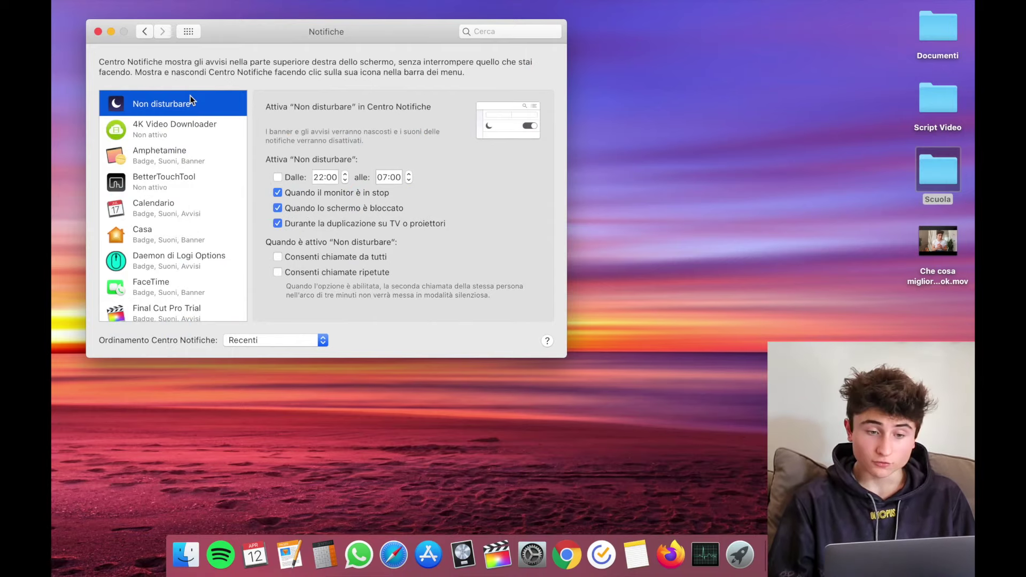
double_click(345, 175)
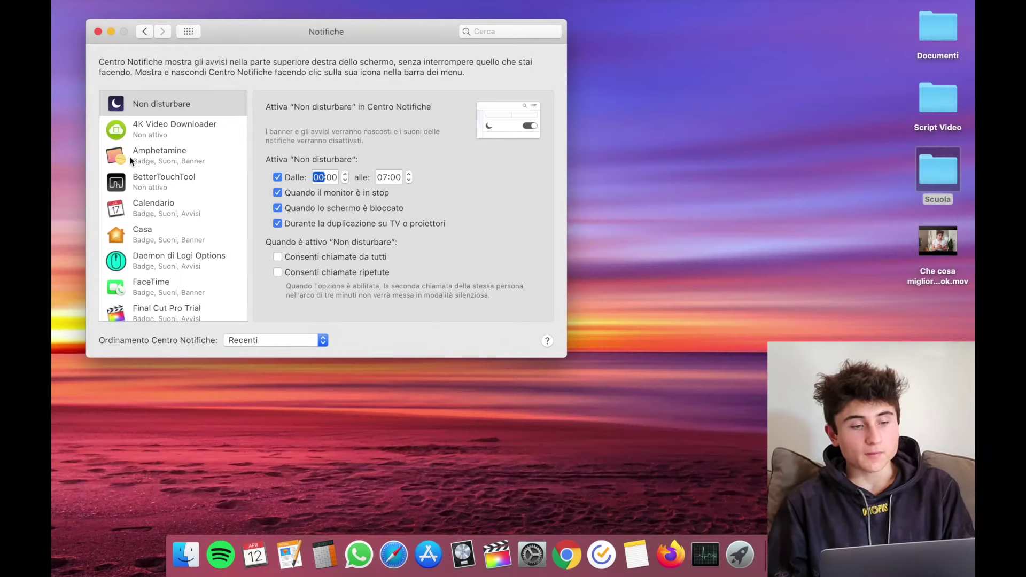
key(shift+Tab)
- Examine the notification settings of 4K Video Downloader, Amphetamine and BetterTouchTool, and return to the overview of all preference panes
click(156, 136)
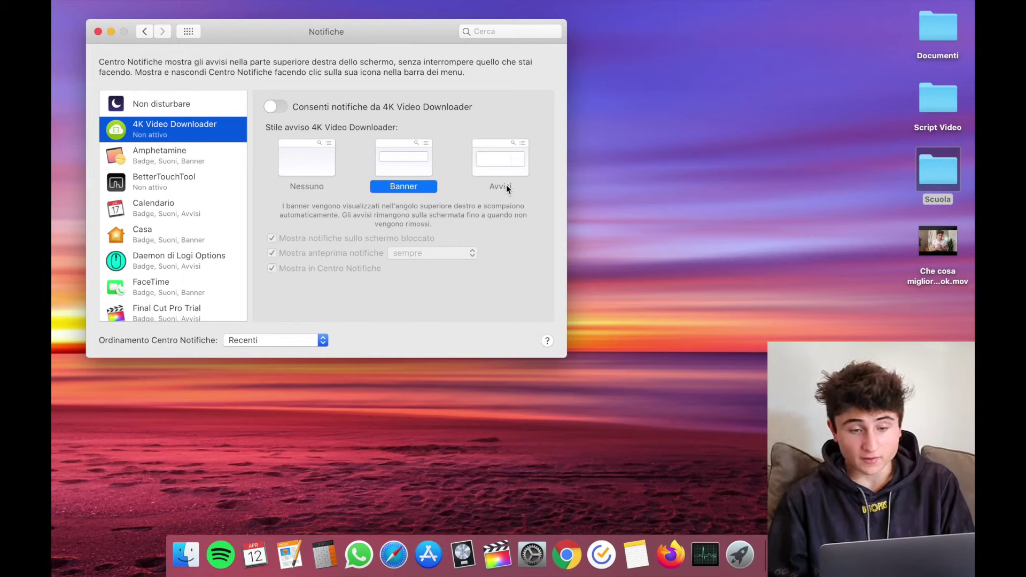
click(175, 163)
click(176, 181)
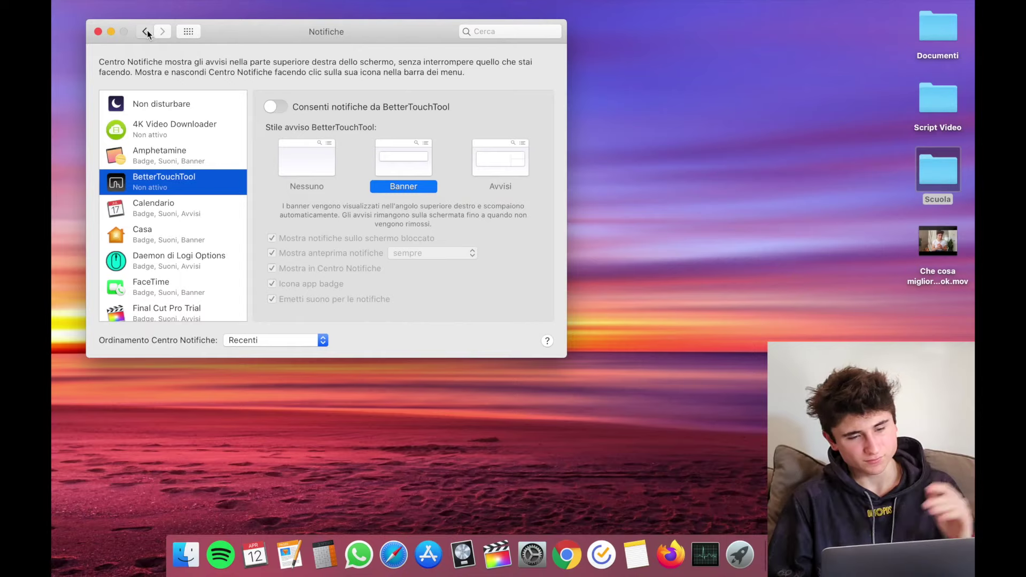
click(145, 32)
- View the account providers offered in the Account Internet preferences and return to the overview of all preference panes
click(119, 200)
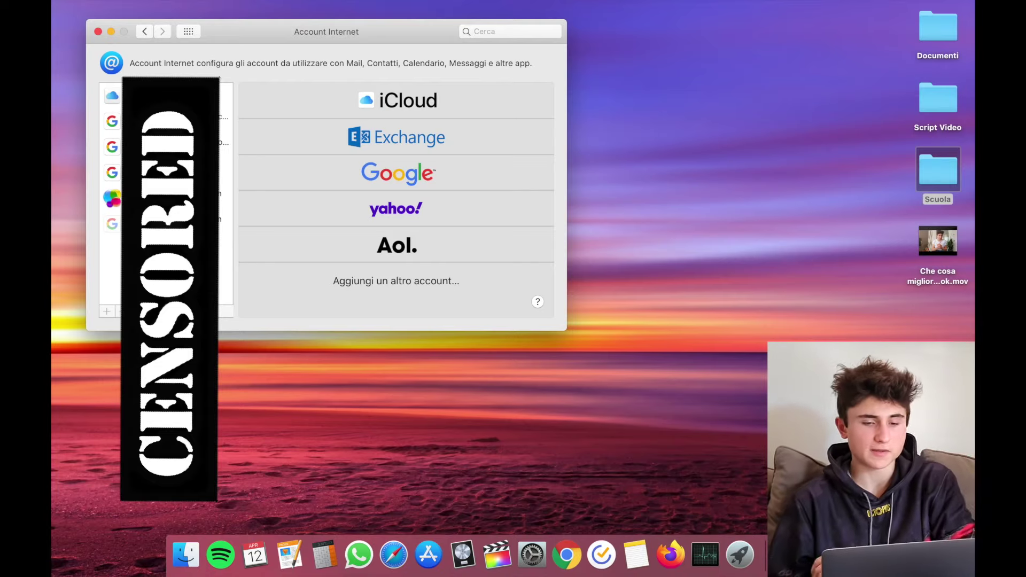
click(144, 32)
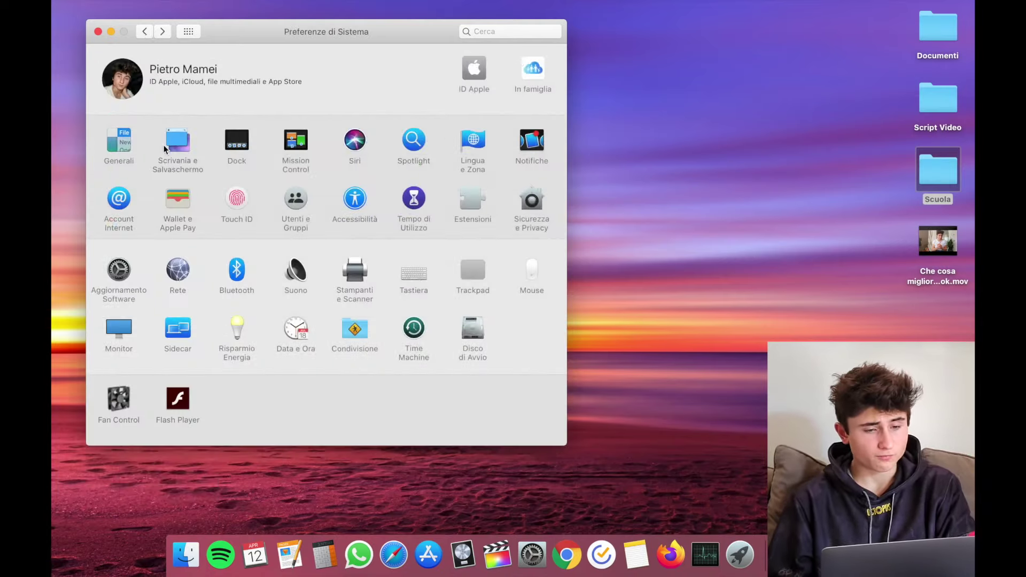
click(124, 201)
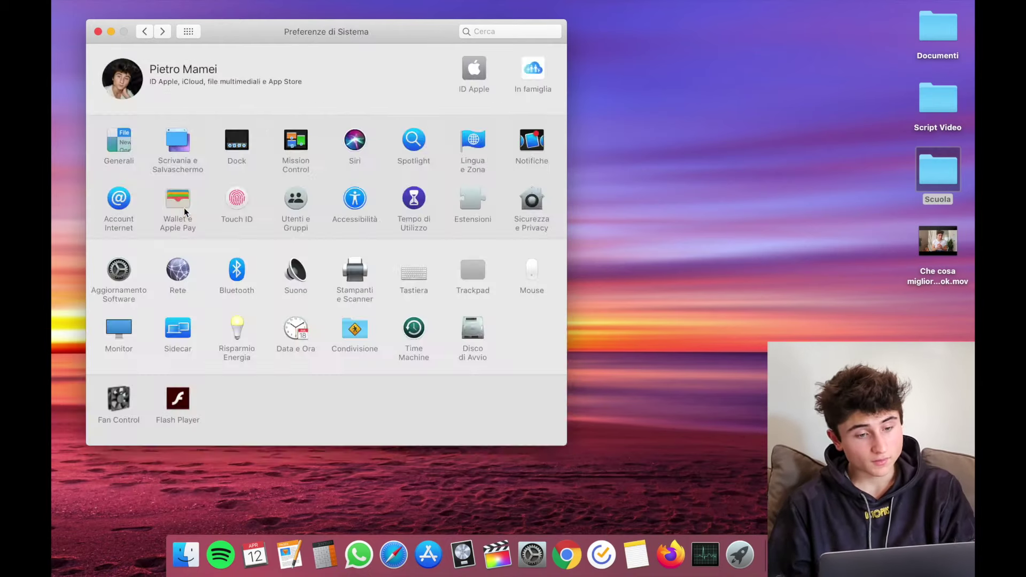
- View the Wallet e Apple Pay pane and the Touch ID fingerprint options, and return to the overview of all preference panes
click(184, 207)
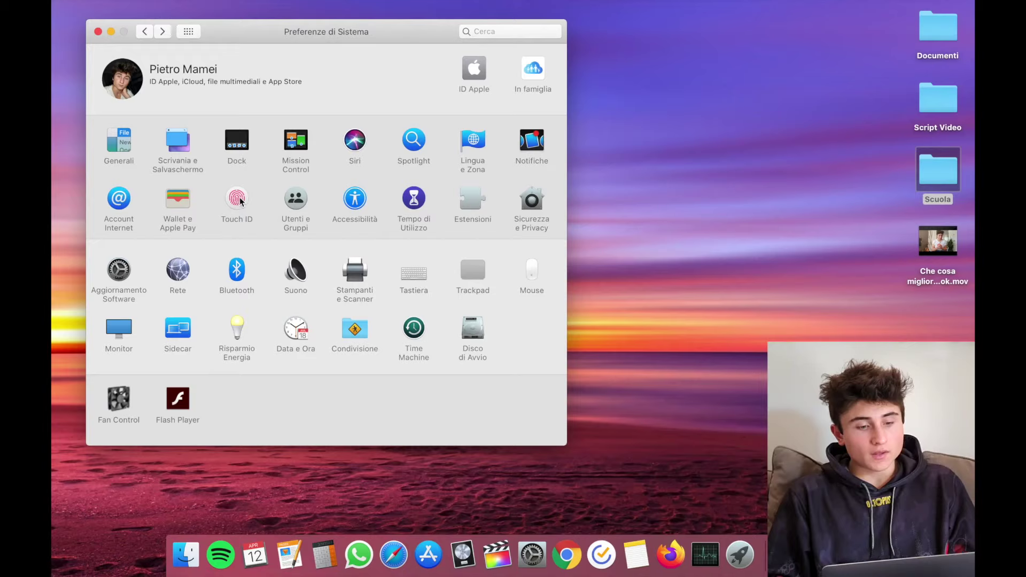
click(238, 198)
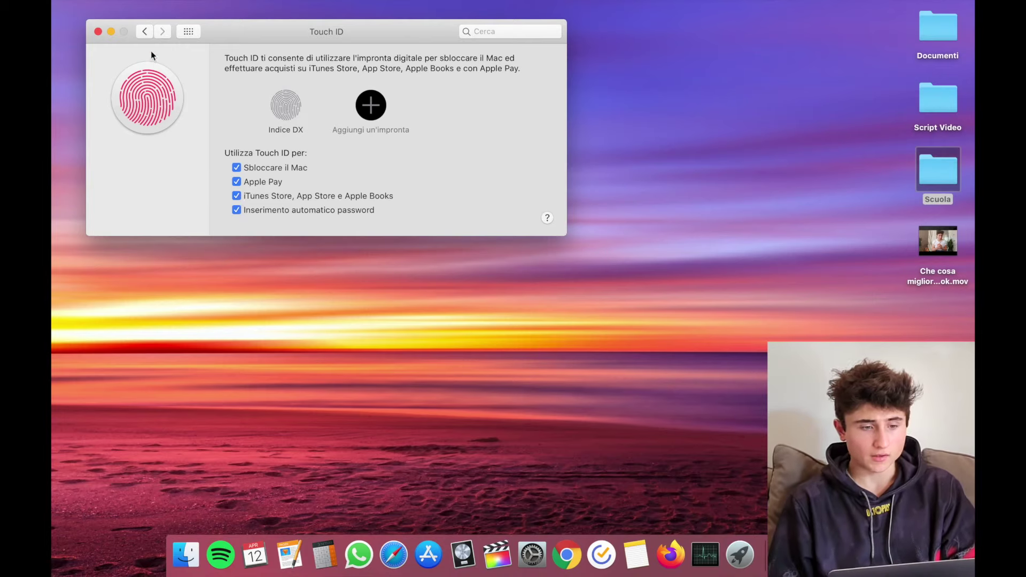
click(144, 31)
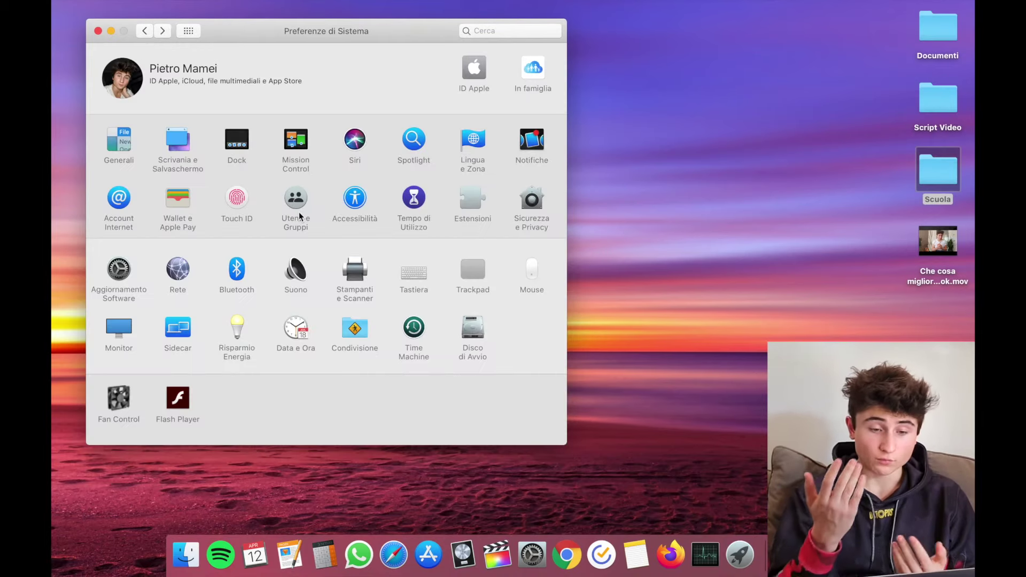
- Open the Utenti e Gruppi preferences and try to unlock them with the account password
click(299, 216)
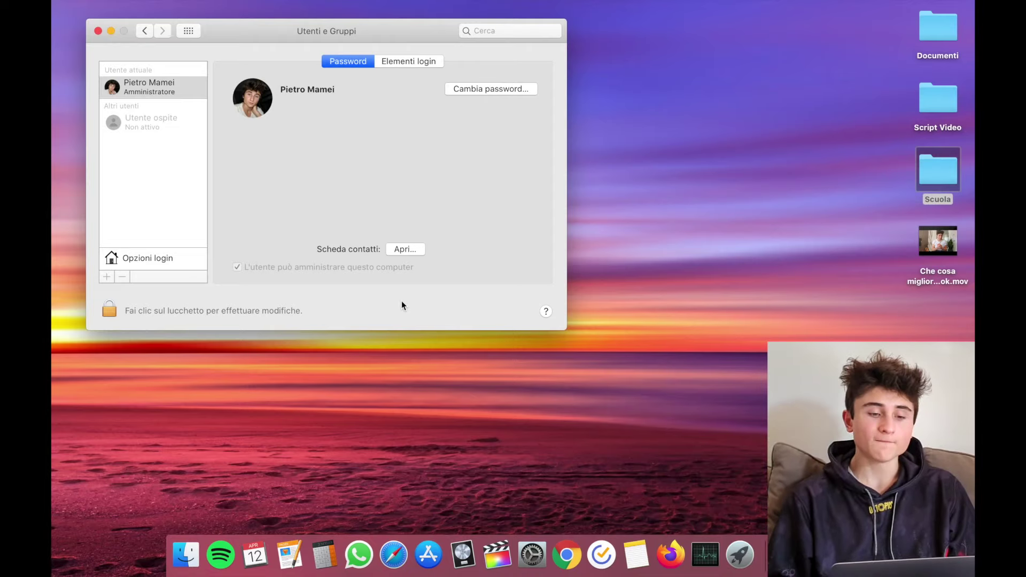
click(109, 309)
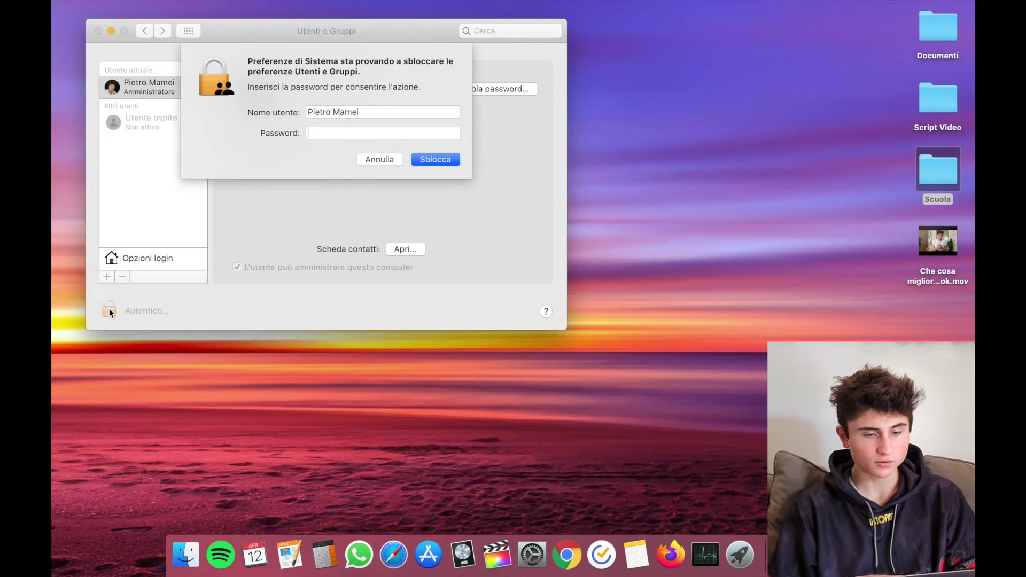
text(••••••)
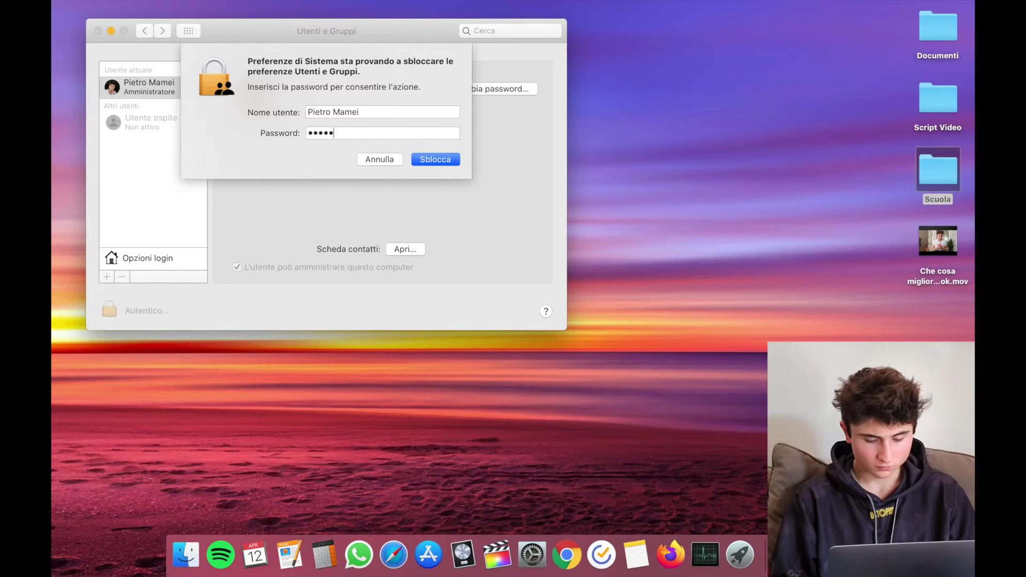
text(••••••••••)
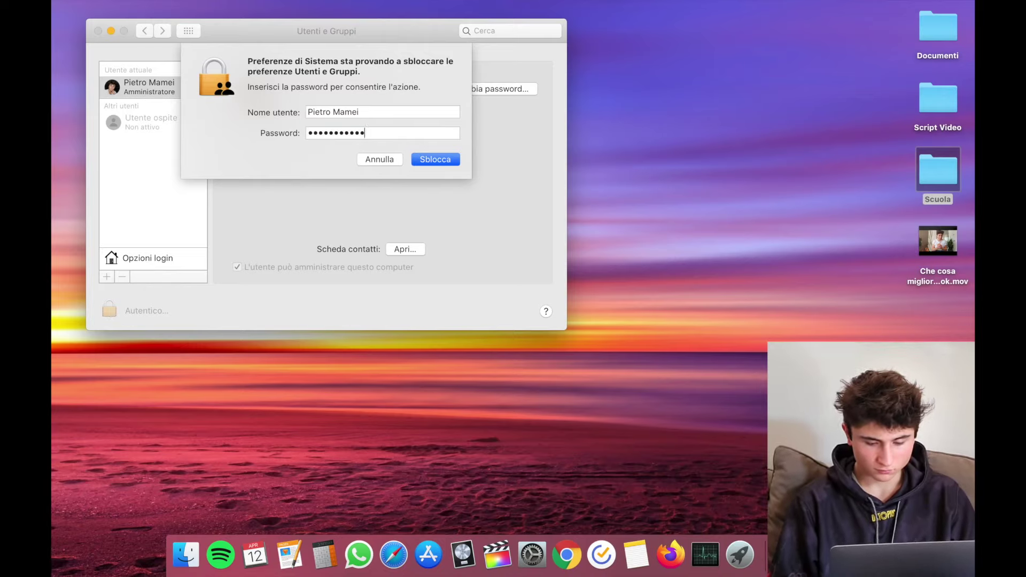
key(Return)
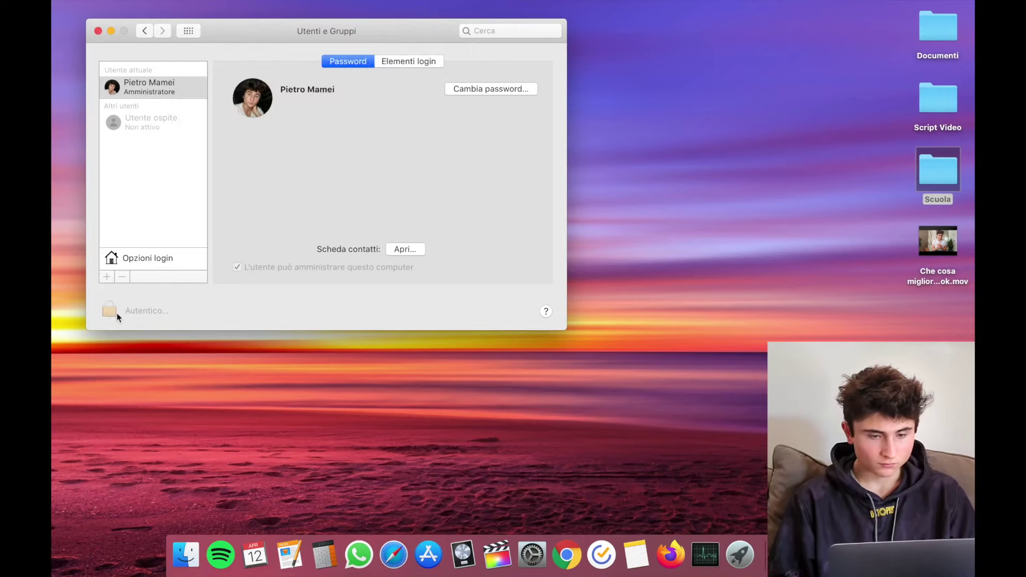
click(112, 308)
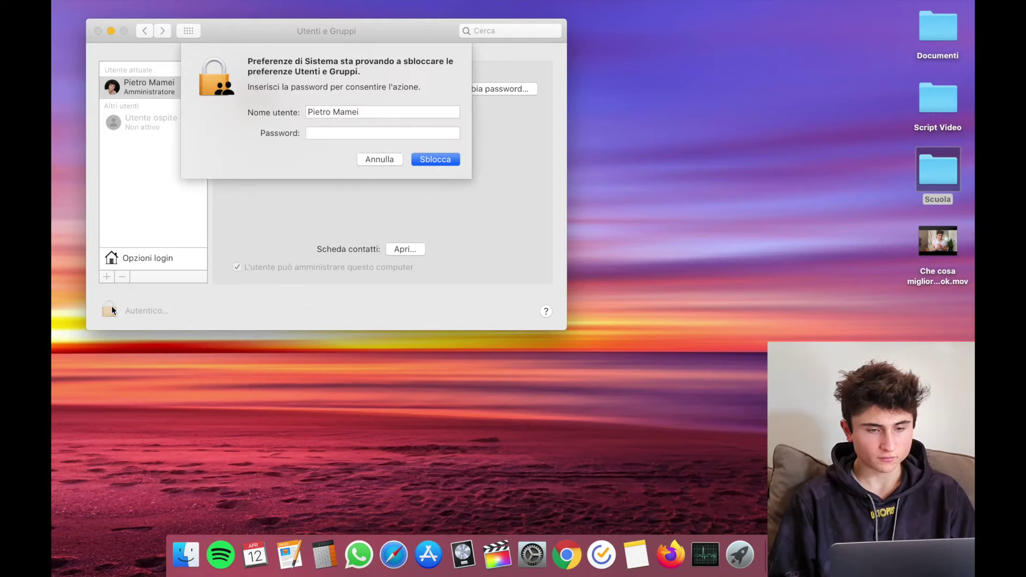
click(384, 159)
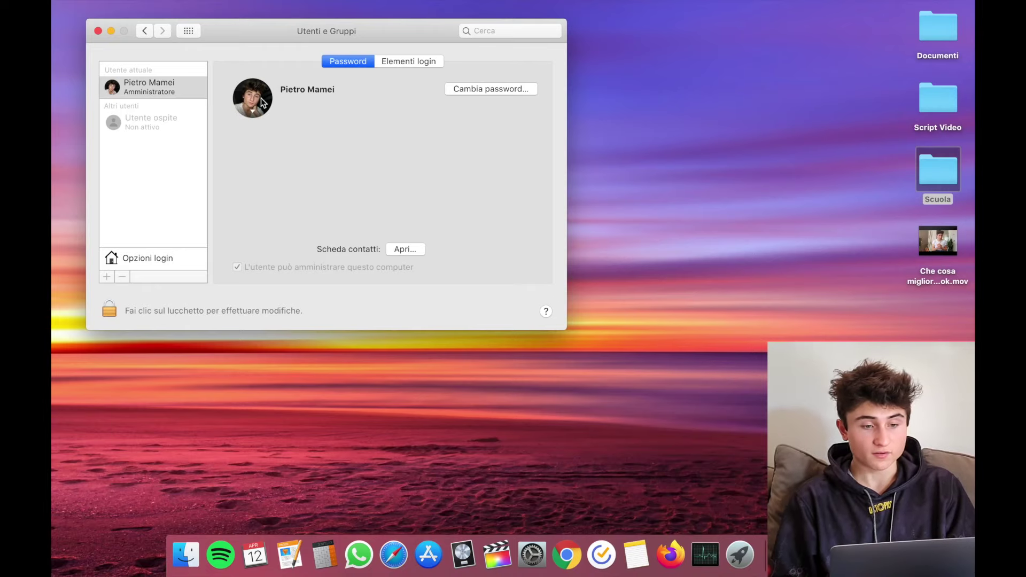
- View the Elementi login settings in Utenti e Gruppi and the Accessibilità pane, and return to the overview of all preference panes
click(419, 61)
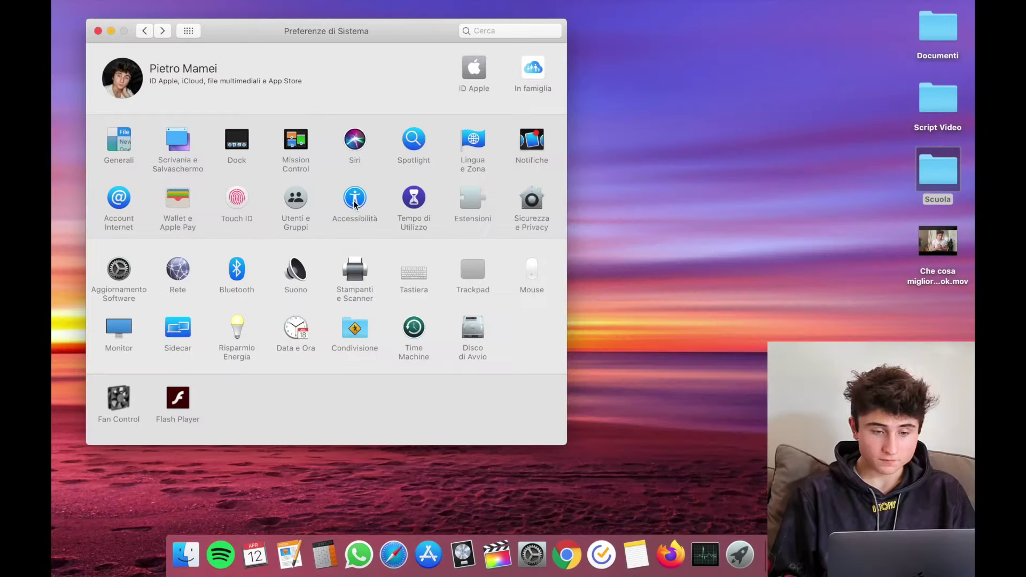
click(355, 201)
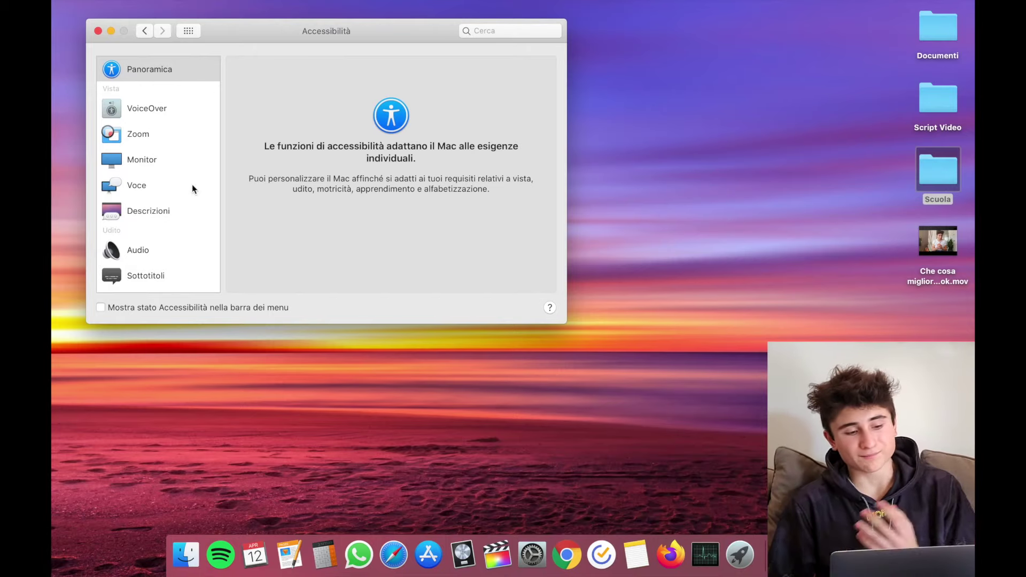
click(147, 31)
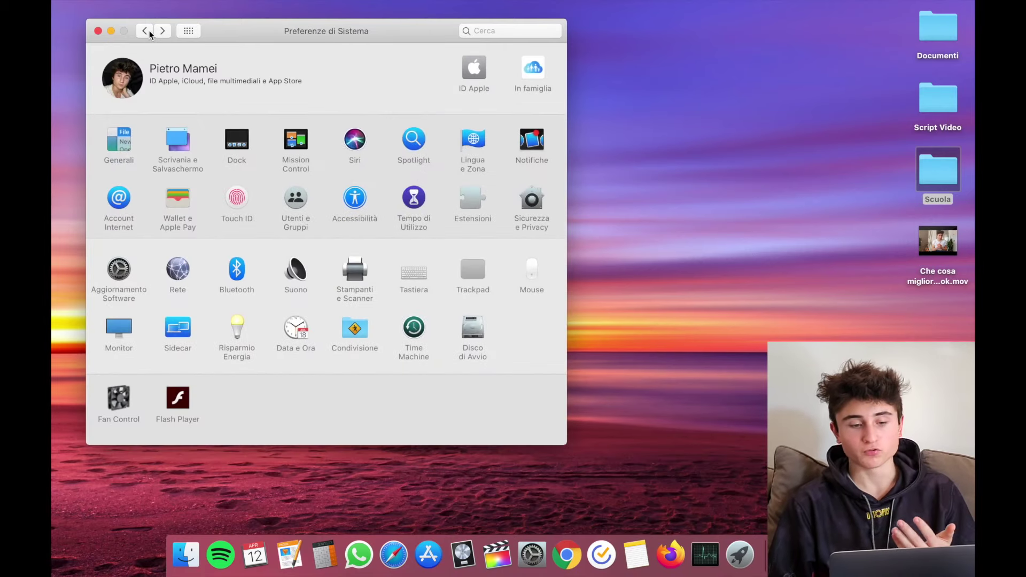
- Open Tempo di Utilizzo, examine the app usage of the preceding days, and return to the overview of all preference panes
click(419, 225)
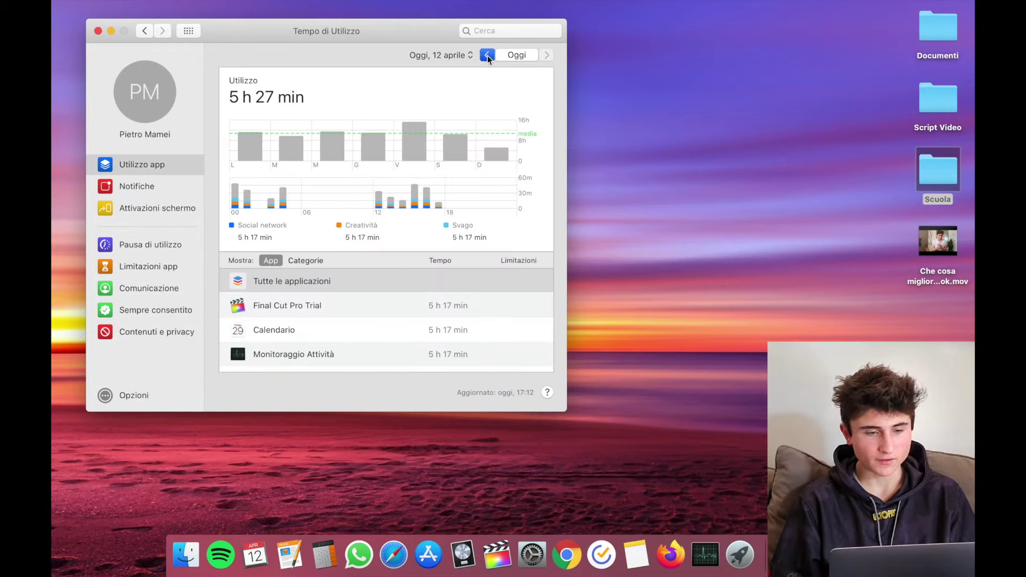
click(488, 56)
click(487, 55)
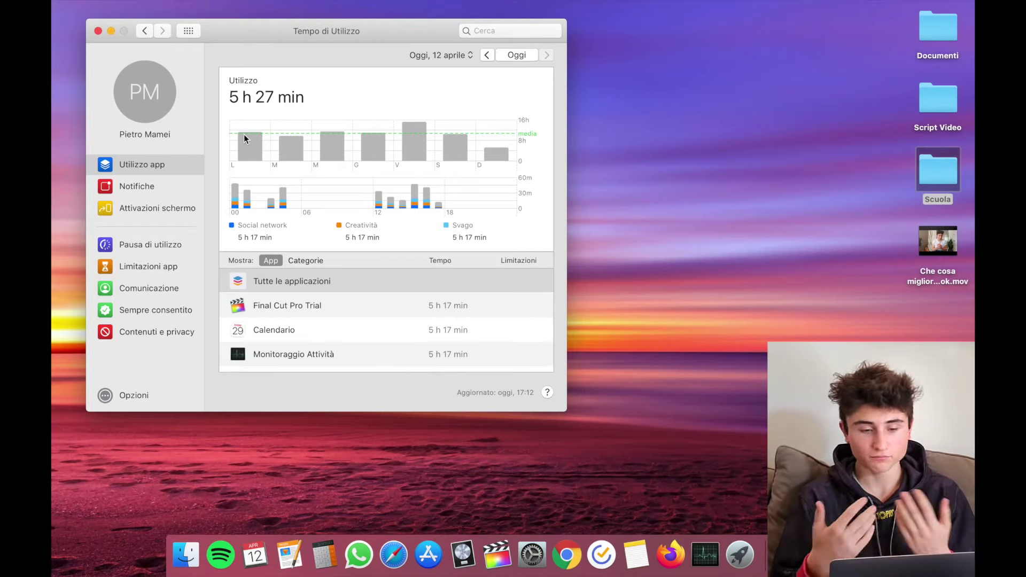
click(488, 55)
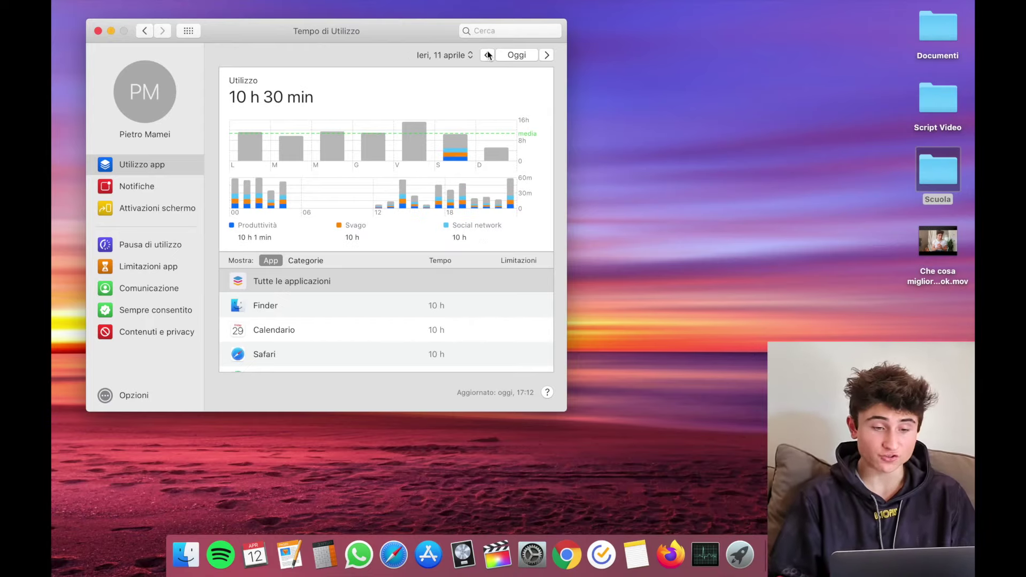
click(488, 55)
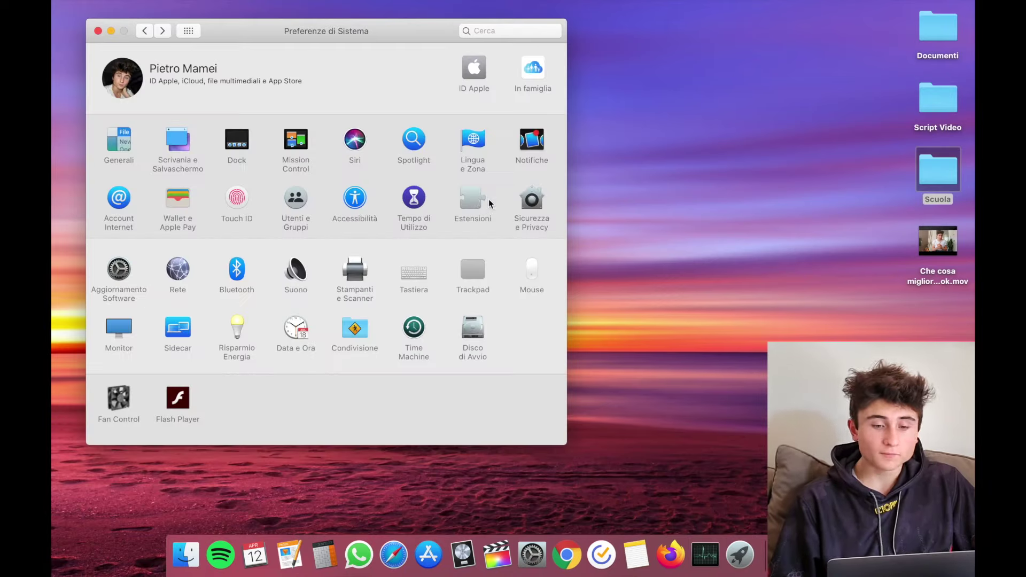
- View the installed third-party extensions in the Estensioni preferences and return to the overview of all preference panes
click(473, 202)
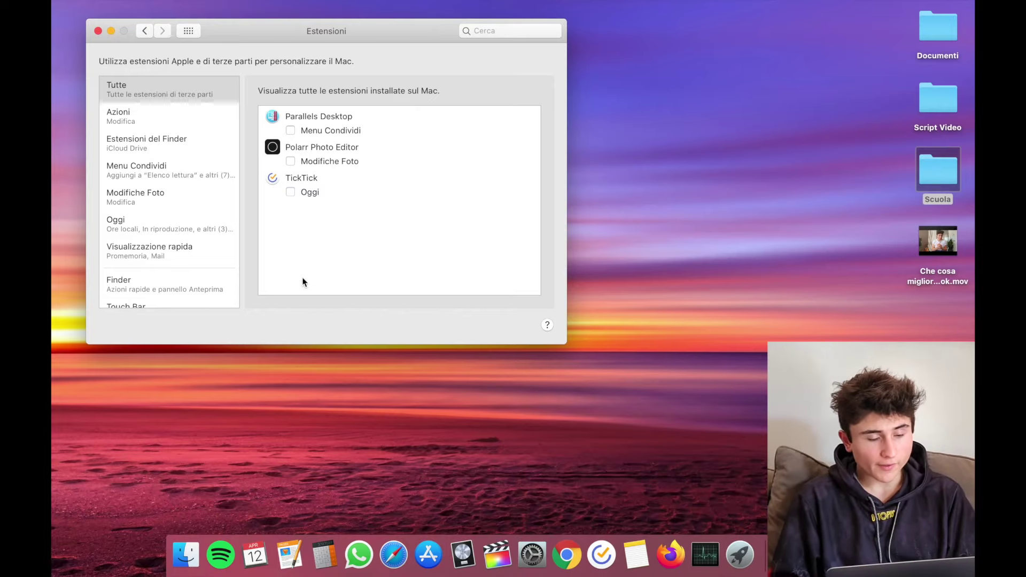
scroll(198, 226, down, 2)
scroll(232, 171, up, 2)
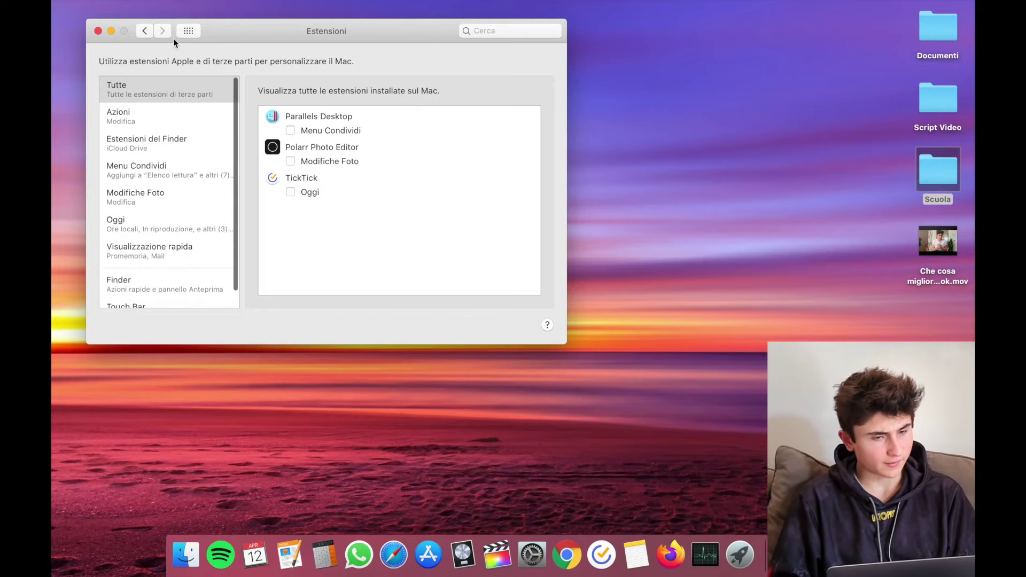
click(144, 30)
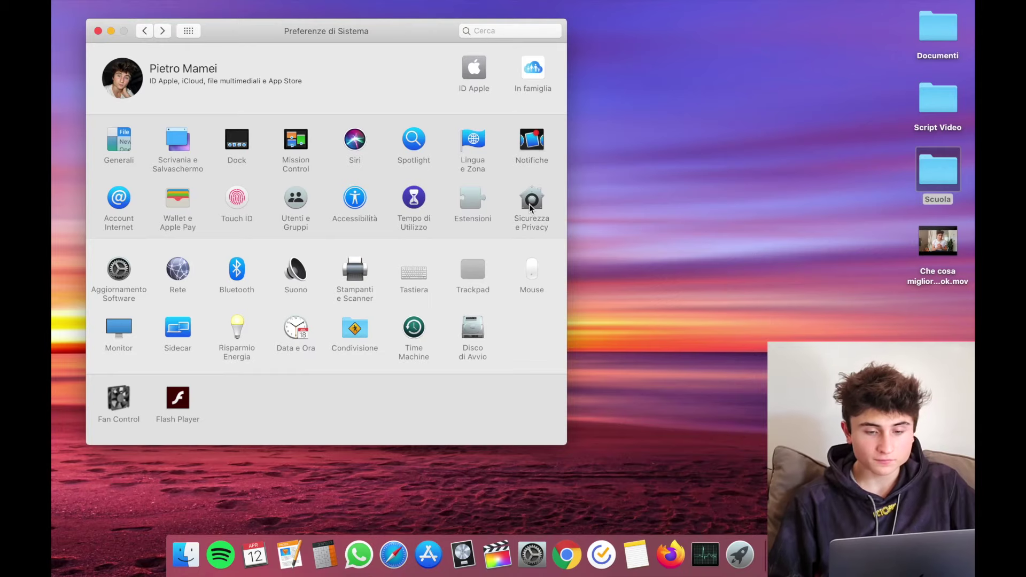
- Open Sicurezza e Privacy and examine the privacy permissions for Contatti and Servizi di localizzazione
click(529, 204)
click(187, 129)
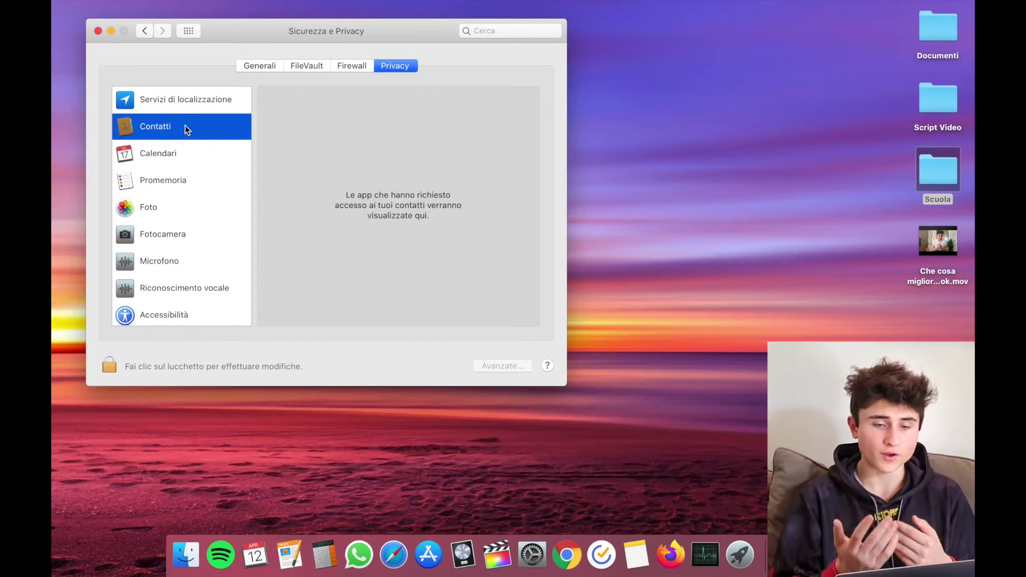
click(166, 99)
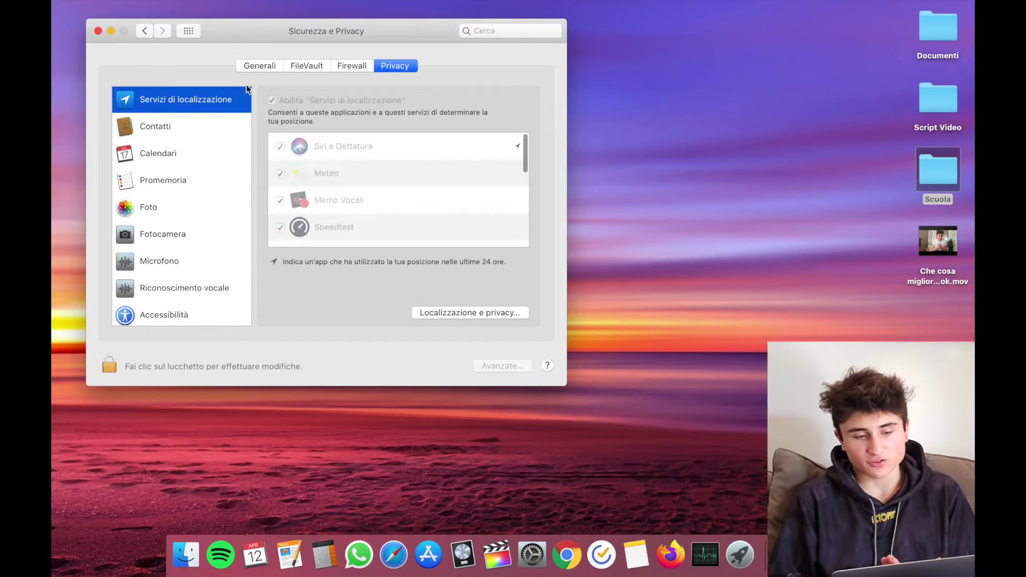
- Unlock the general Sicurezza e Privacy settings for changes, view FileVault, and return to the overview of all preference panes
click(257, 67)
click(110, 365)
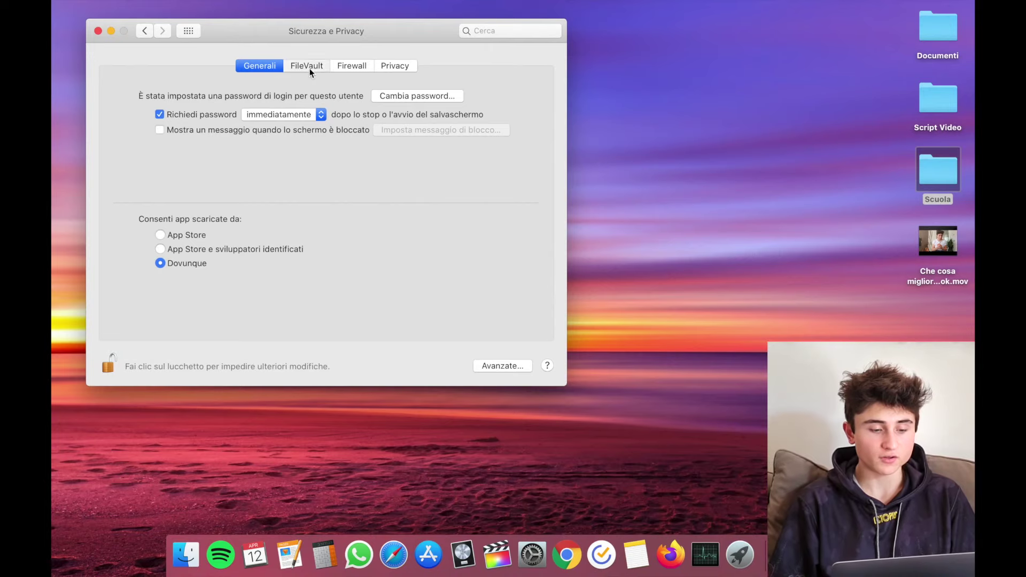
click(309, 67)
key(super+l)
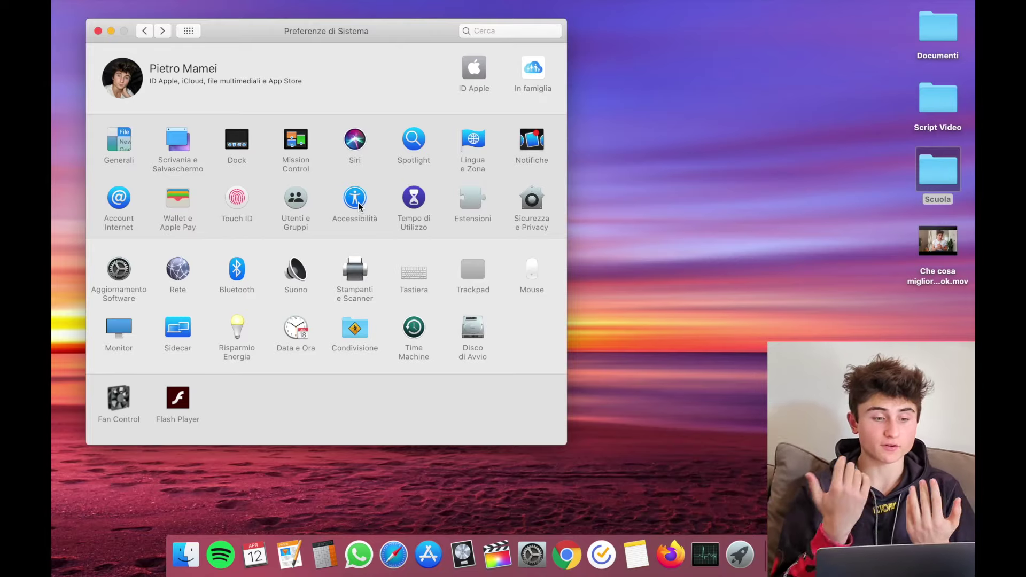
- View the macOS update status in Aggiornamento Software and return to the overview of all preference panes
click(115, 270)
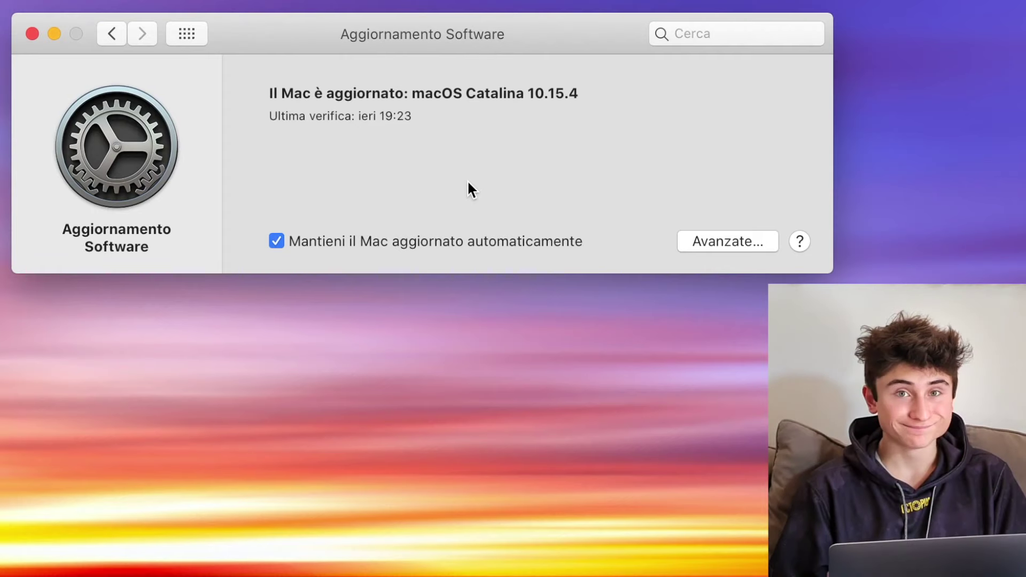
click(171, 34)
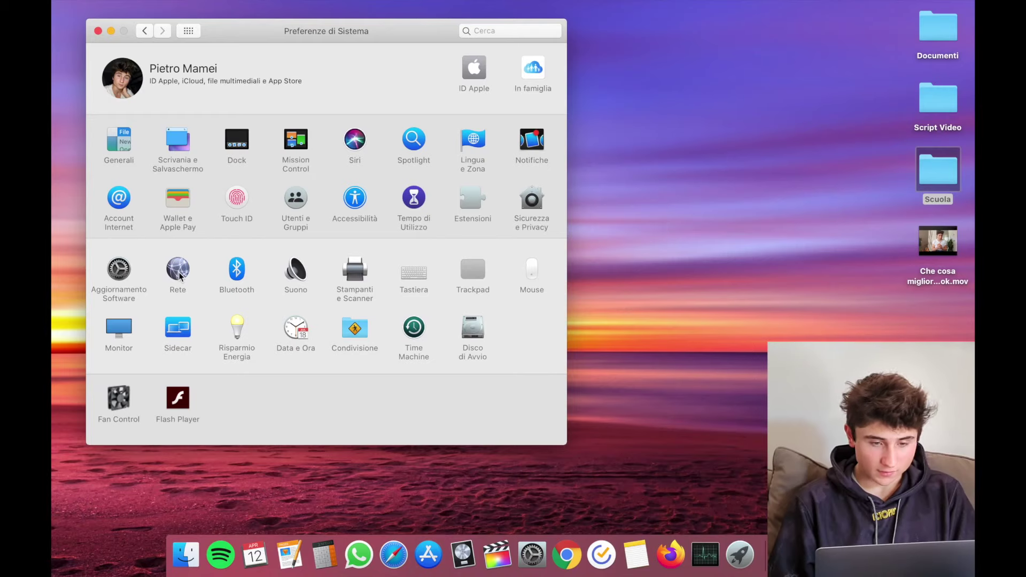
- Examine the Wi-Fi, PAN Bluetooth and Thunderbolt bridge connections in the Rete preferences, including the Posizione choices and the Wi-Fi status menu
click(179, 272)
click(165, 127)
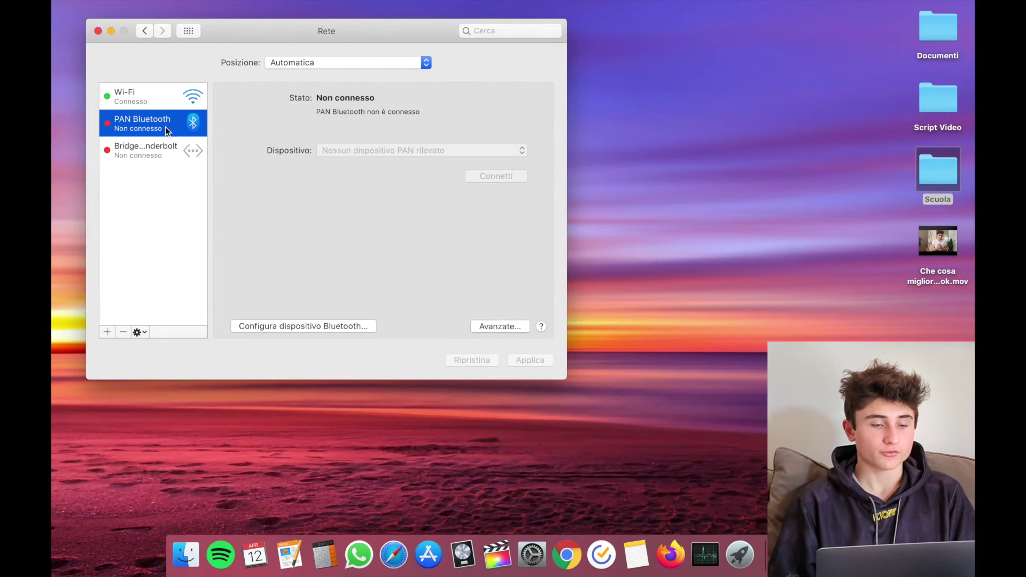
click(146, 94)
click(153, 149)
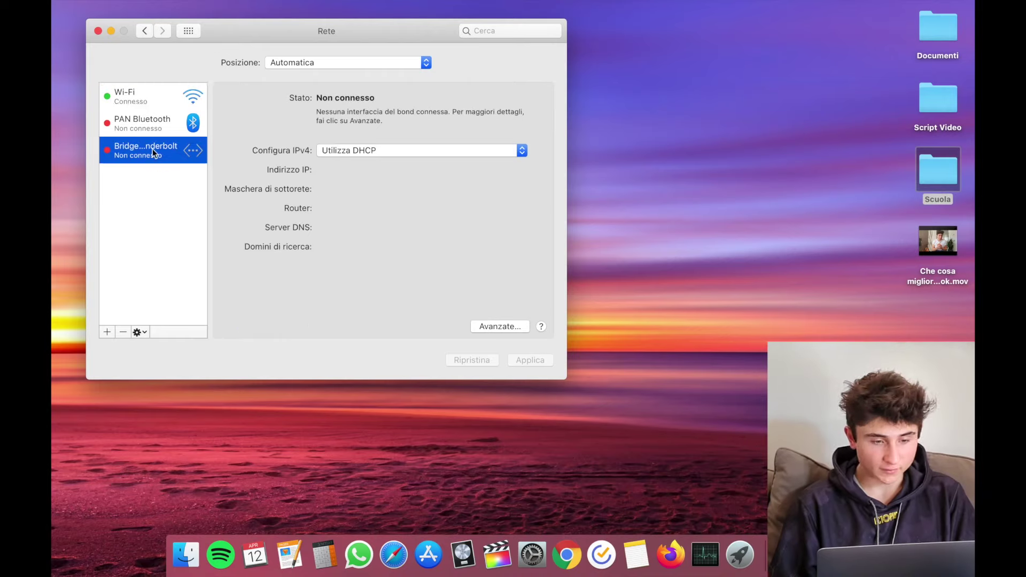
click(154, 127)
click(191, 88)
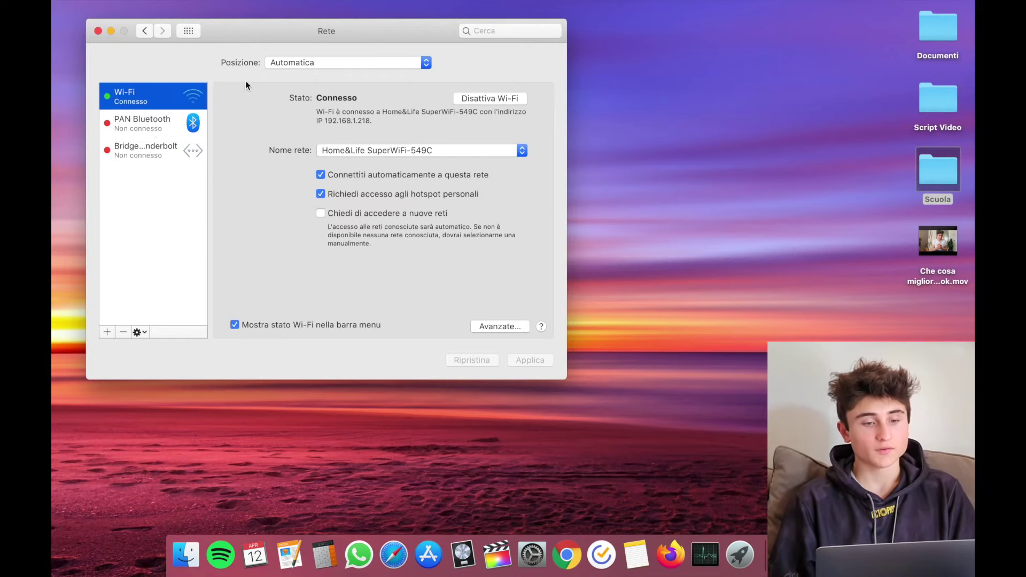
click(295, 65)
click(295, 65)
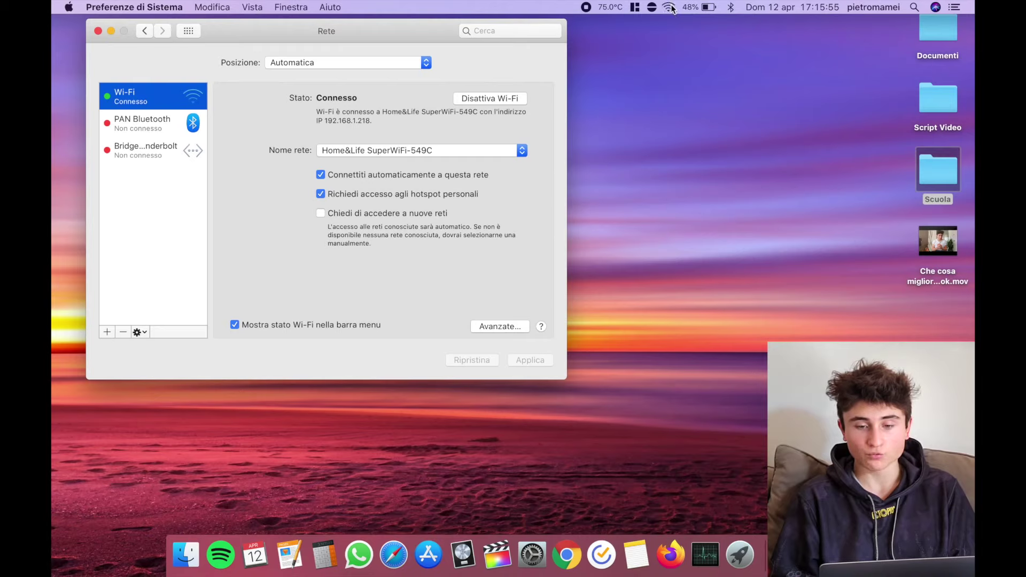
click(669, 8)
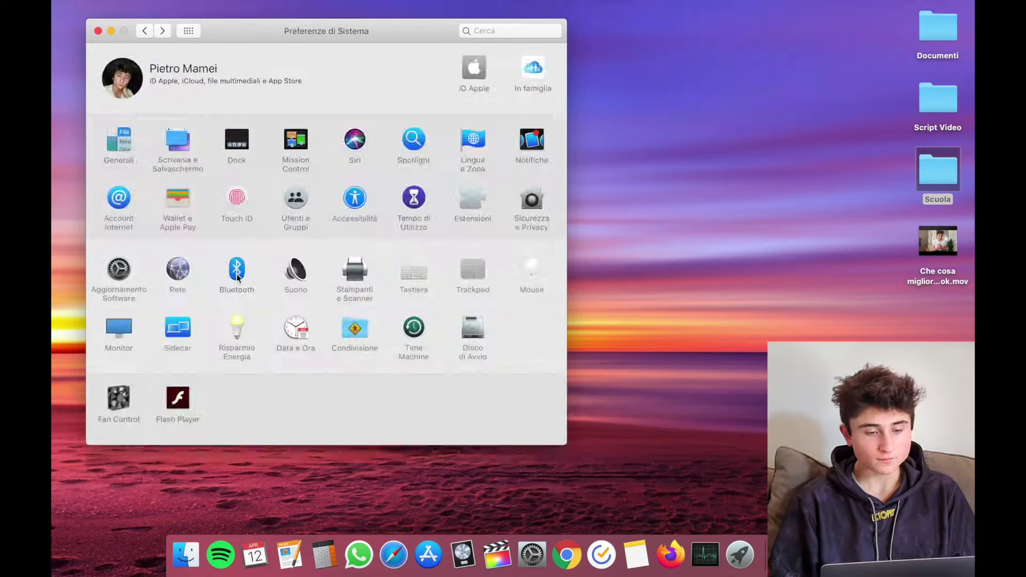
- View the paired devices in the Bluetooth preferences and the Bluetooth status menu, and return to the overview of all preference panes
click(237, 274)
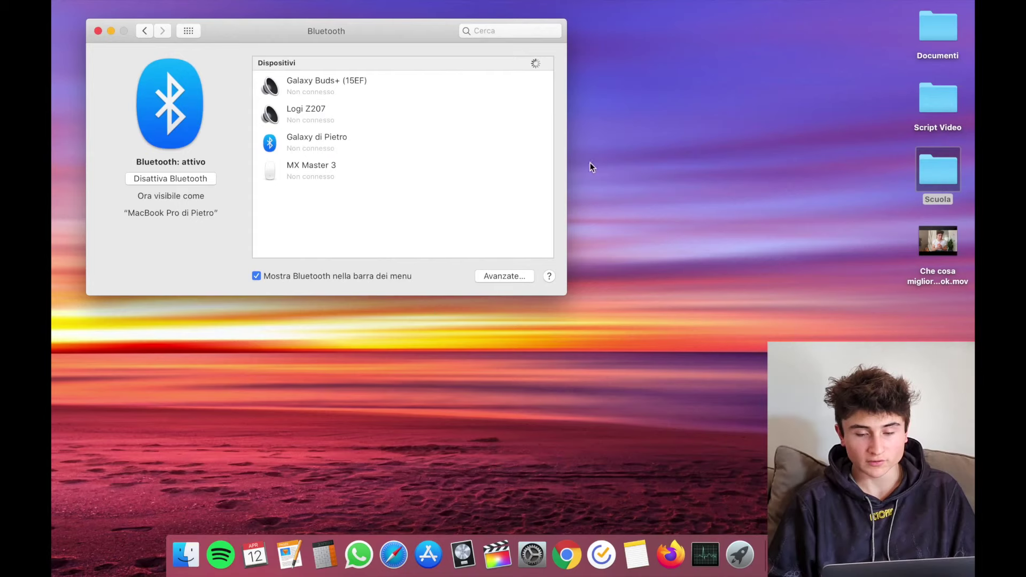
click(731, 5)
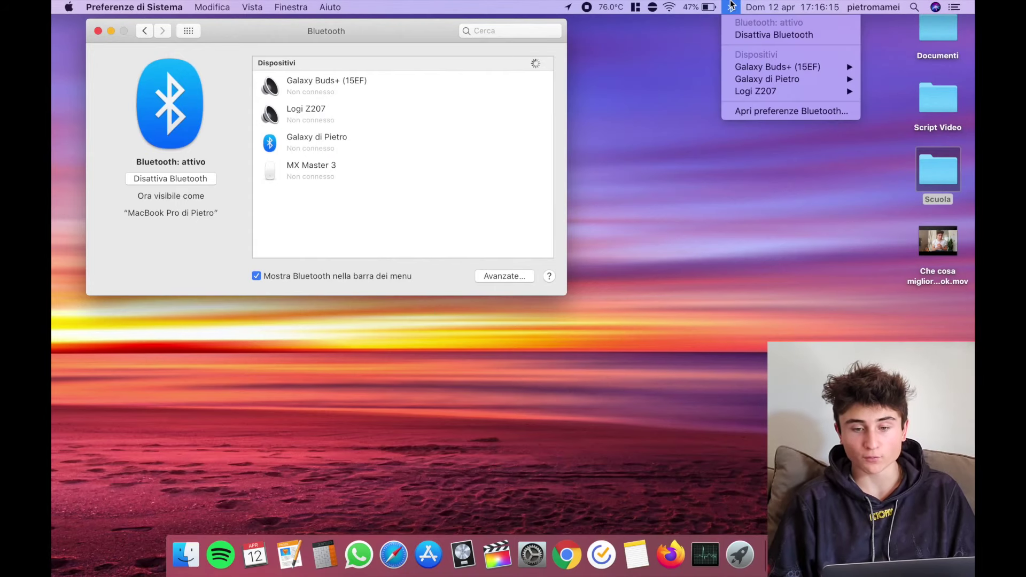
click(731, 5)
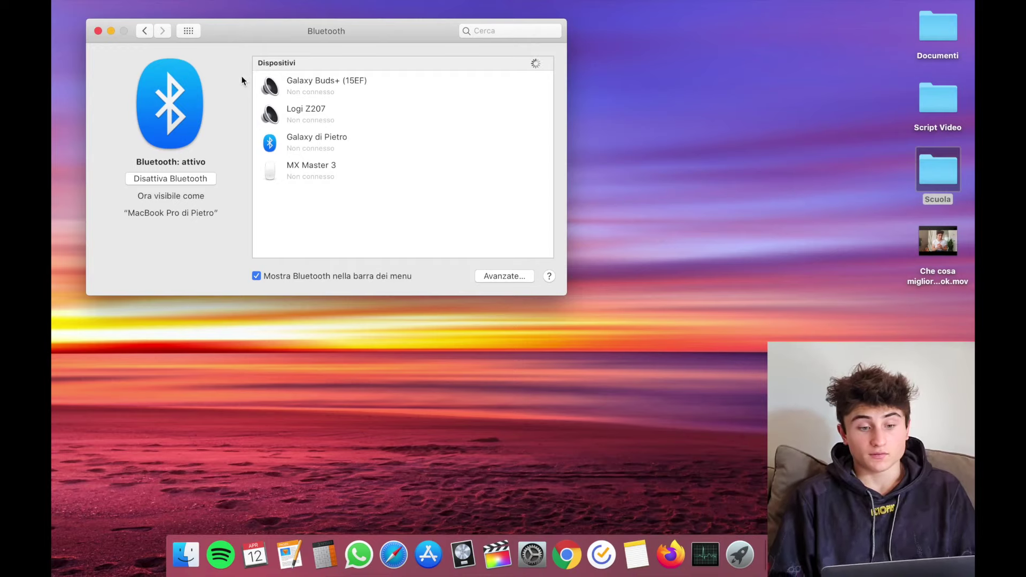
click(145, 31)
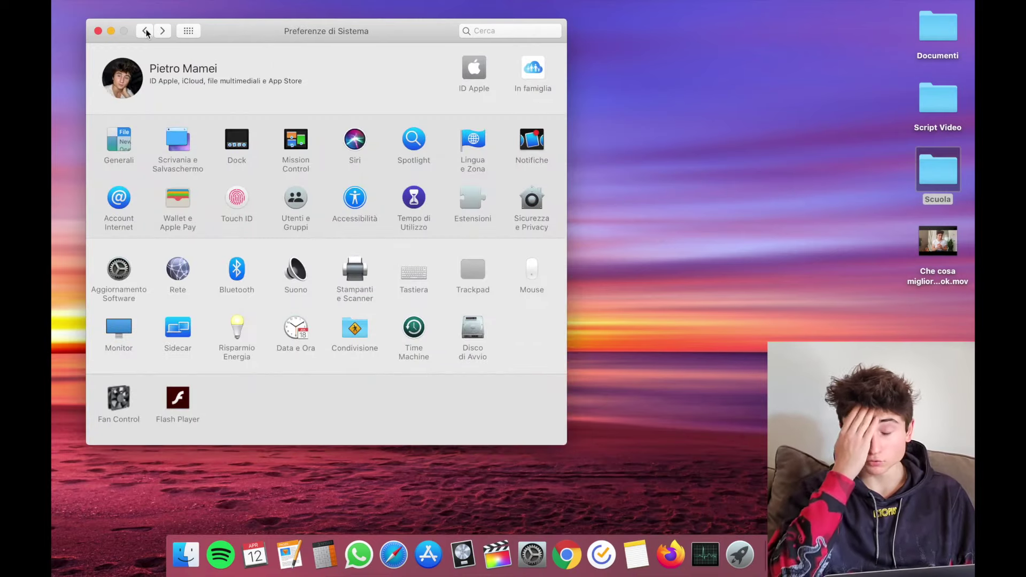
- Open the Effetti sonori settings of Suono, choose Pop as the alert sound and set the alert volume to maximum
click(297, 265)
click(283, 63)
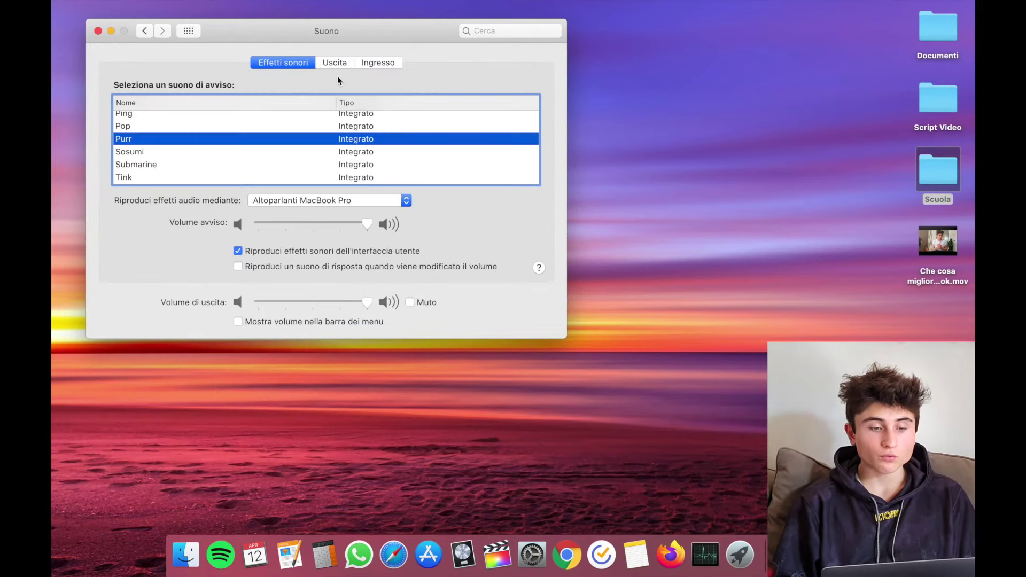
click(308, 126)
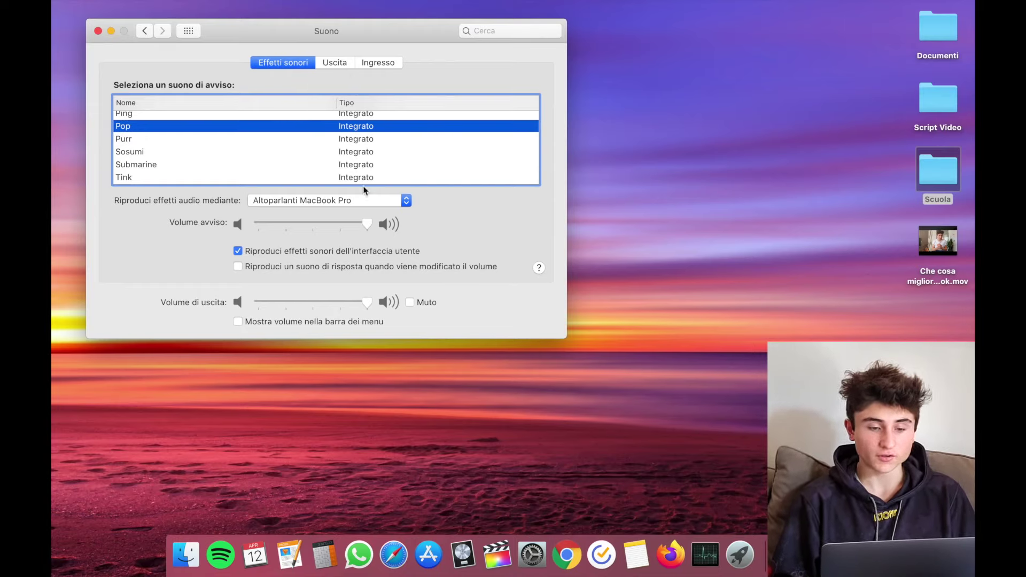
drag(332, 223, 494, 223)
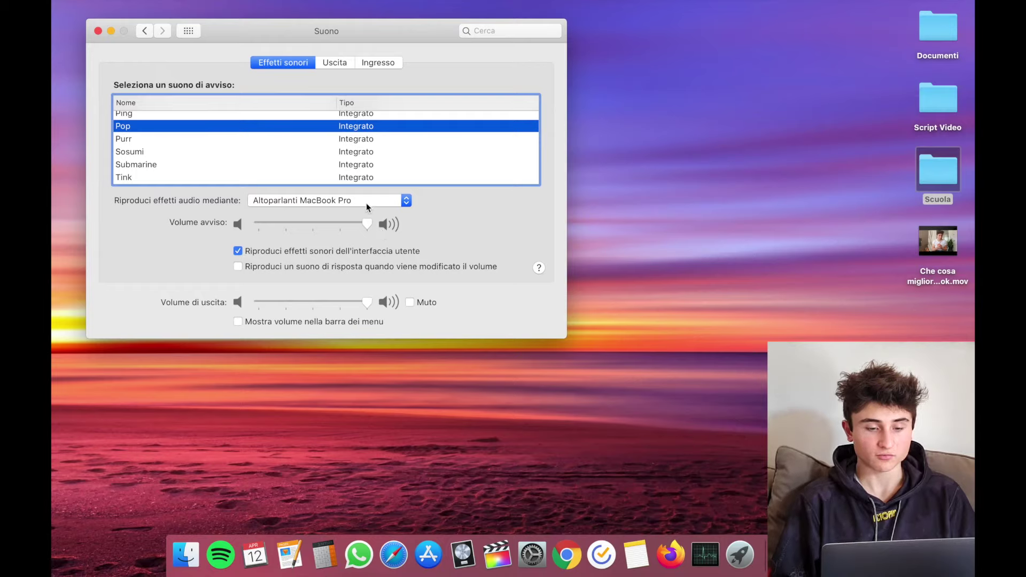
- Try Sosumi as the alert sound, reselect Pop, and test the alert volume slider up to its maximum
click(215, 153)
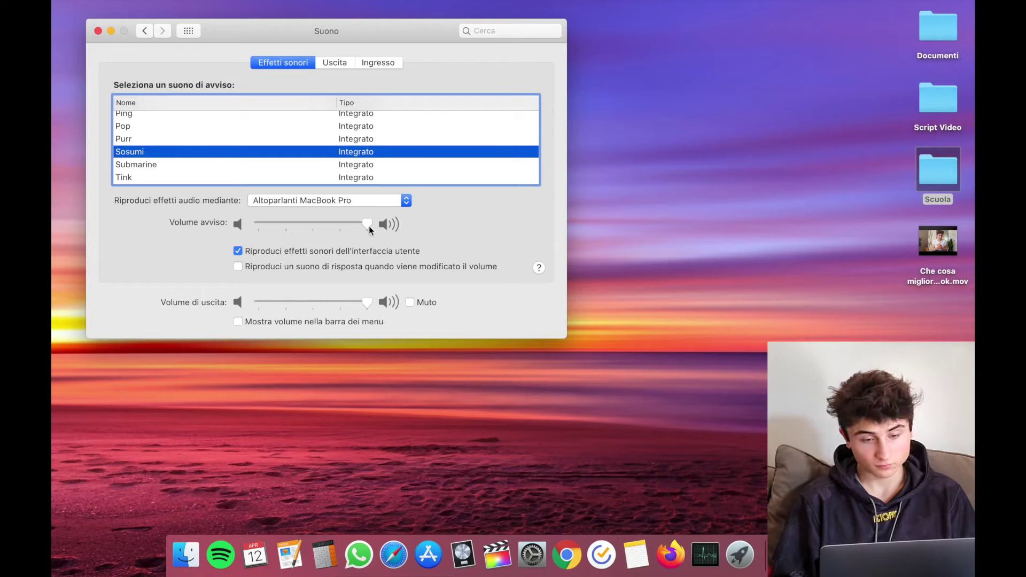
drag(338, 234, 468, 229)
click(206, 126)
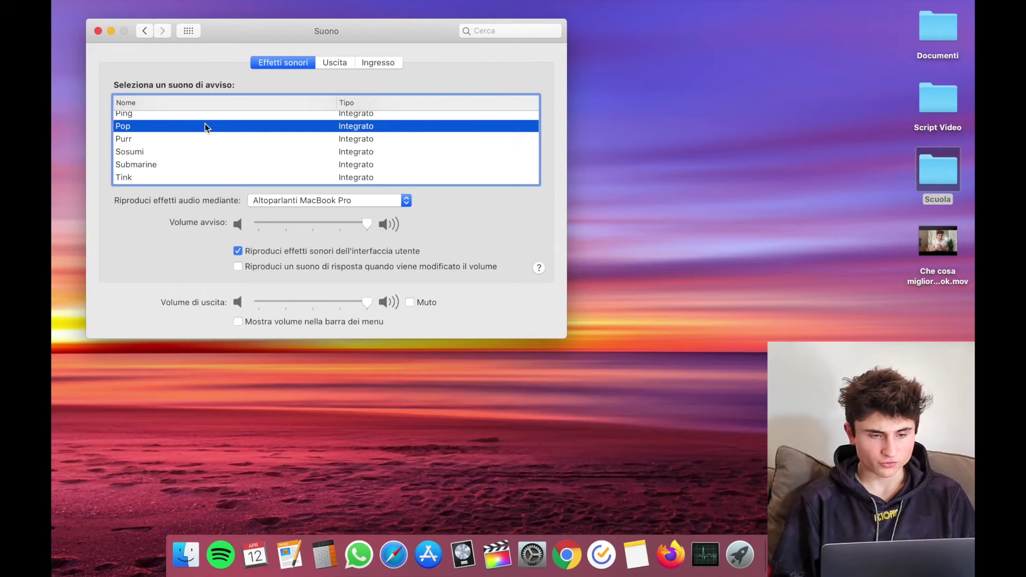
drag(336, 223, 466, 234)
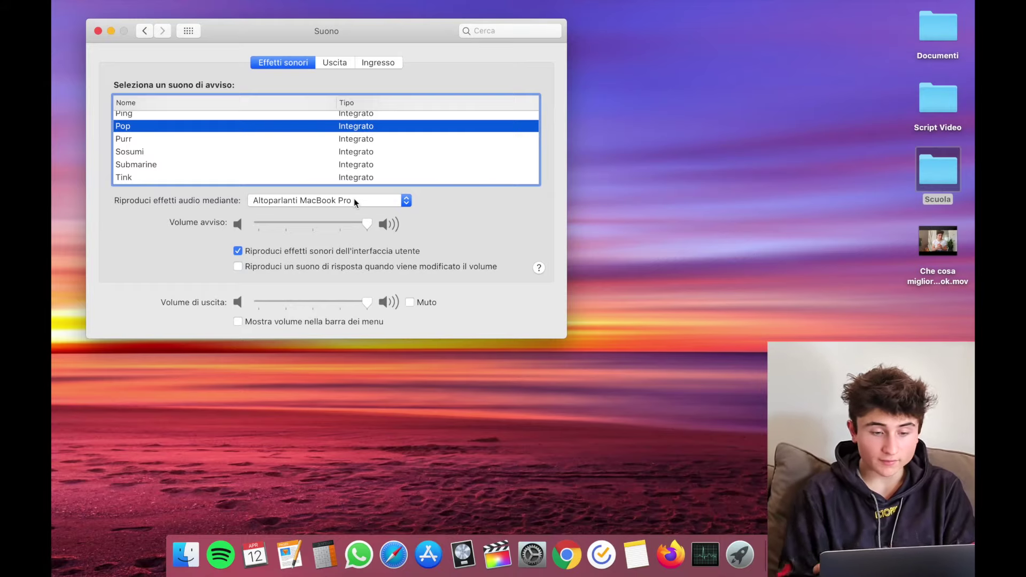
- Try the response sound for volume changes by enabling it, raising the alert volume to maximum and disabling the option again
click(285, 267)
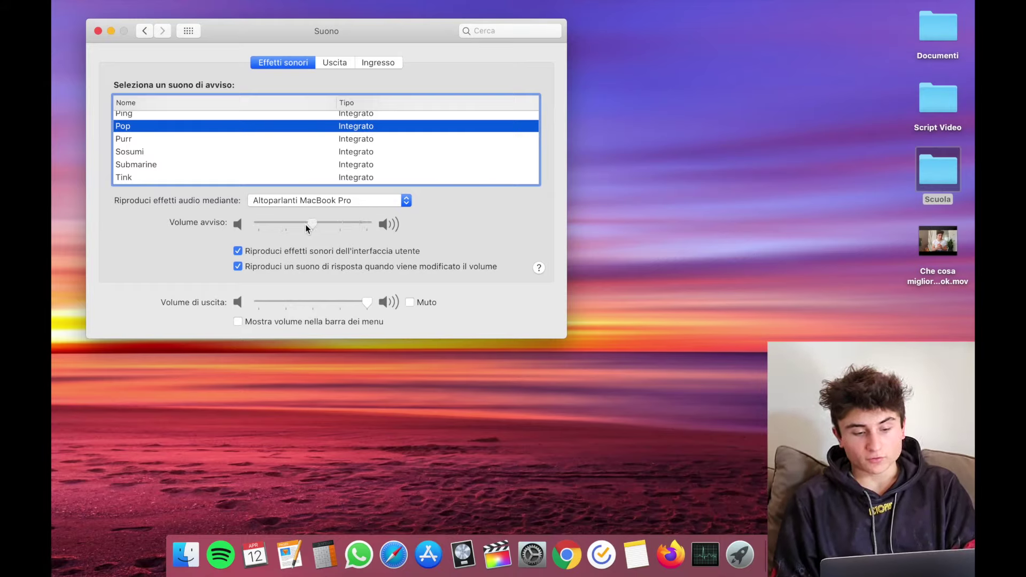
drag(307, 228, 337, 227)
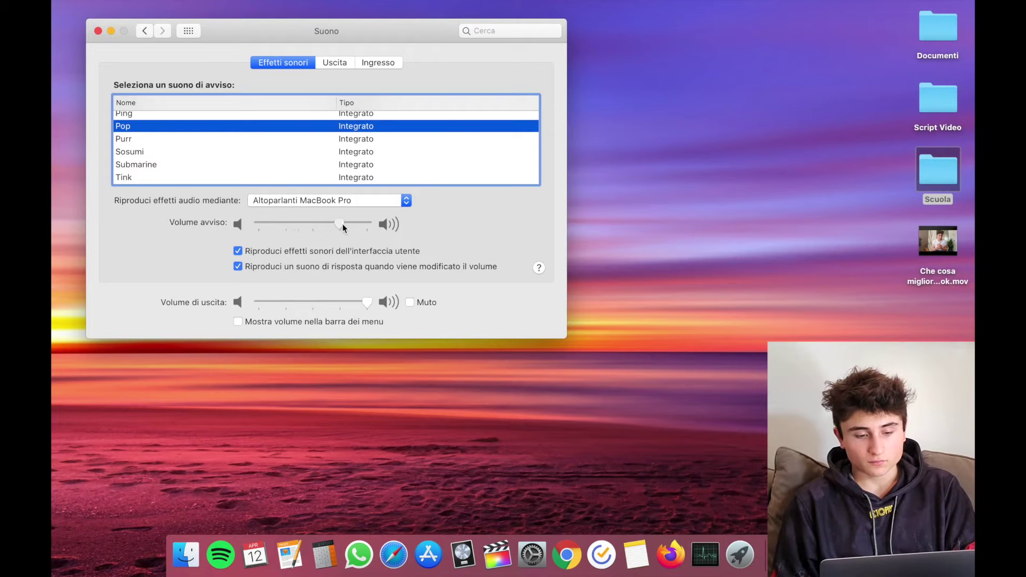
click(237, 266)
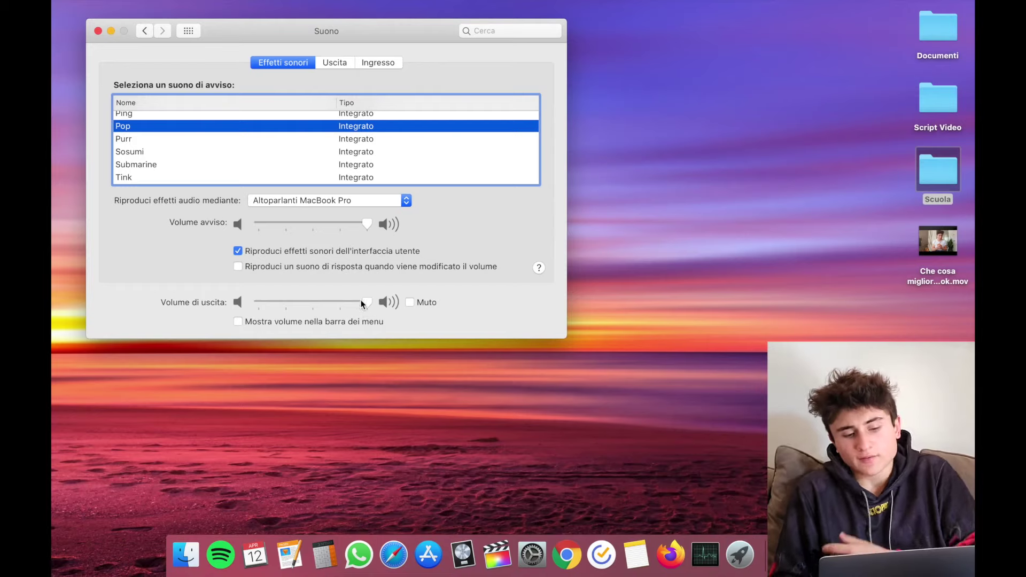
- Toggle Muto on and off for the output volume, show the volume in the menu bar and view its status menu
click(410, 303)
click(409, 303)
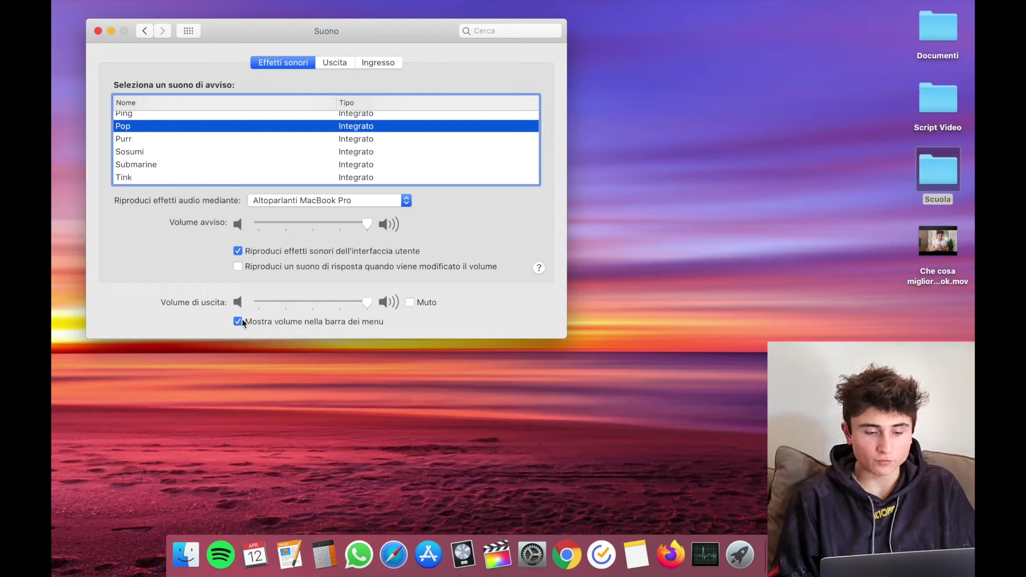
mouse_move(721, 5)
click(649, 7)
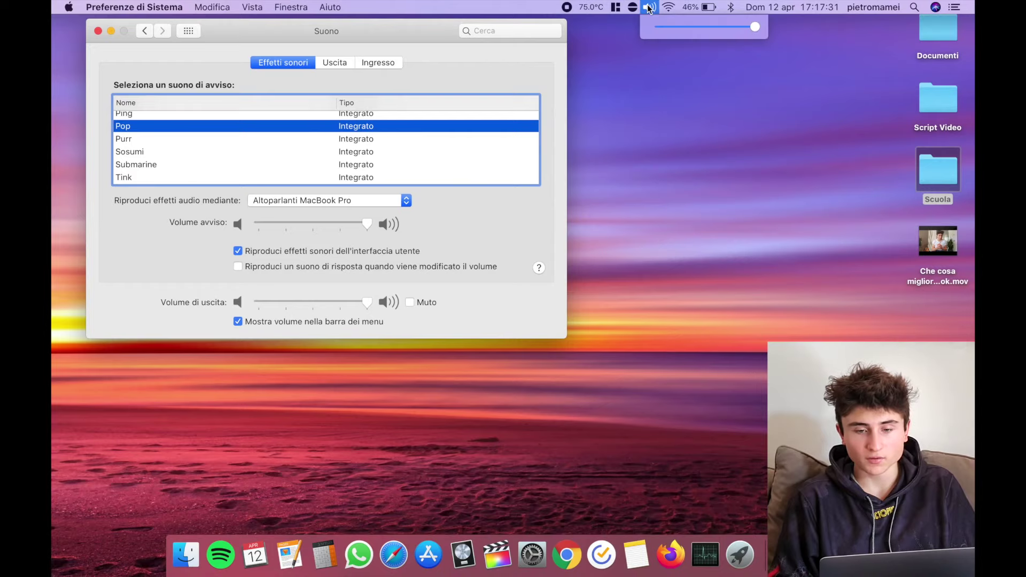
click(649, 7)
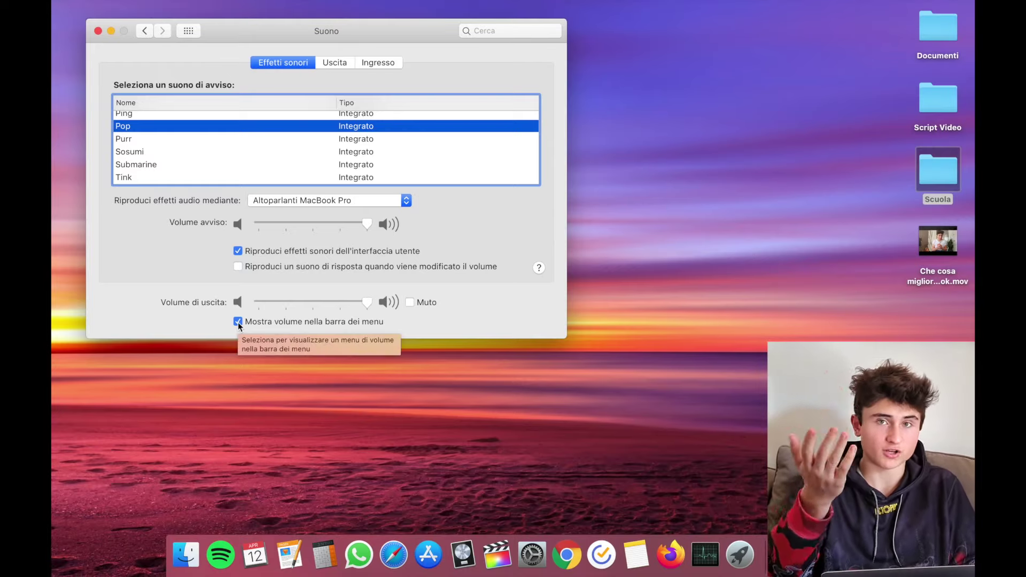
- View the home printer and its Scansione settings in the Stampanti e Scanner preferences, and return to the overview of all preference panes
key(super+l)
click(360, 277)
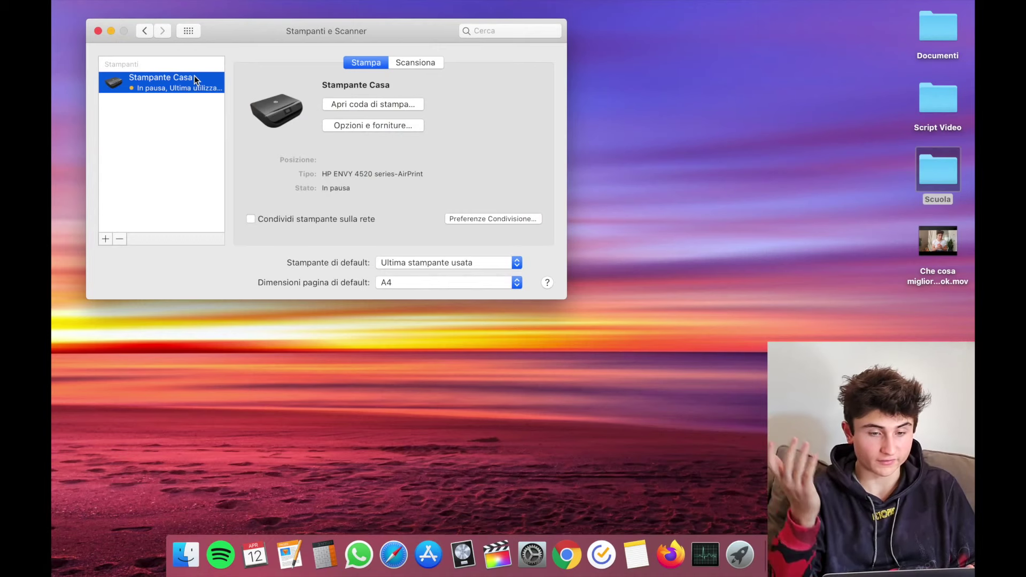
click(427, 63)
click(188, 31)
- Examine the Tastiera preferences, including the choices for the backlight inactivity delay, the Touch Bar content and the Fn key function
click(414, 271)
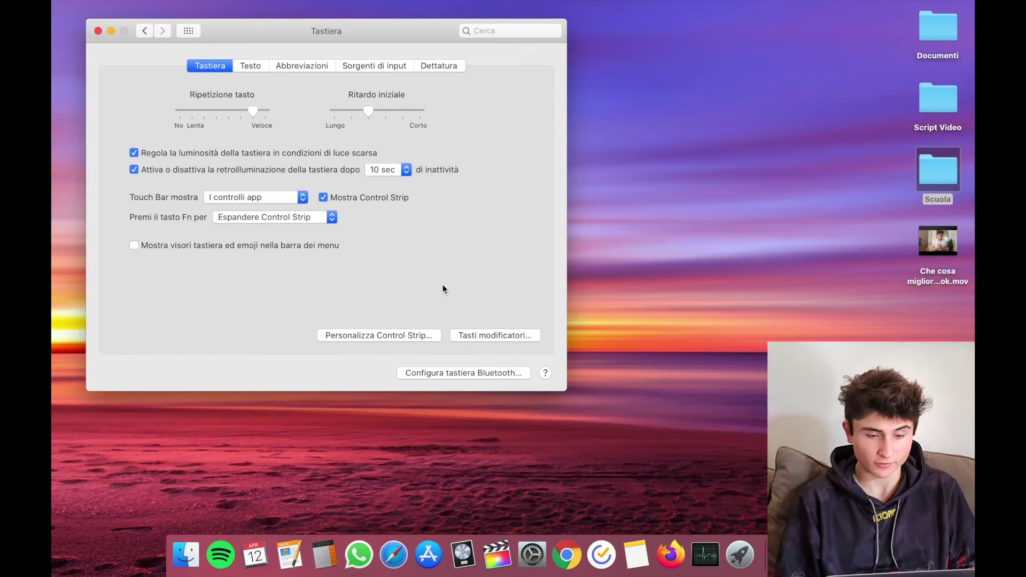
click(391, 168)
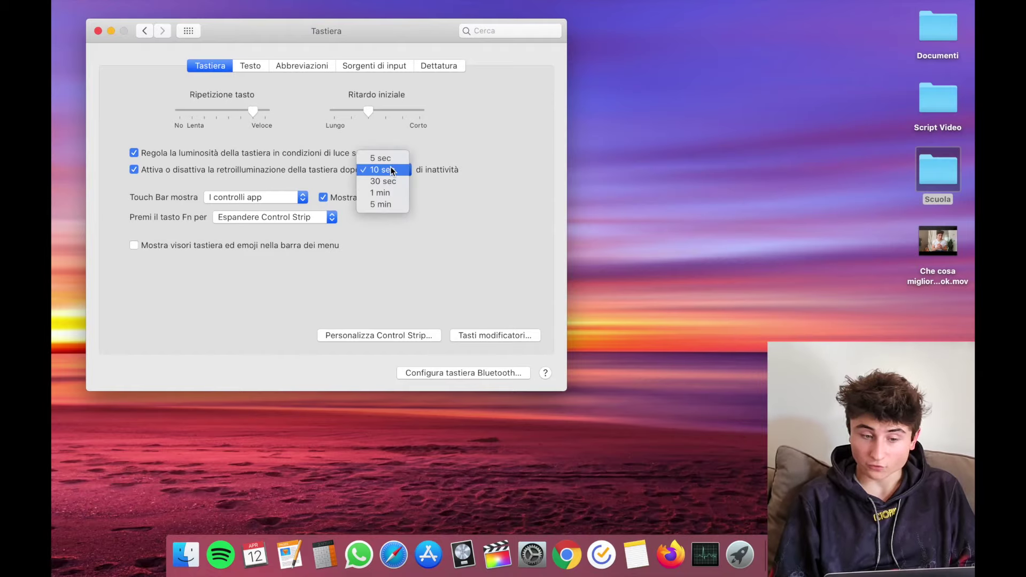
click(390, 167)
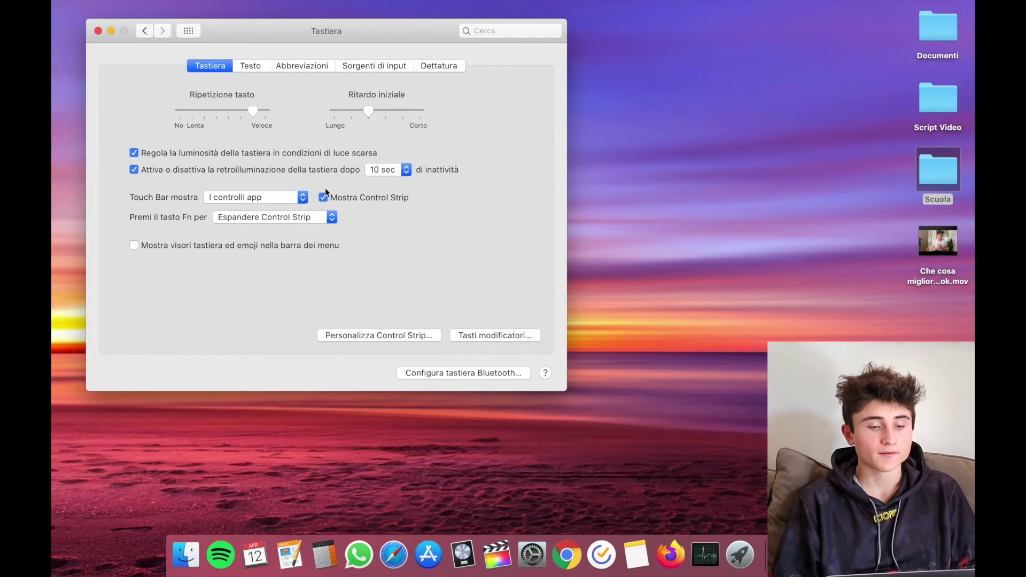
click(237, 198)
click(242, 197)
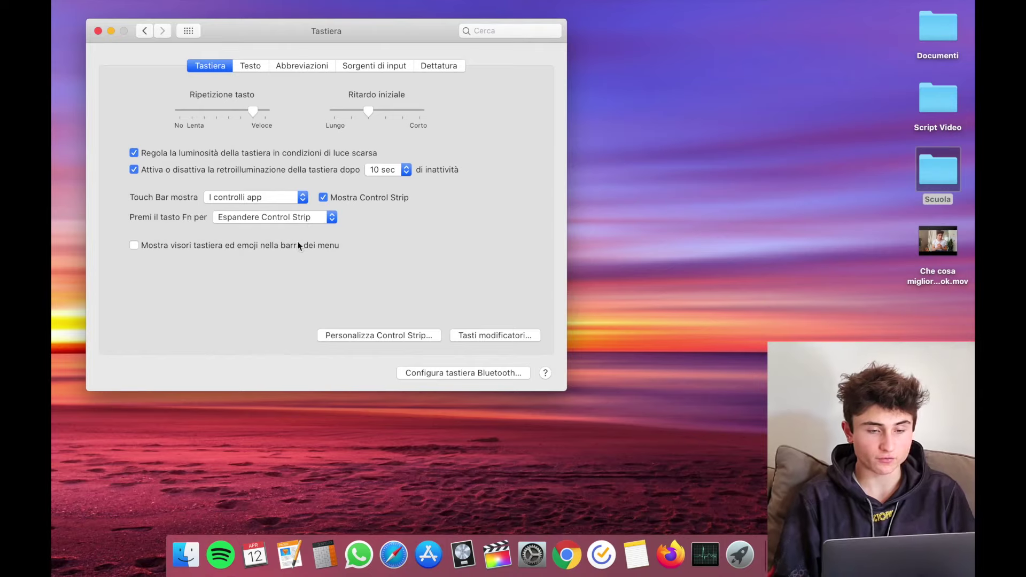
click(284, 219)
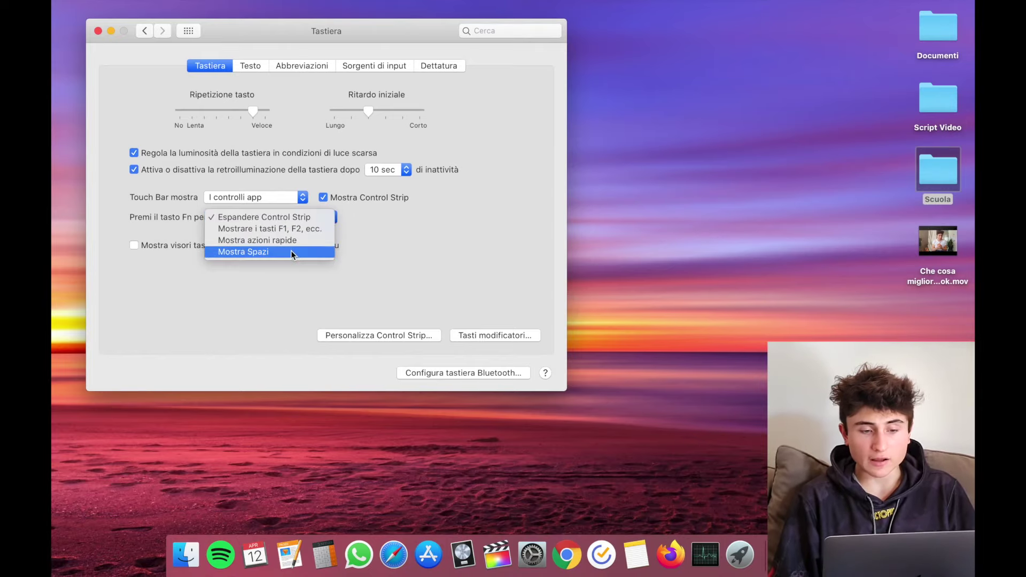
click(406, 230)
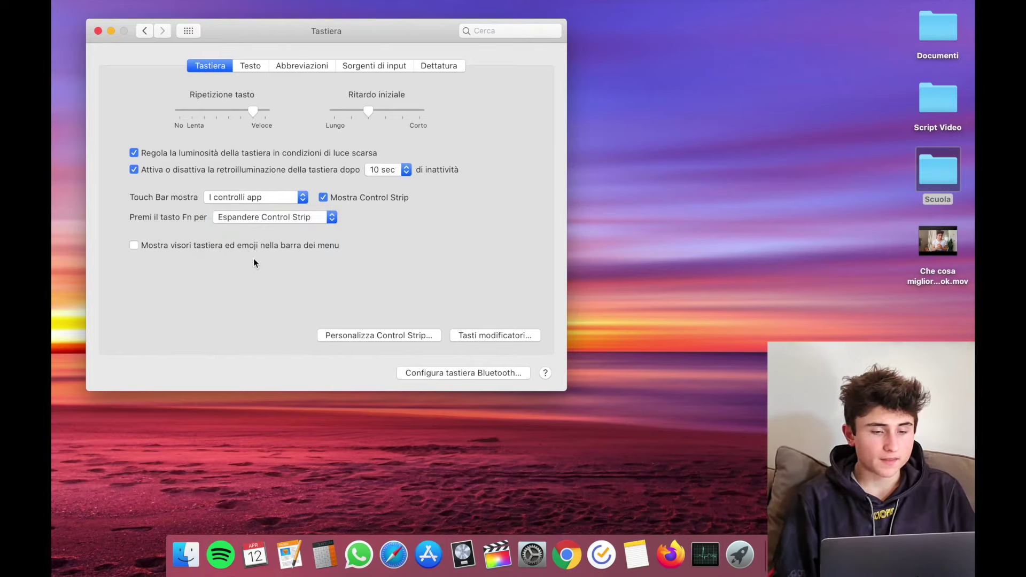
- Enable the keyboard and emoji viewers in the menu bar, and try Mostra Emoji e simboli and Mostra visore tastiera
click(241, 248)
mouse_move(853, 4)
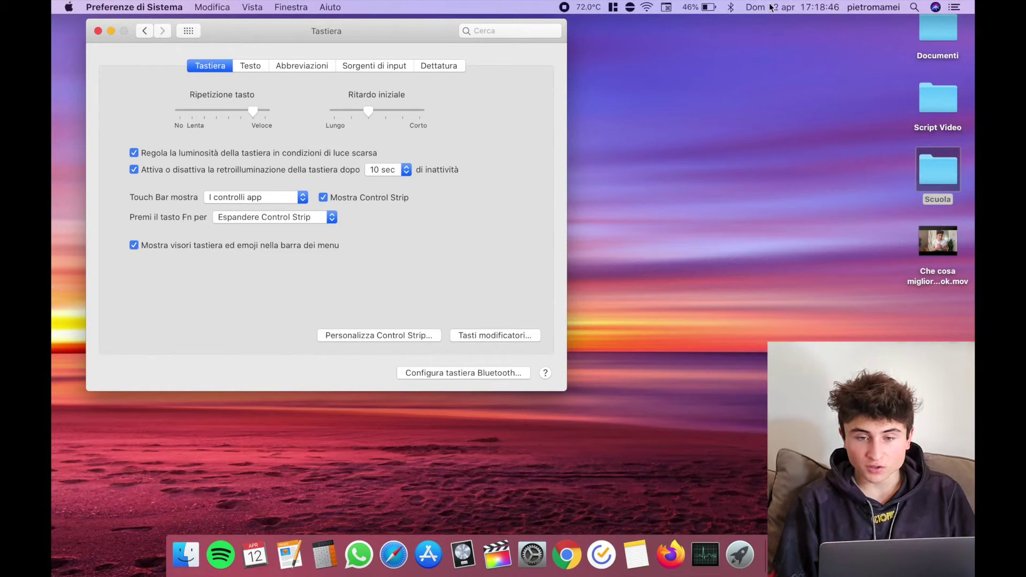
click(665, 7)
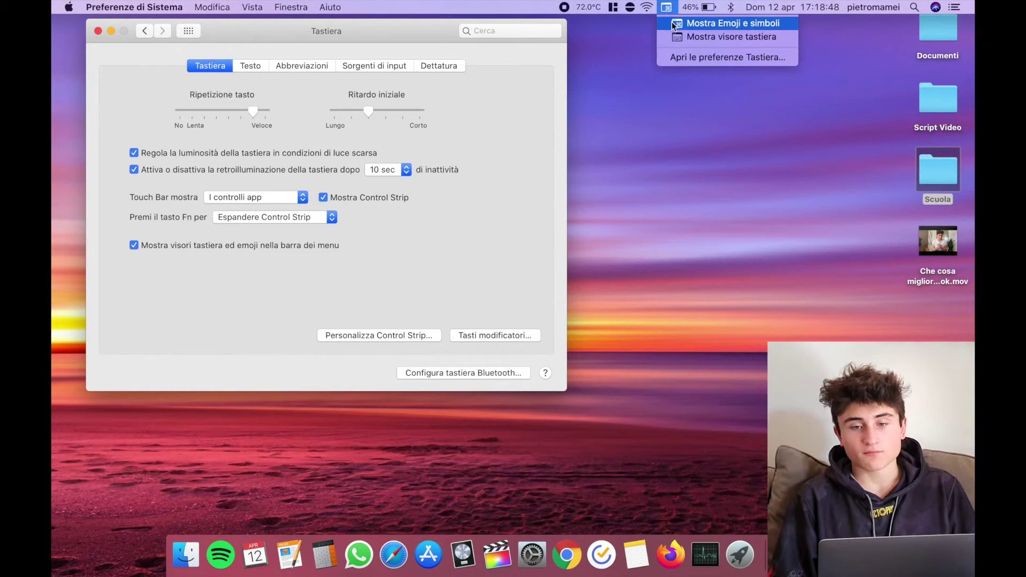
click(672, 24)
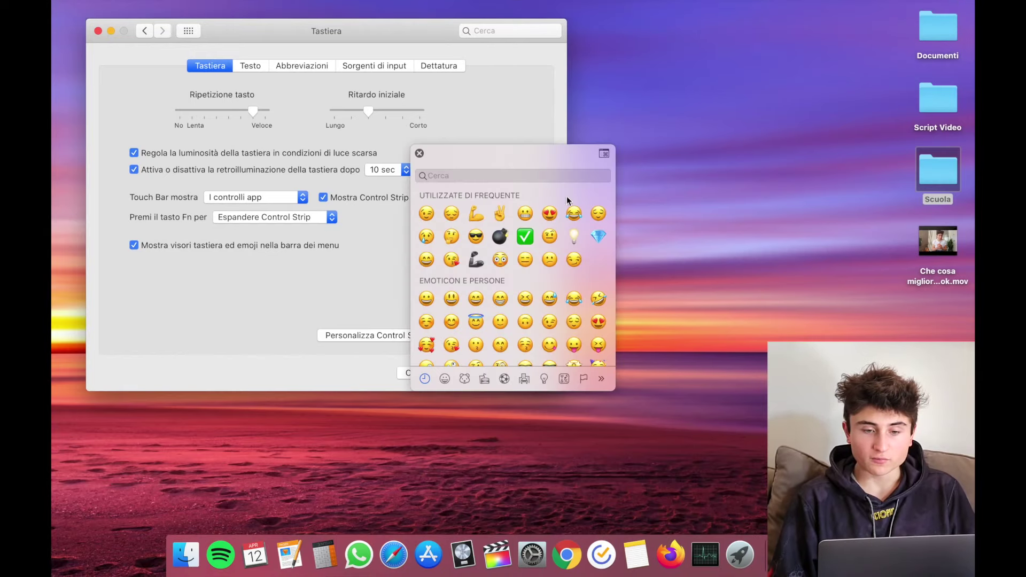
drag(497, 157, 672, 139)
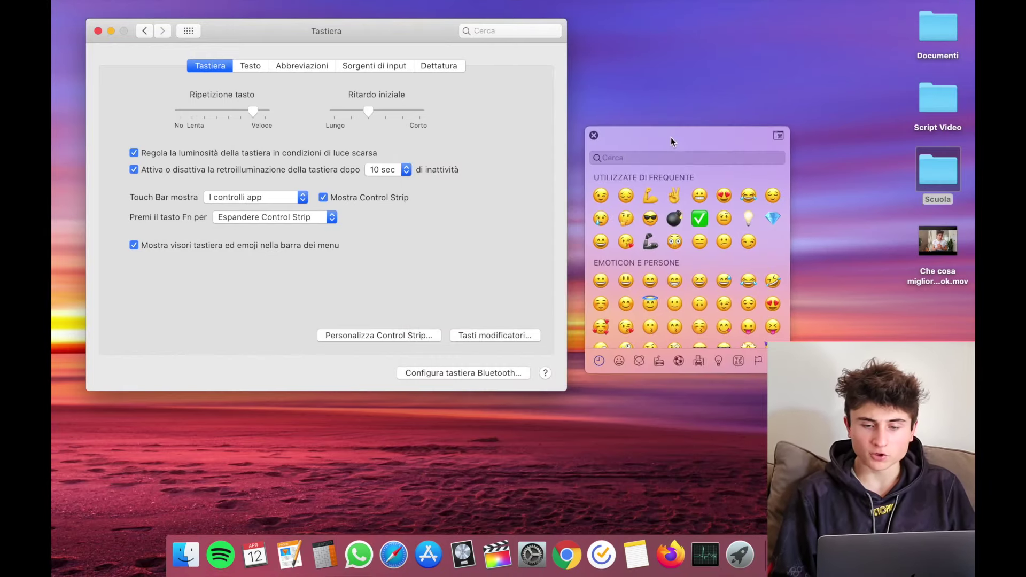
click(595, 135)
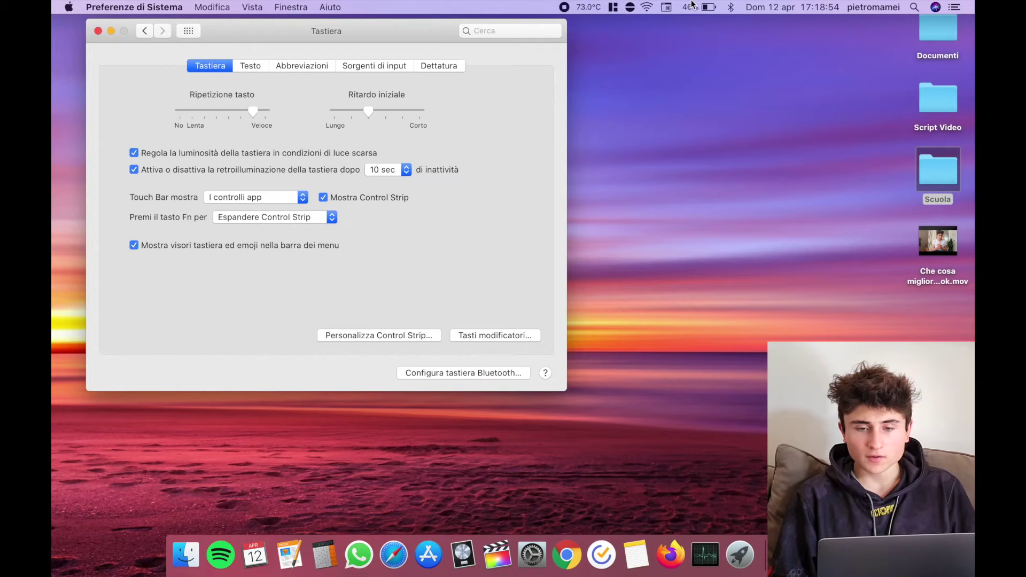
click(672, 6)
click(704, 38)
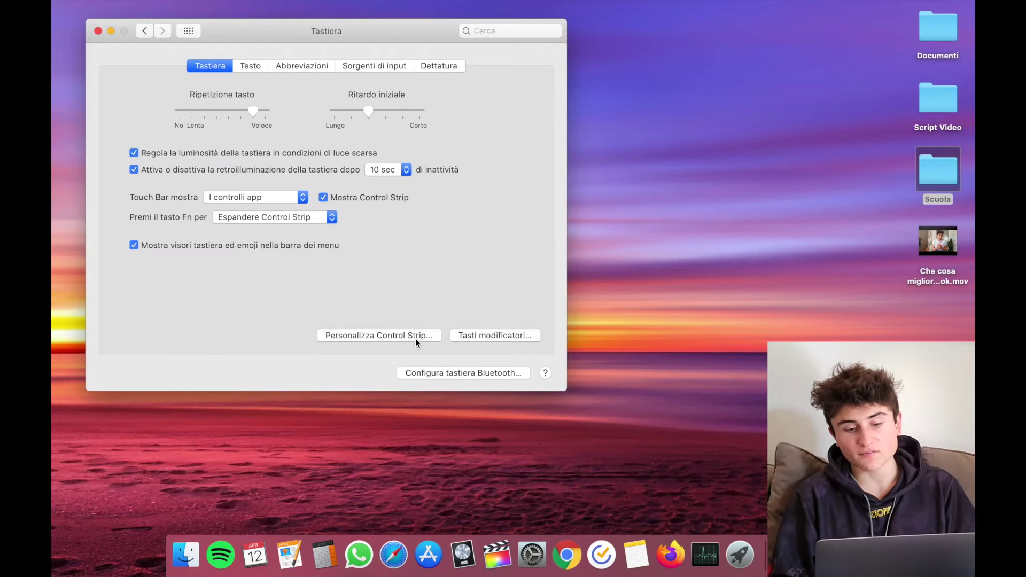
- View the Control Strip customization and the Testo, Abbreviazioni, Sorgenti di input and Dettatura settings of Tastiera, and return to the preferences overview
click(415, 338)
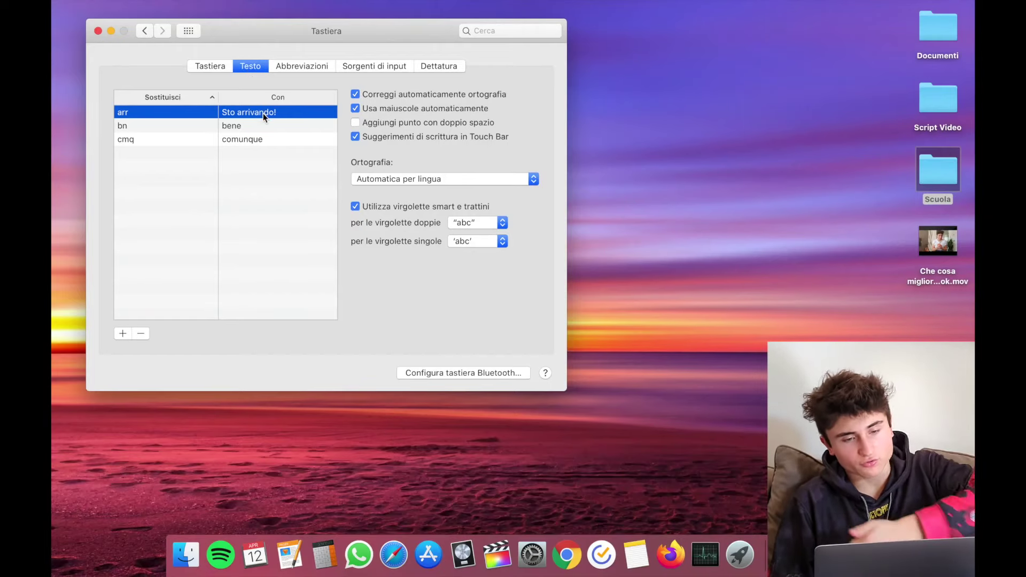
click(295, 61)
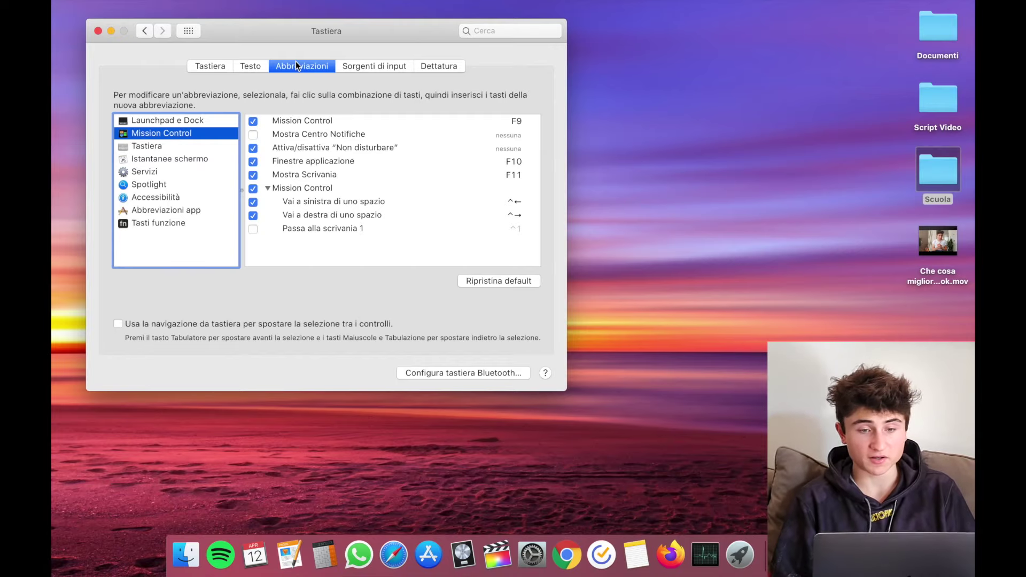
click(386, 70)
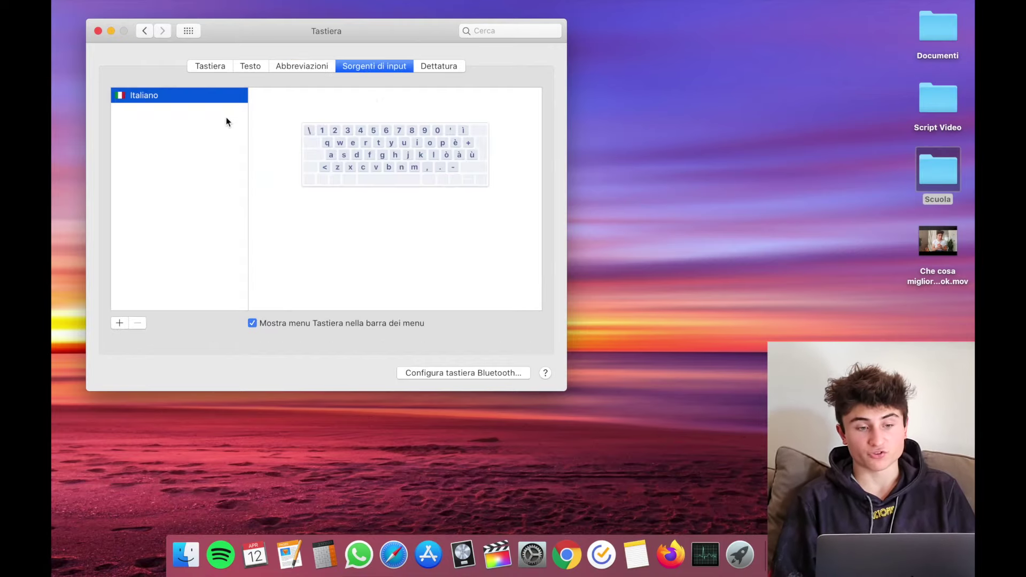
click(443, 66)
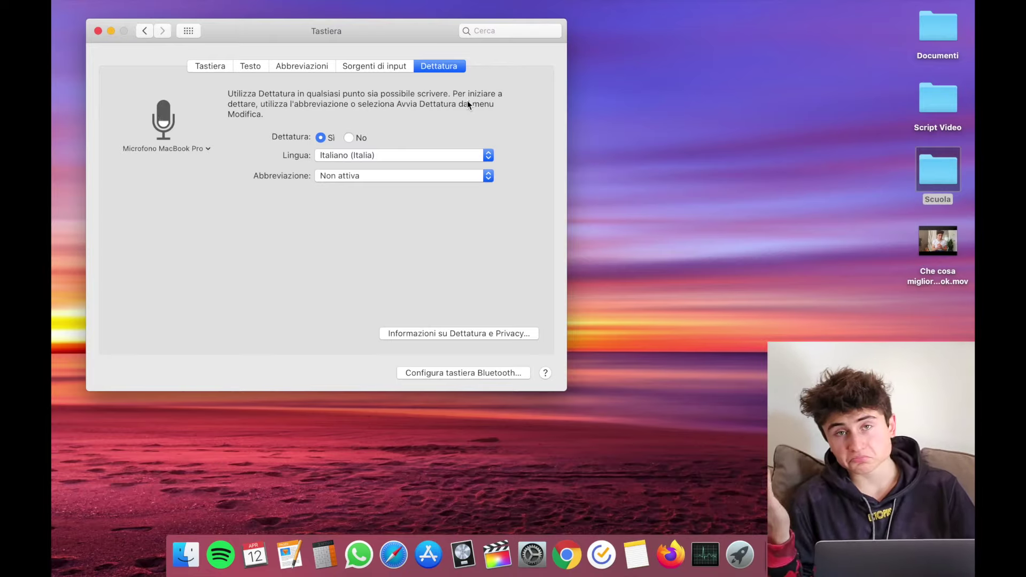
click(188, 30)
- View the Punta e fai clic settings of Trackpad, and preview the desktop video Che cosa migliorare macbook.mov with Quick Look before closing it
click(469, 270)
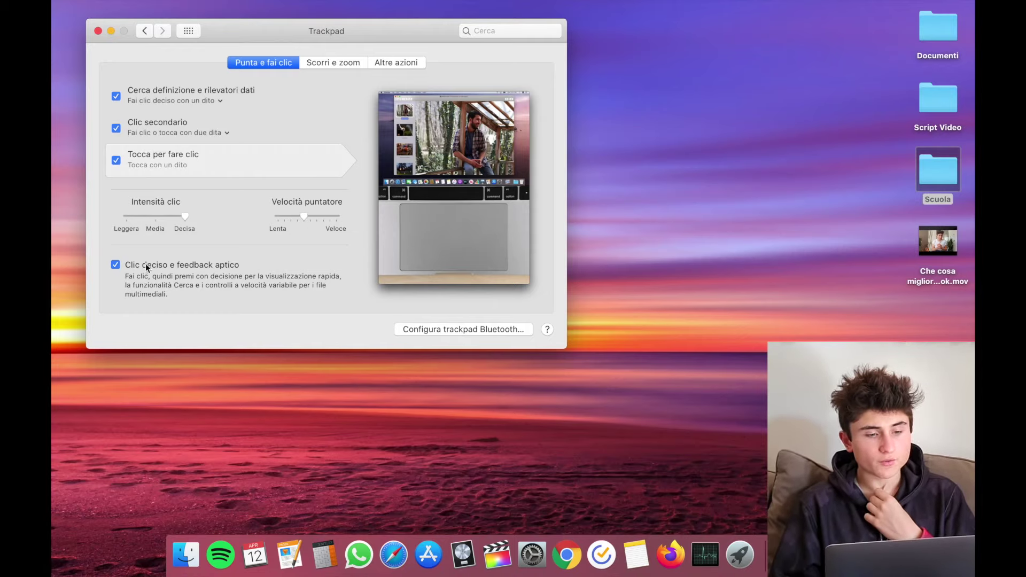
click(960, 292)
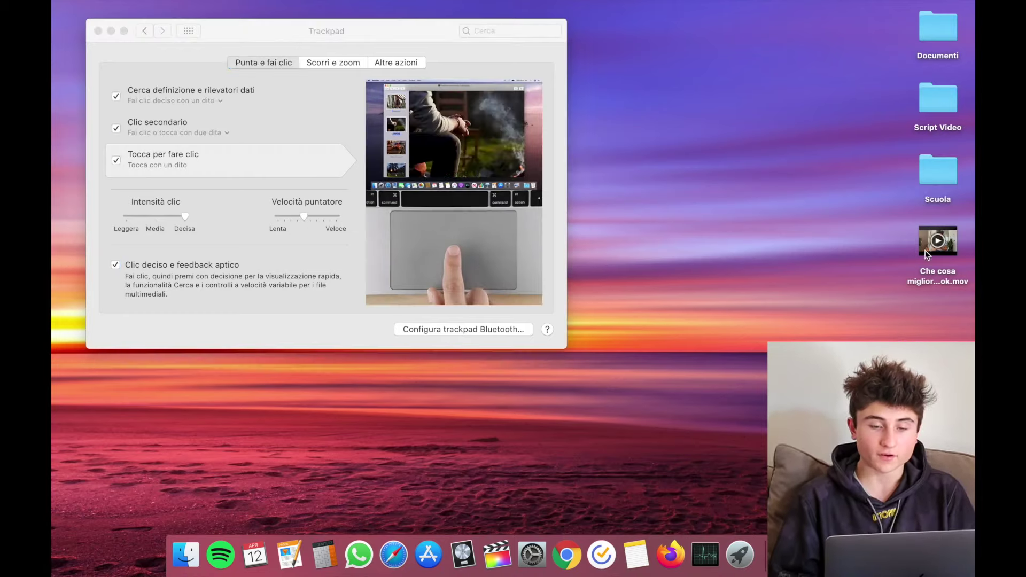
click(927, 254)
key(space)
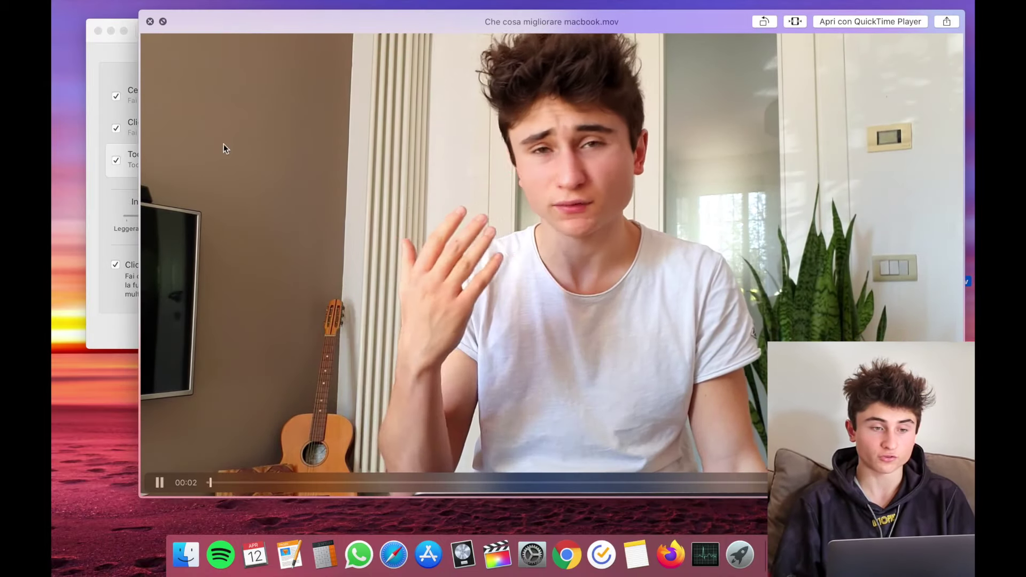
click(150, 22)
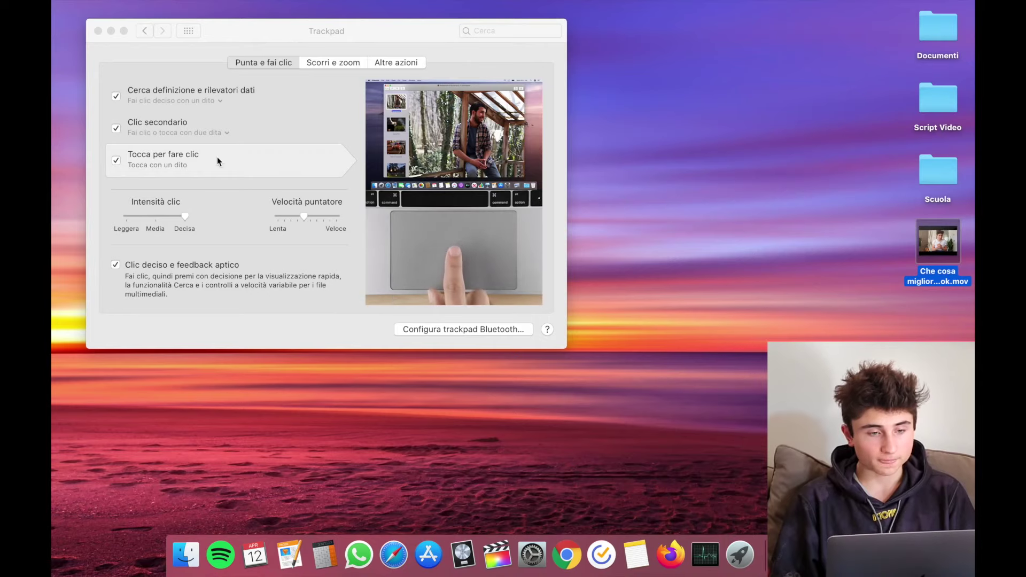
- View the Scorri e zoom and Altre azioni gestures in the Trackpad preferences, and return to the overview of all preference panes
click(320, 64)
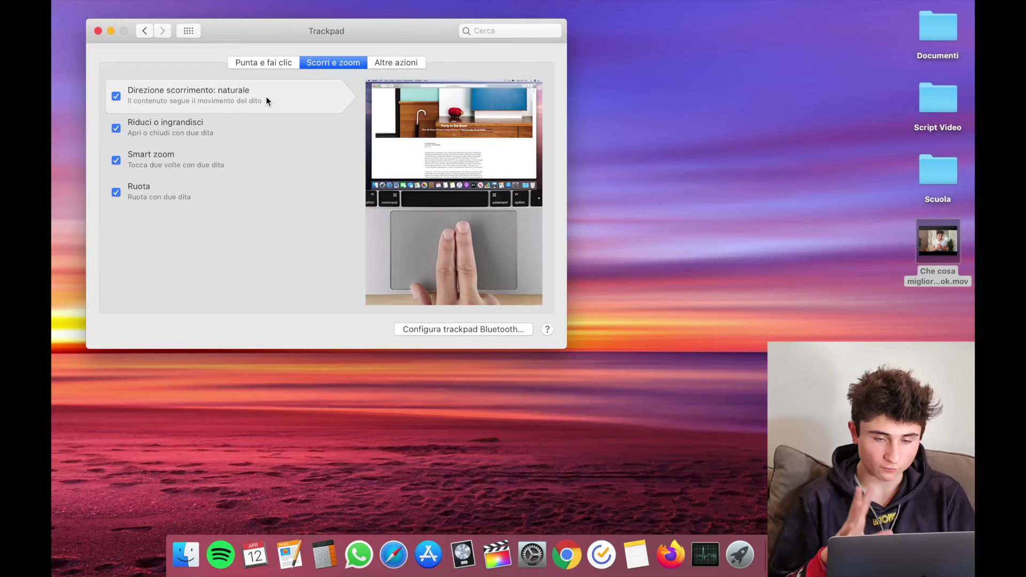
click(389, 63)
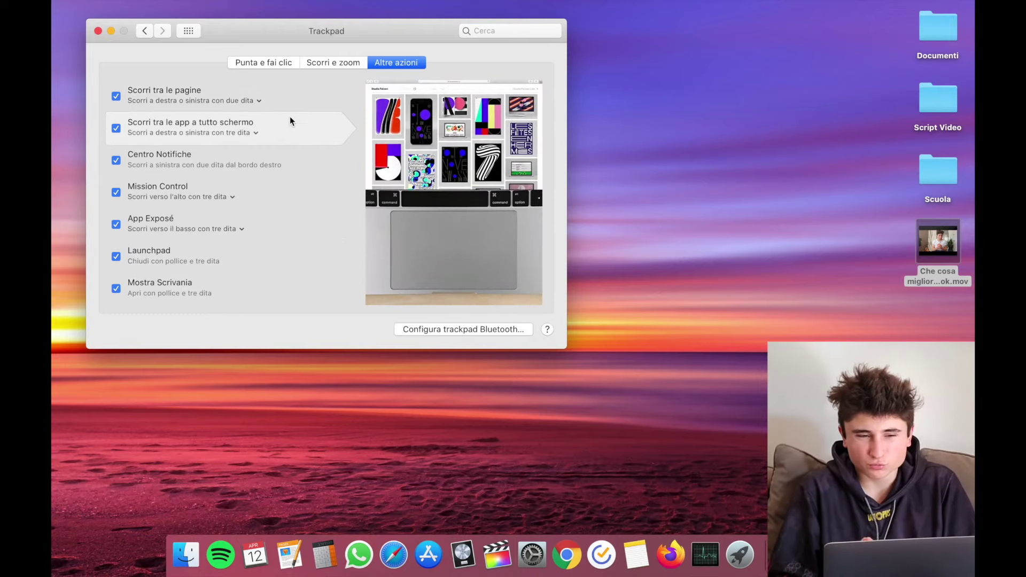
click(146, 30)
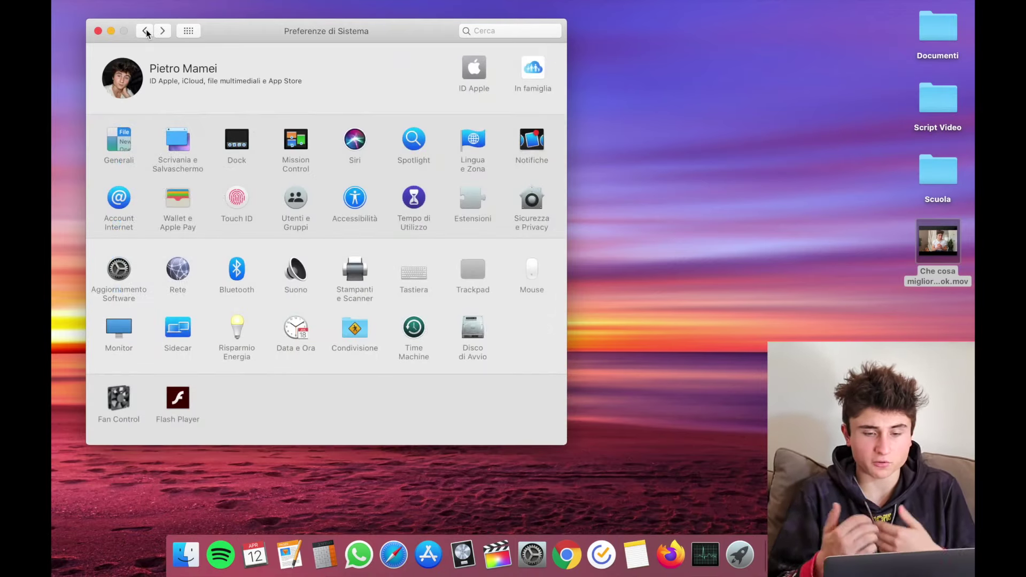
- View the Mouse preferences, and set the built-in Retina display's resolution to Ridimensionata with the Più spazio option
click(532, 273)
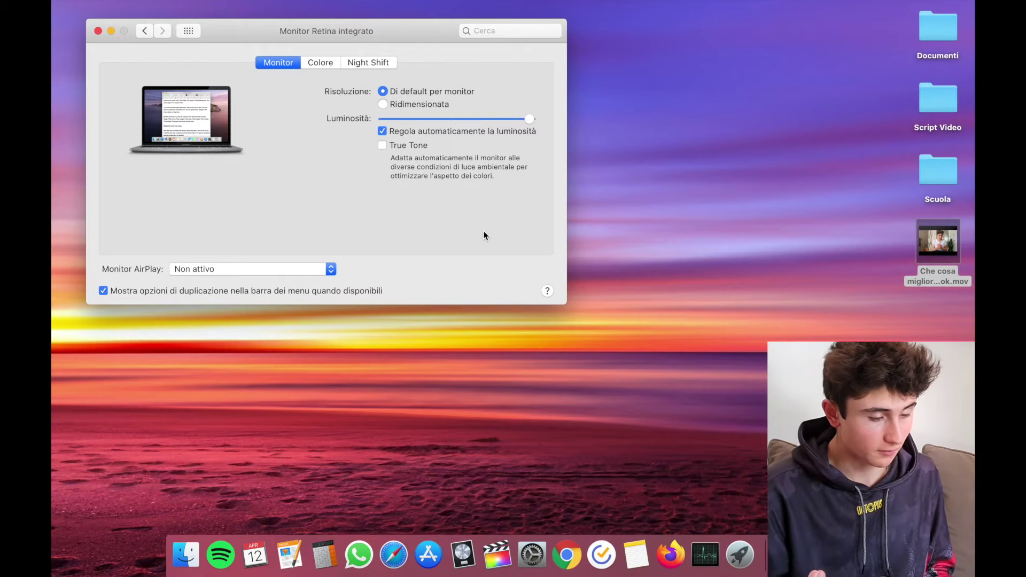
click(383, 107)
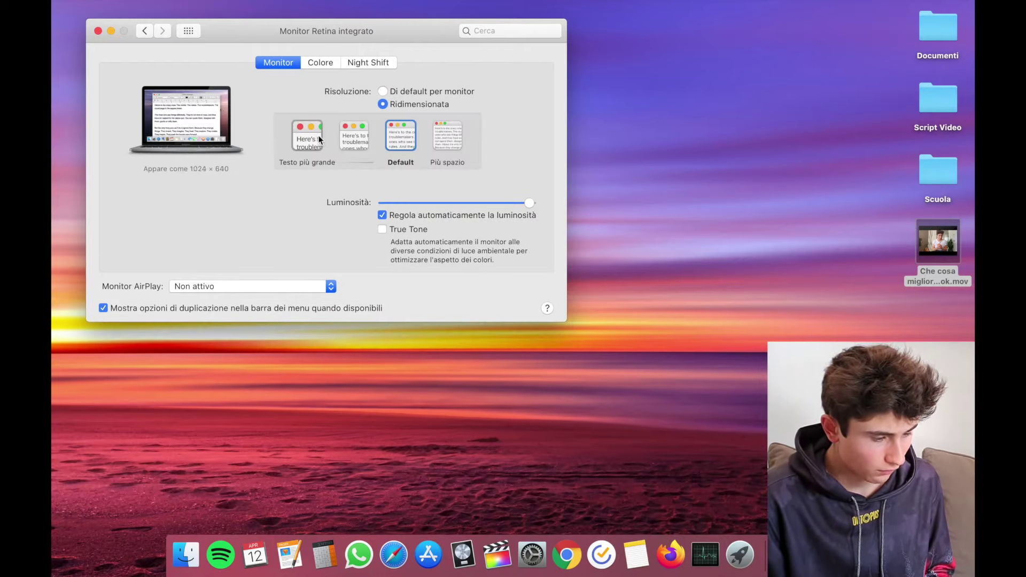
click(449, 135)
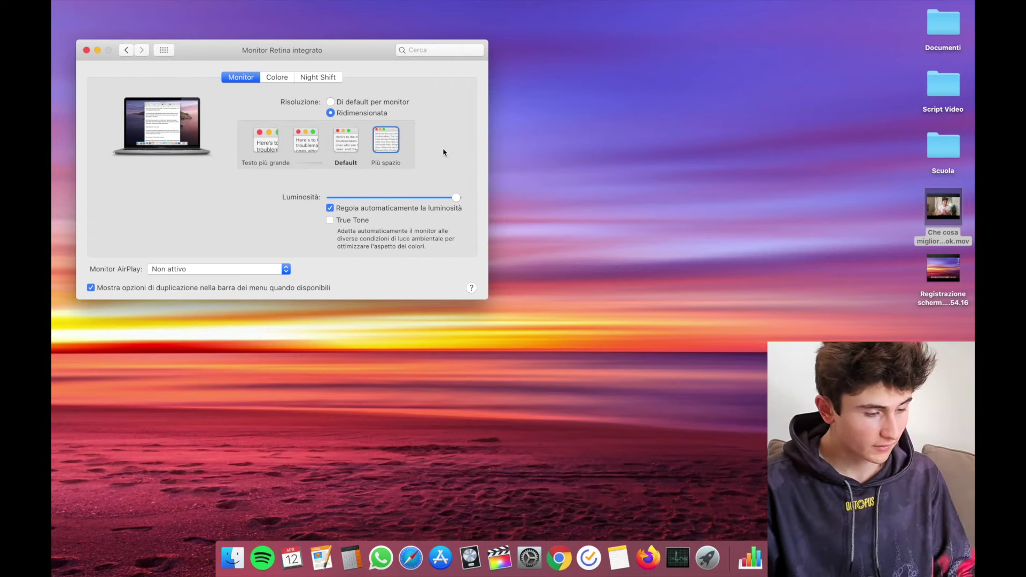
- Try the C24F390, LG HDR WFHD and Adobe RGB (1998) colour profiles for the monitor, and reselect LCD colori
click(281, 78)
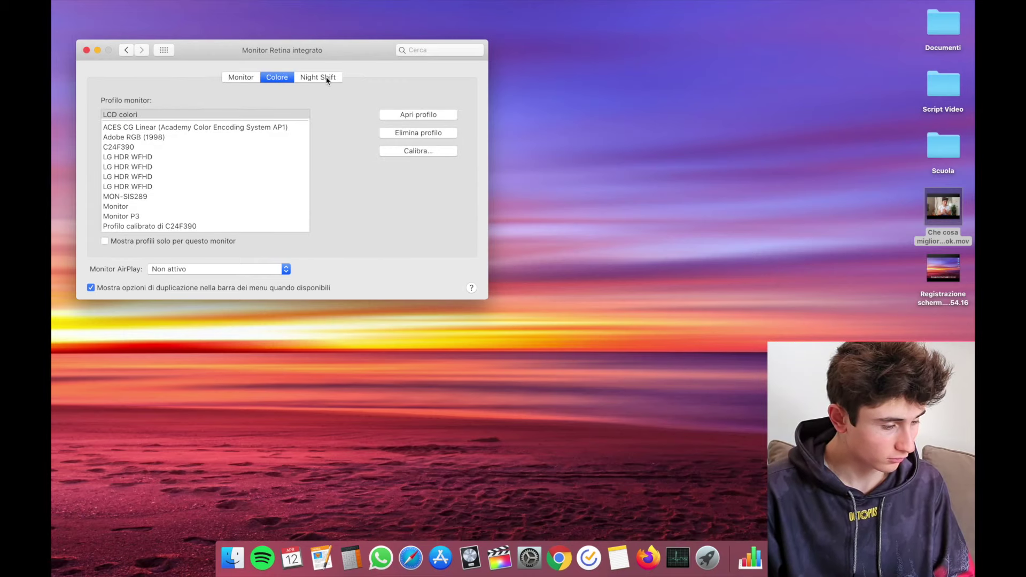
click(237, 148)
click(238, 166)
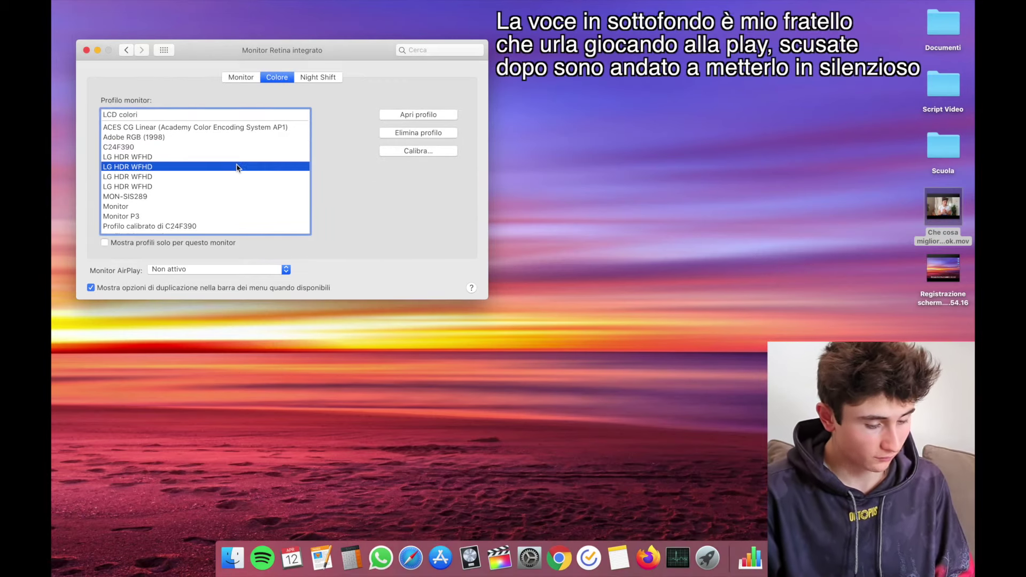
click(240, 138)
click(238, 114)
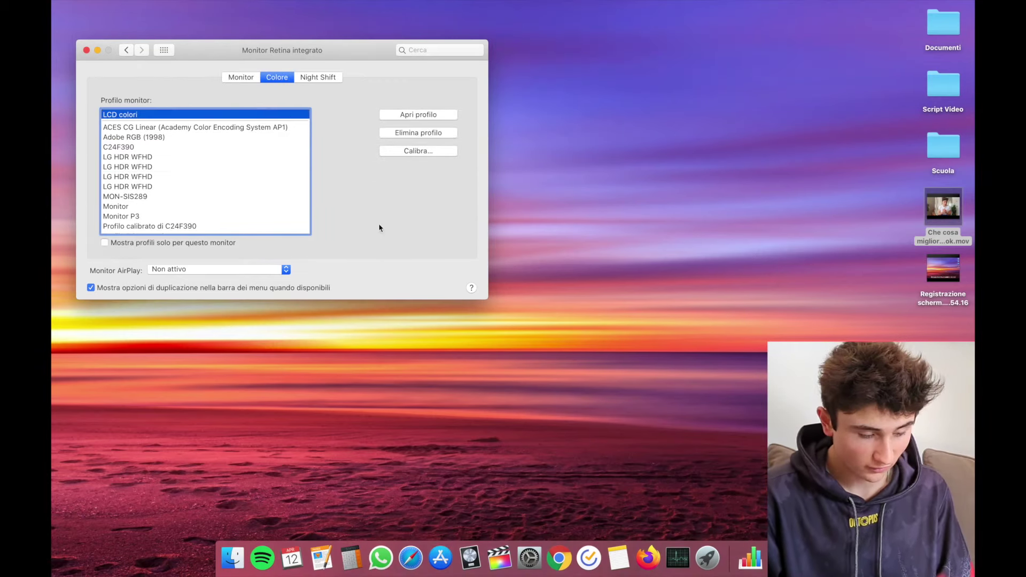
- View the monitor's Night Shift settings and the Sidecar preferences, and return to the preferences overview
click(328, 78)
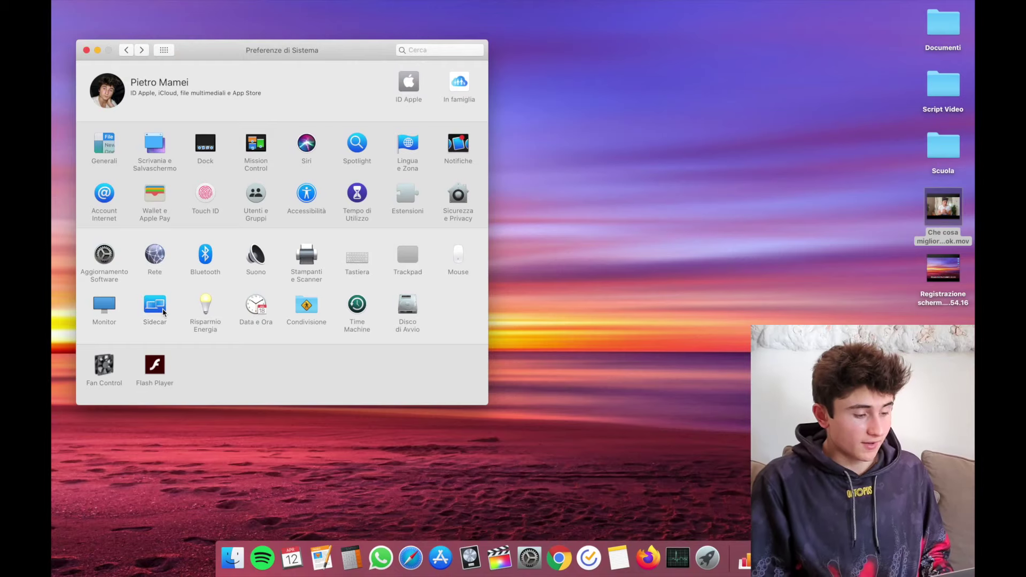
click(406, 234)
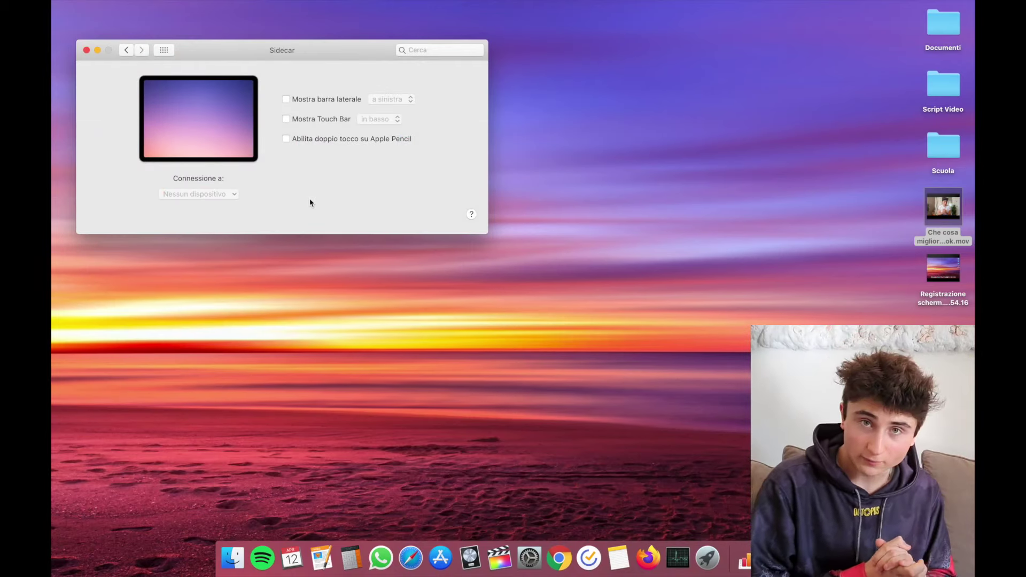
click(128, 51)
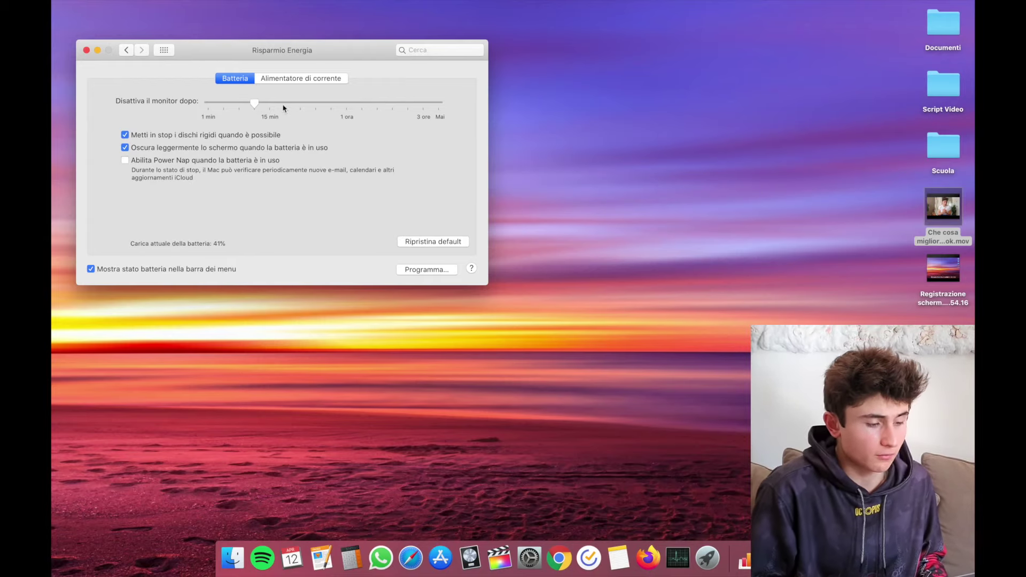
- Compare the Batteria and Alimentatore di corrente settings of Risparmio Energia, and return to the preferences overview
click(302, 79)
click(243, 78)
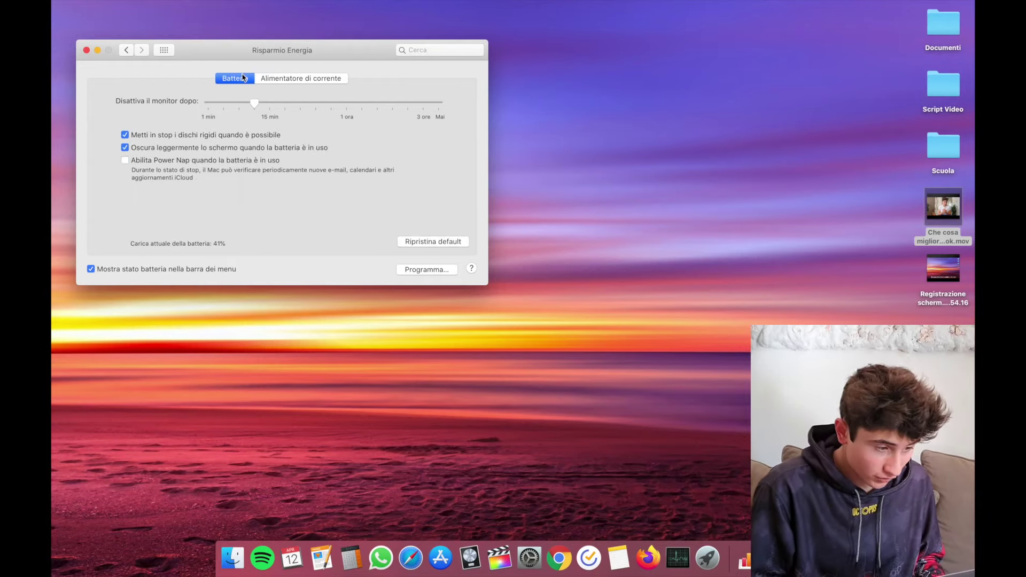
click(290, 80)
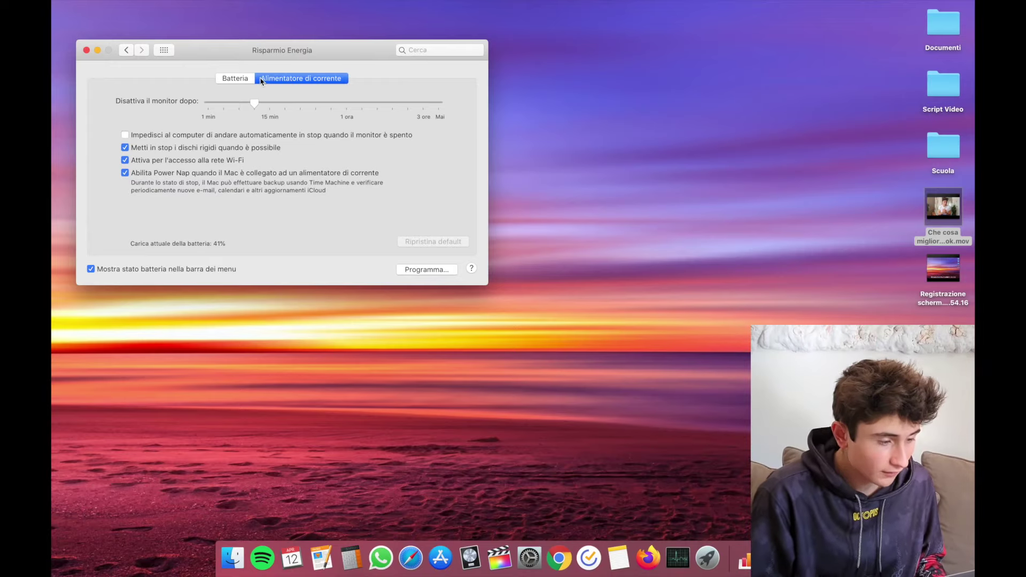
click(243, 79)
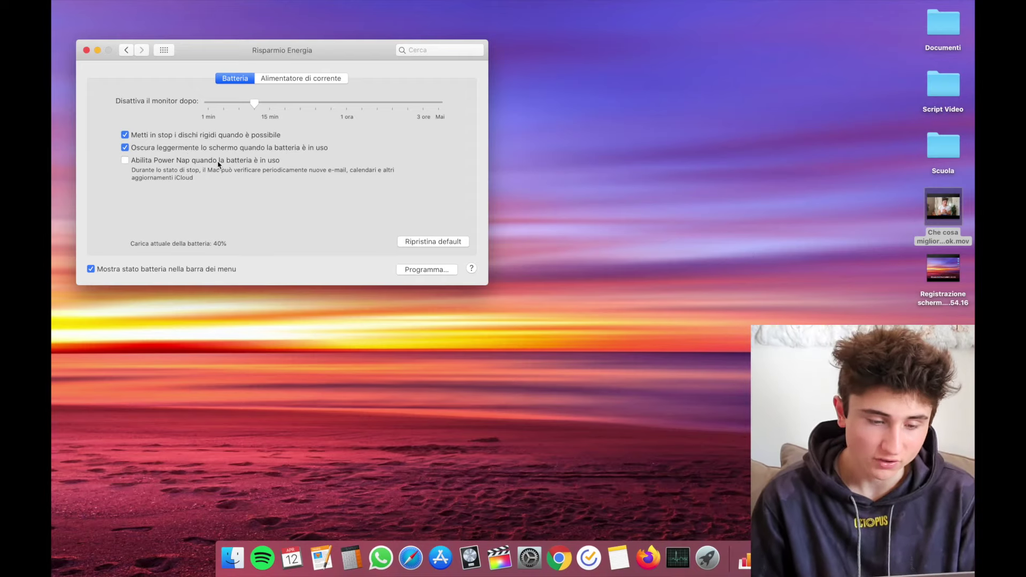
click(127, 49)
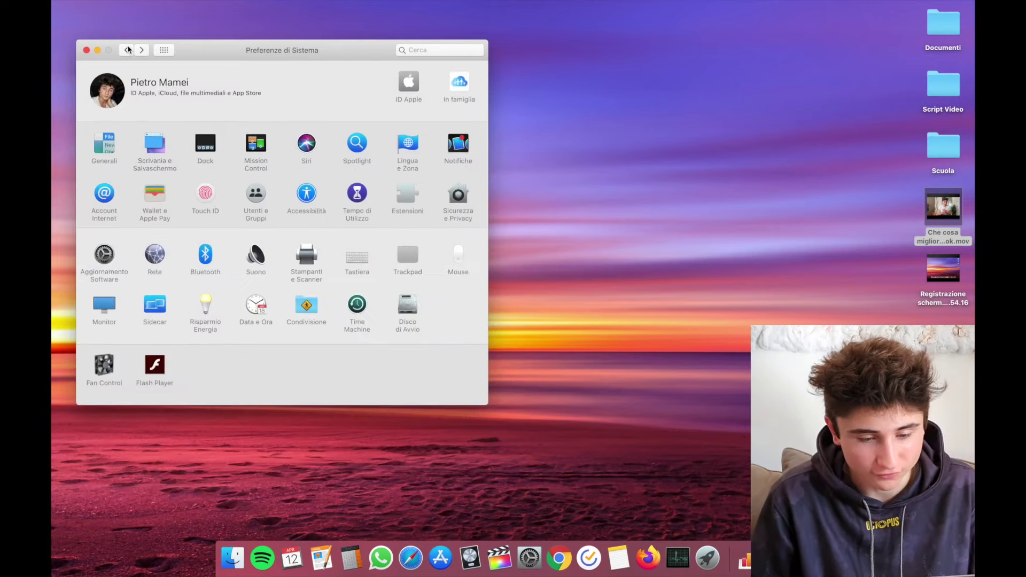
- View the Orologio, Fuso orario and Data e Ora settings in the Data e Ora preferences, and return to the overview
click(261, 305)
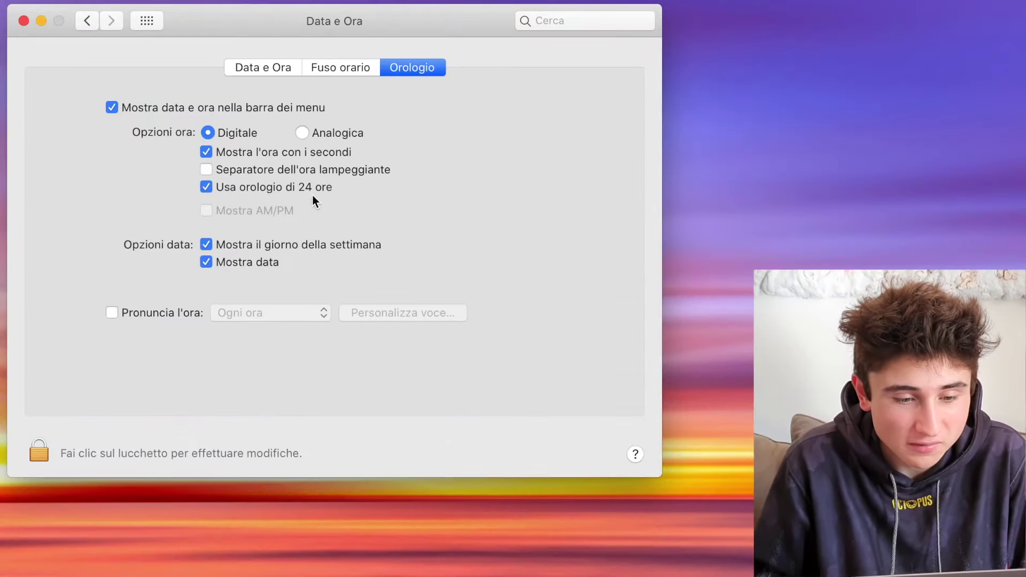
click(333, 68)
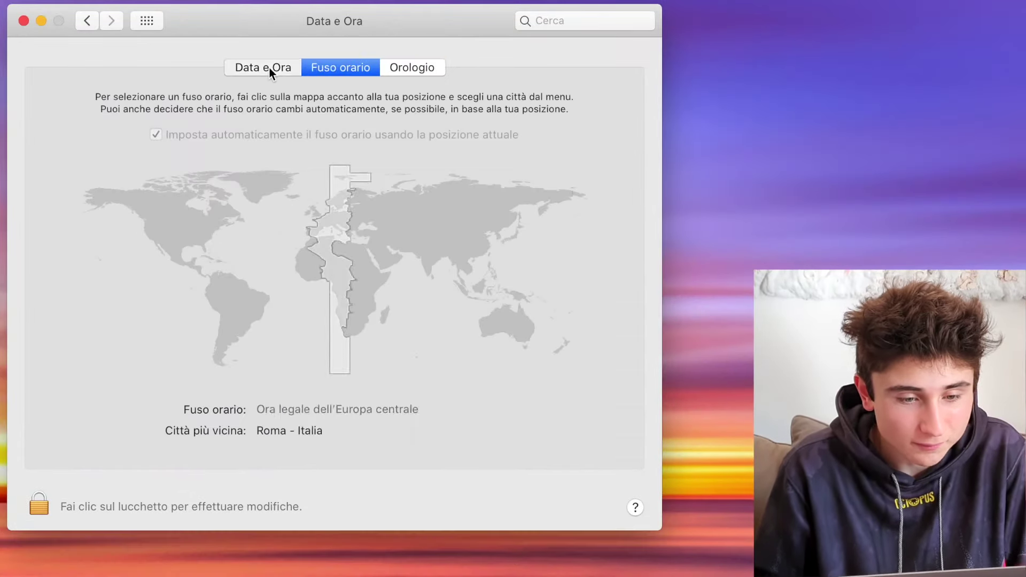
click(270, 72)
click(329, 71)
click(270, 68)
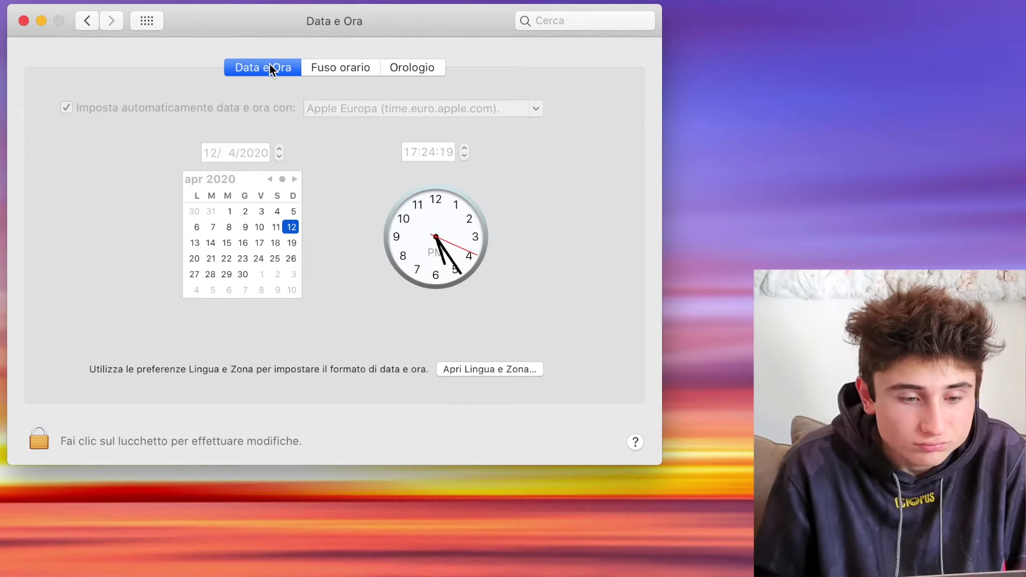
click(88, 21)
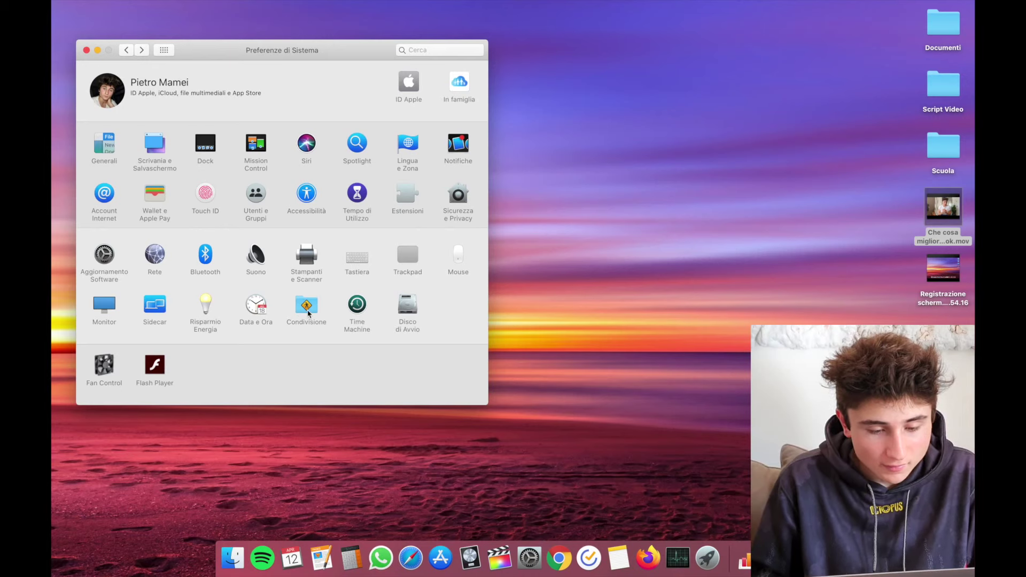
- View the Condivisione, Time Machine and Disco di Avvio preferences, and return to the preferences overview
click(308, 312)
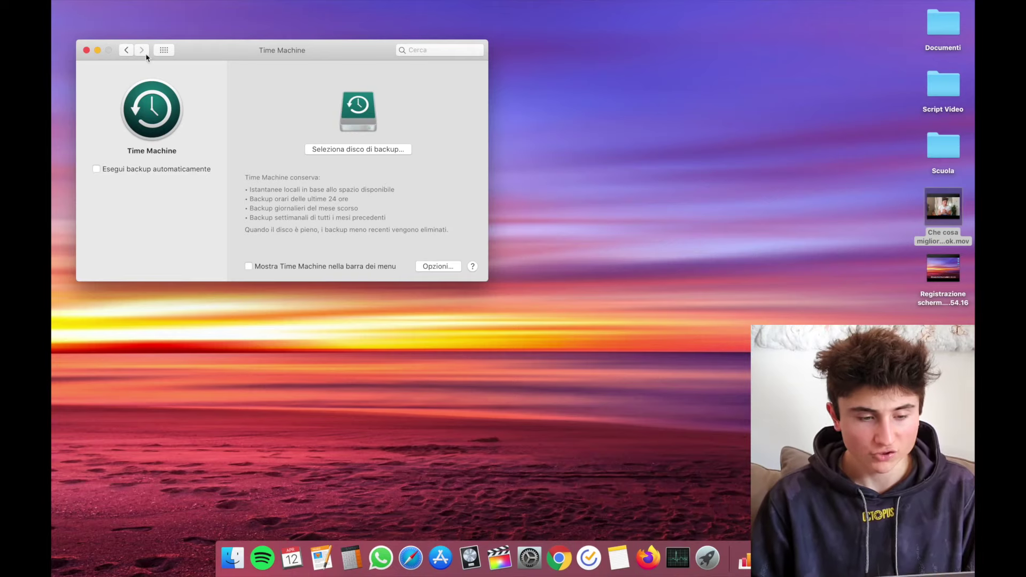
click(127, 51)
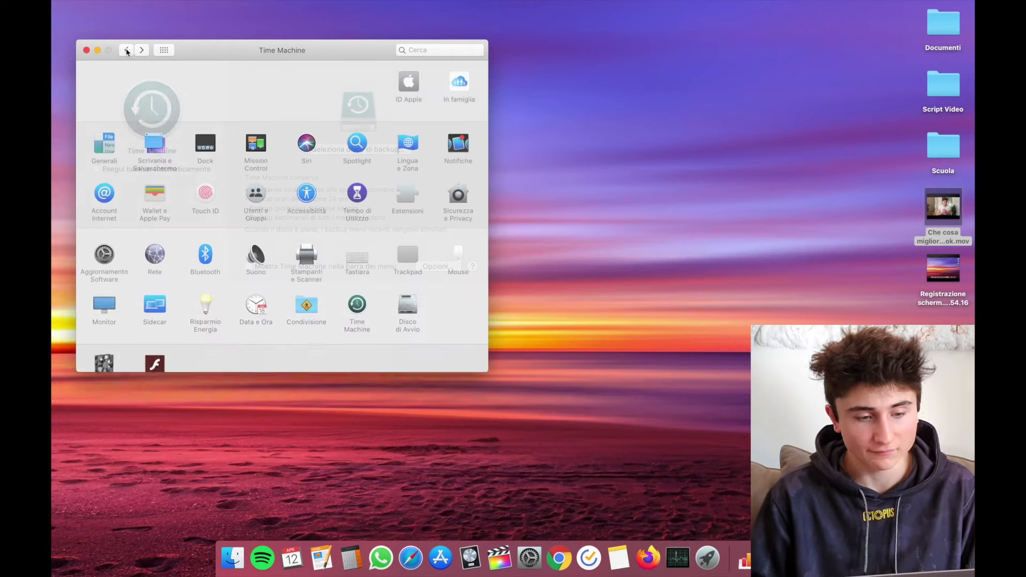
click(407, 309)
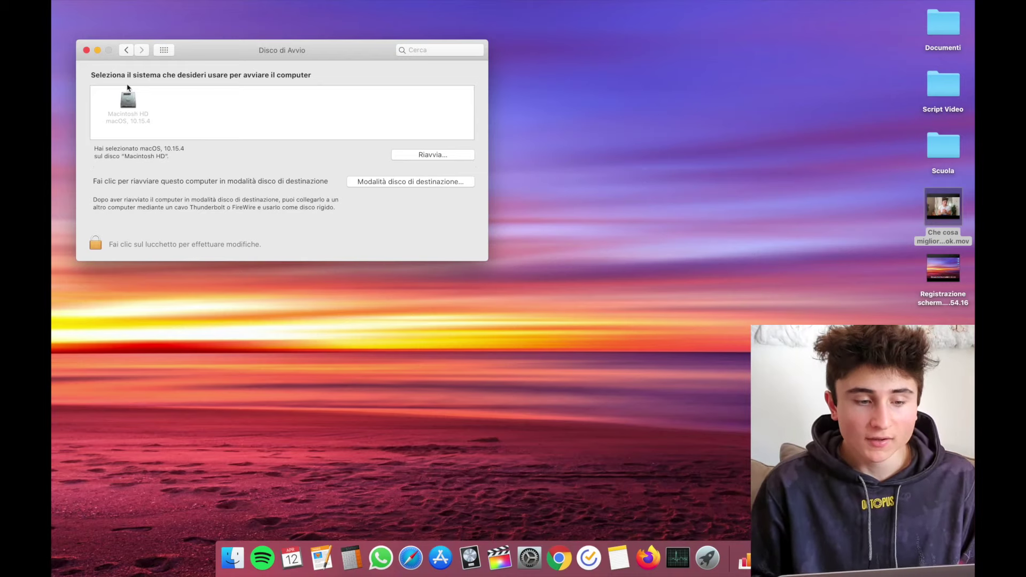
click(128, 50)
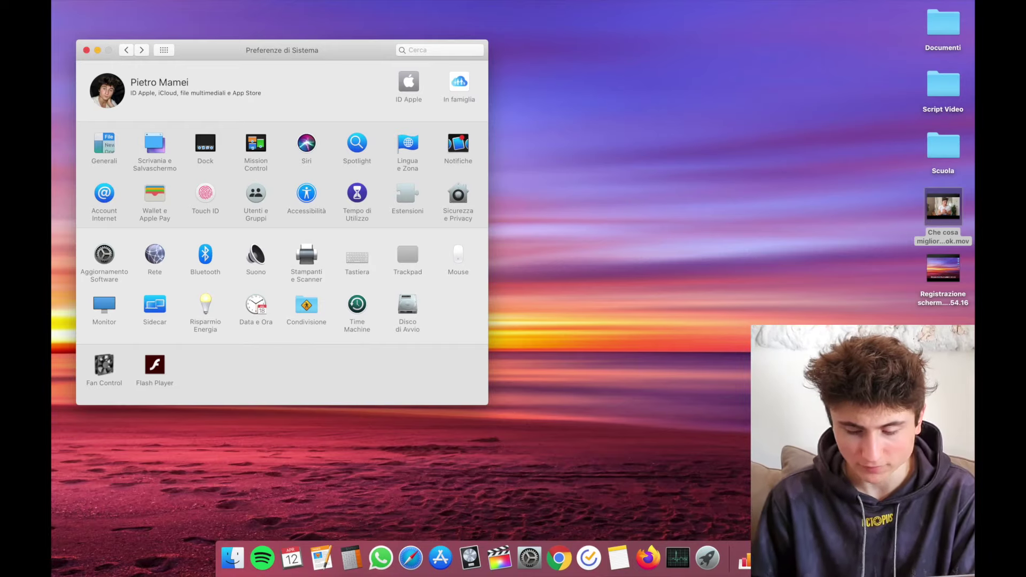
- Enlarge the Dock slightly, and close the Preferenze di Sistema window, leaving nothing selected on the desktop
mouse_move(746, 536)
mouse_down()
mouse_move(747, 512)
mouse_move(747, 521)
mouse_up()
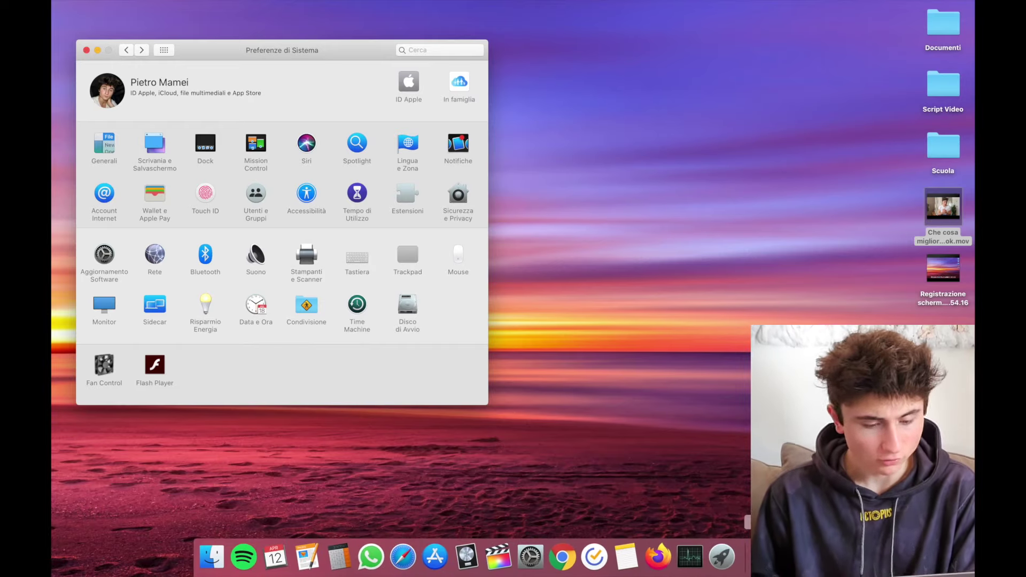
click(86, 50)
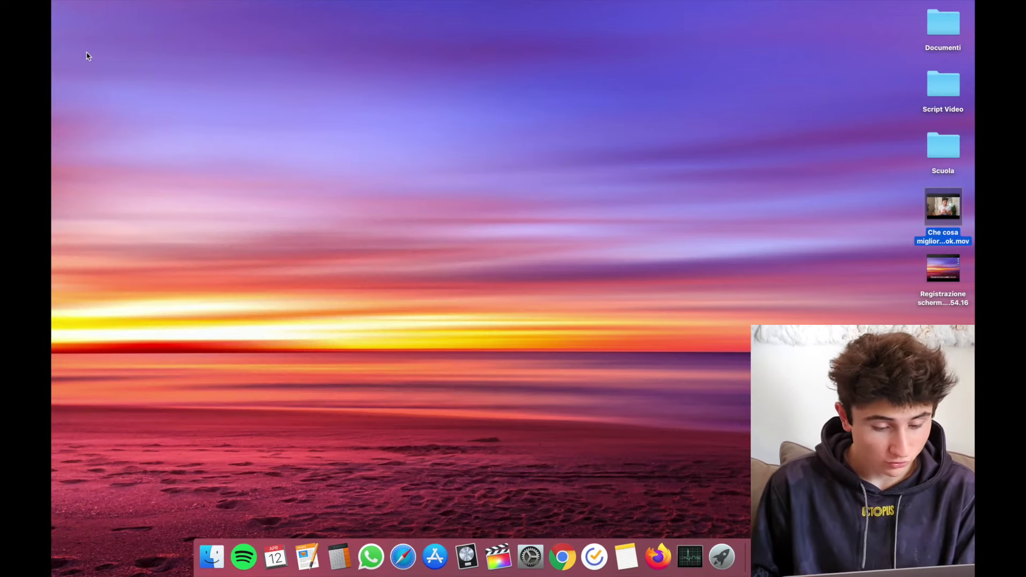
click(348, 505)
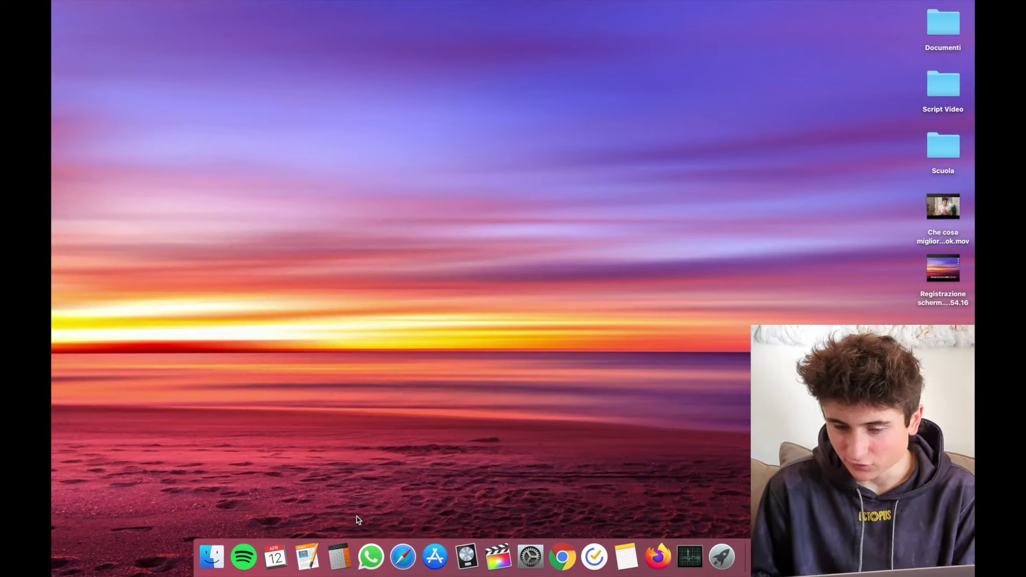